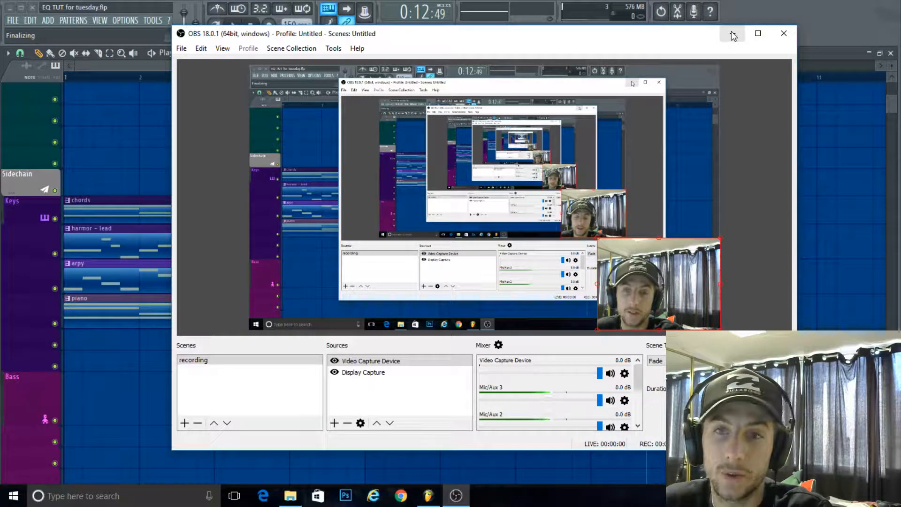
Play the arrangement from bar 1 to near the end of bar 8, and return the playhead to the start
click(733, 35)
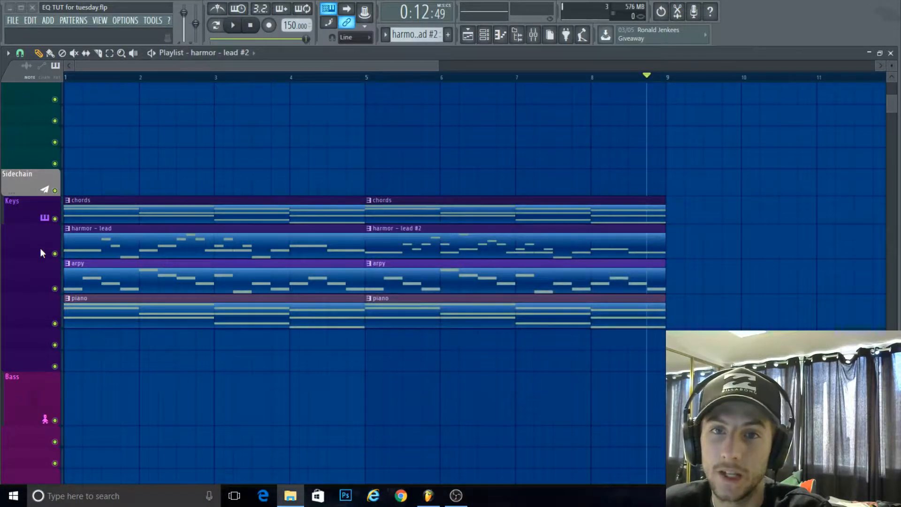
click(69, 78)
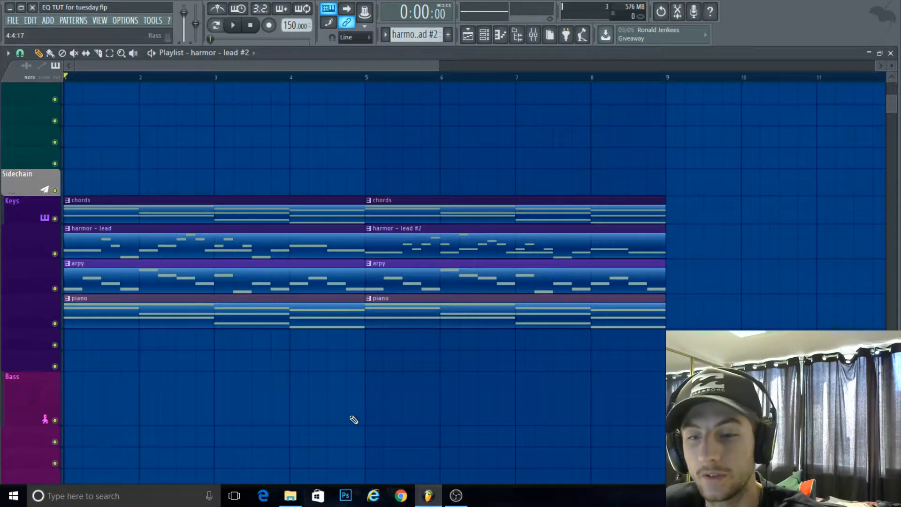
scroll(354, 419, down, 4)
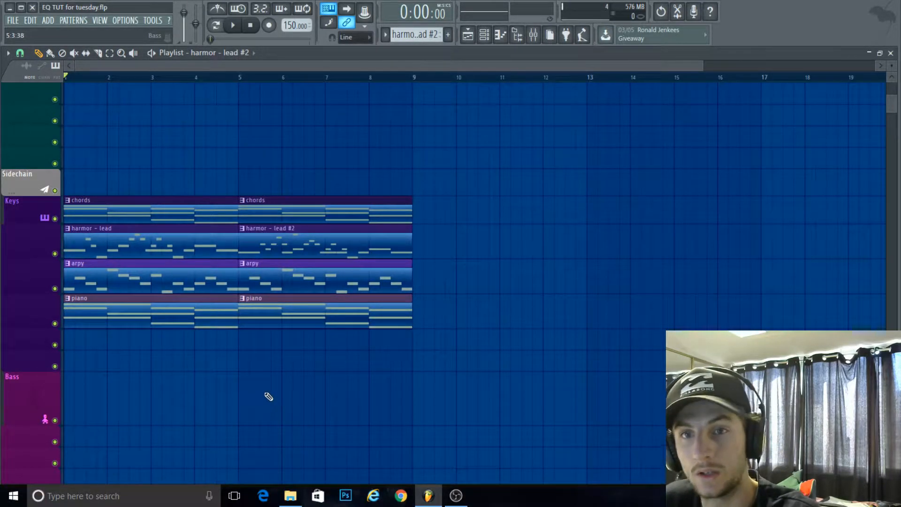
key(space)
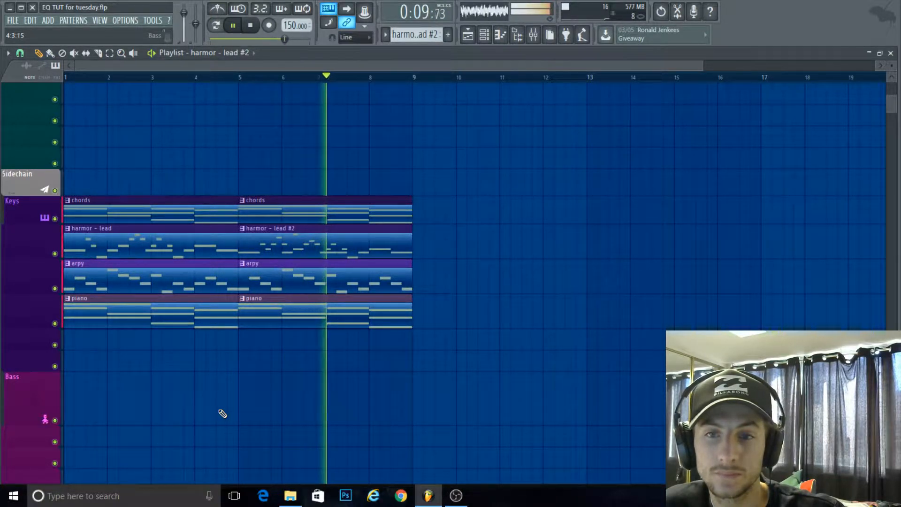
click(236, 29)
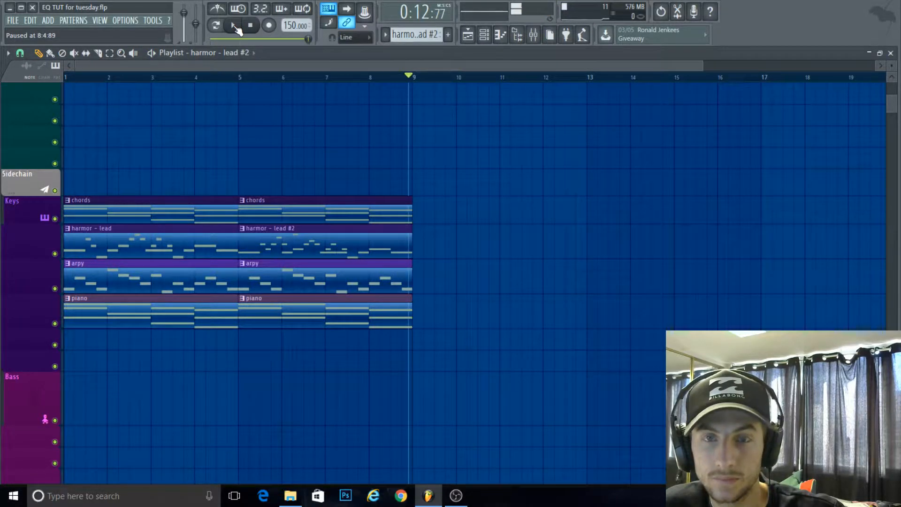
drag(147, 79, 65, 79)
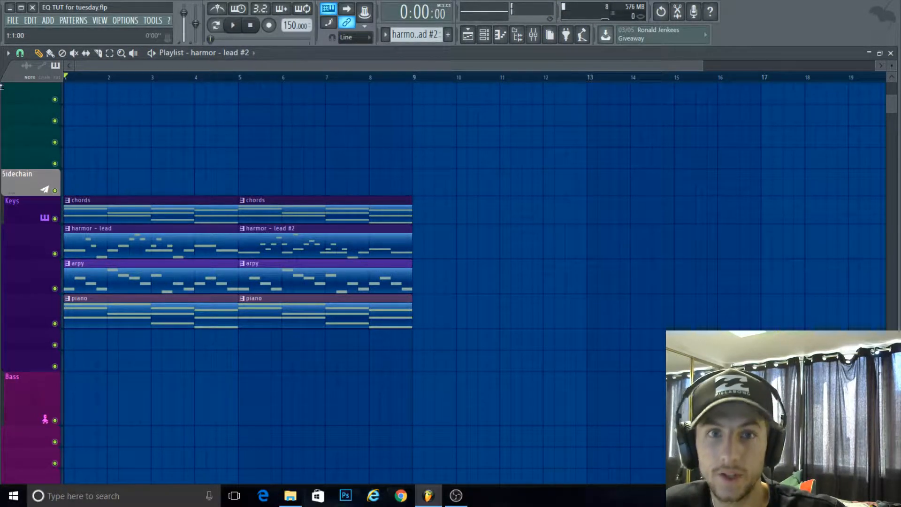
scroll(95, 68, up, 5)
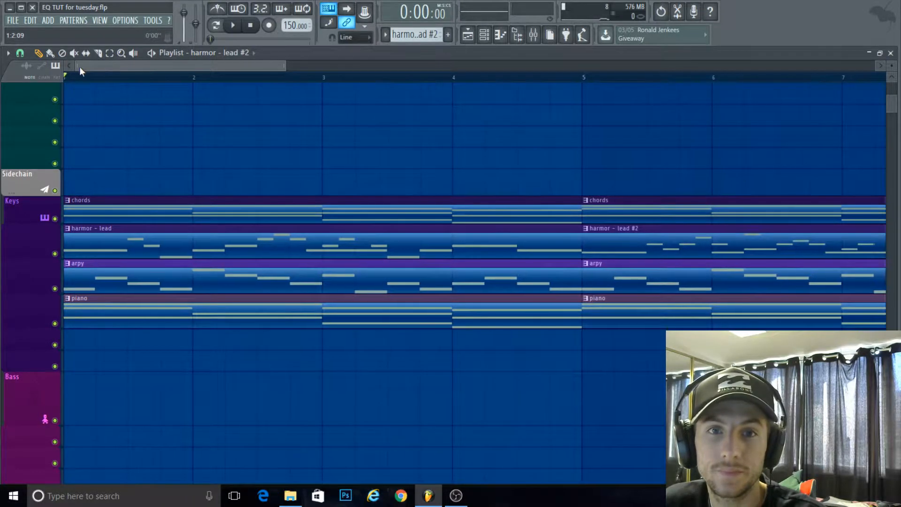
scroll(90, 136, down, 3)
scroll(75, 136, down, 2)
scroll(210, 80, up, 3)
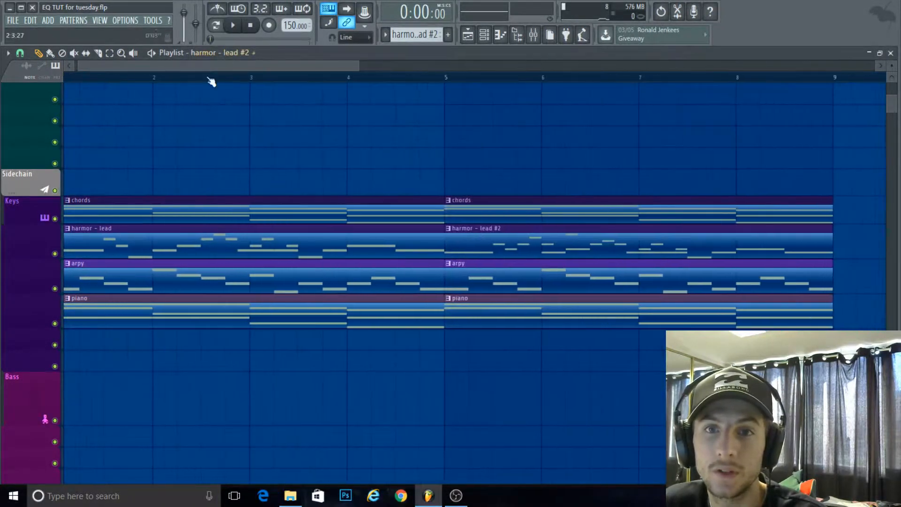
scroll(205, 124, down, 2)
scroll(187, 183, down, 2)
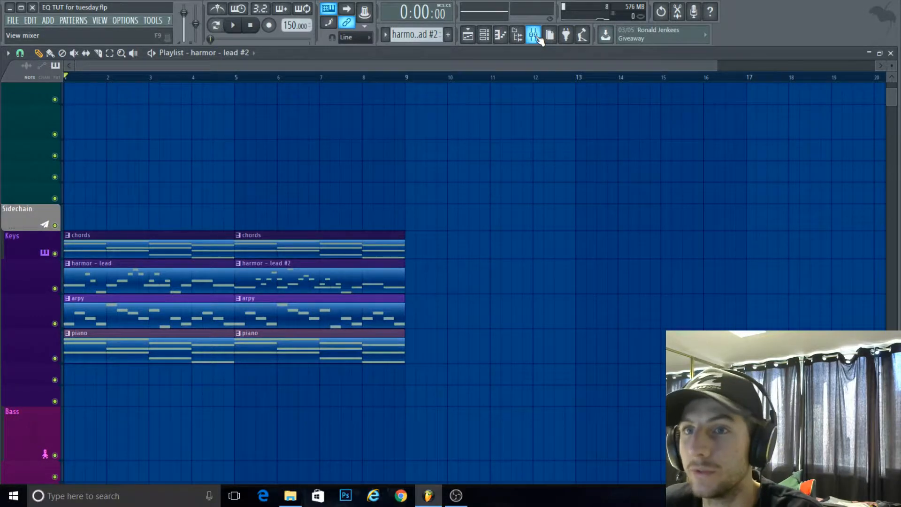
Open the mixer and play the song from the start to check the track levels
click(534, 35)
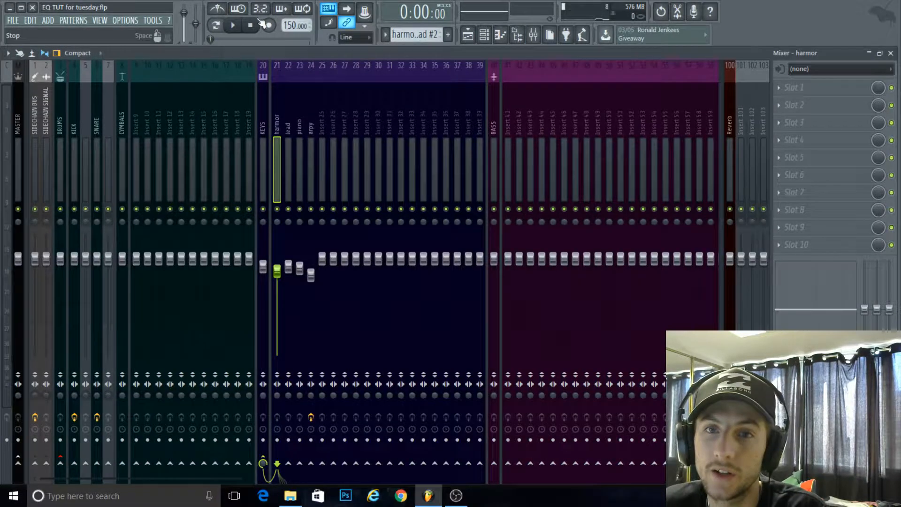
click(239, 26)
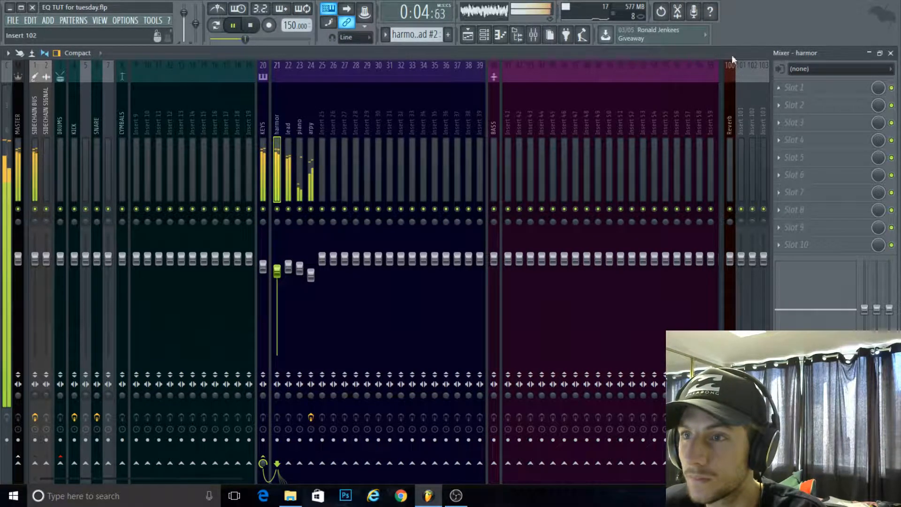
click(233, 26)
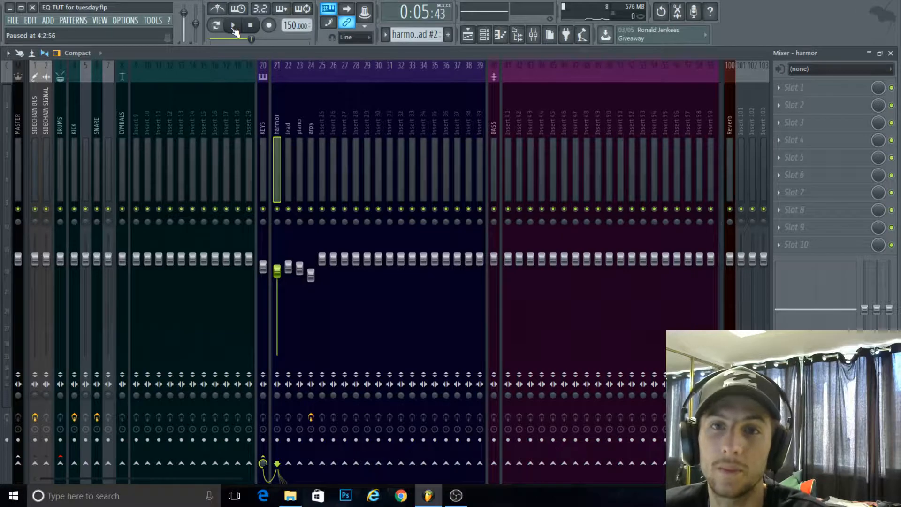
Add Fruity Parametric EQ 2 to slot 1 of the harmor track and enlarge its window during playback
click(233, 26)
click(780, 88)
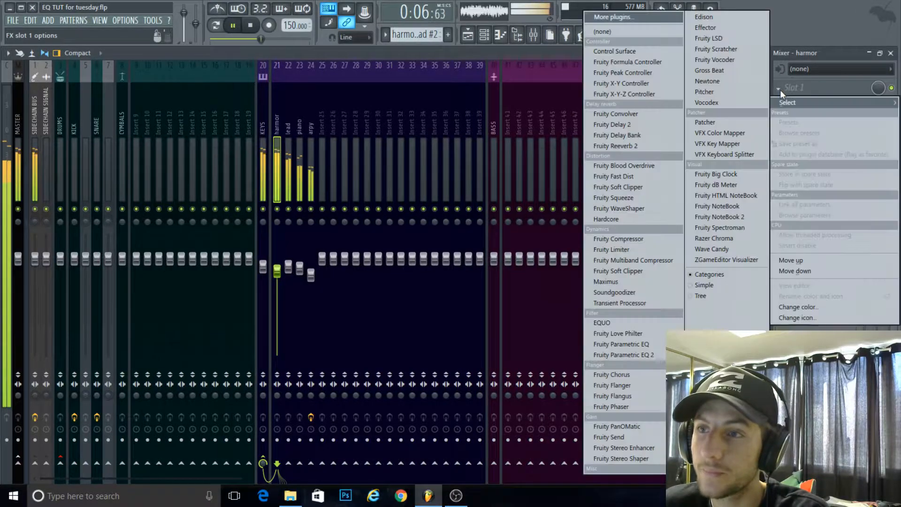
click(642, 354)
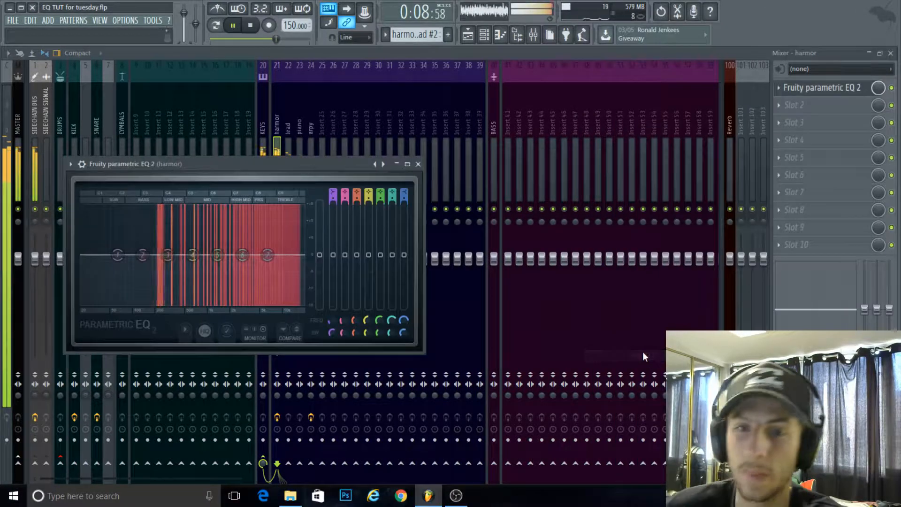
drag(230, 179, 509, 151)
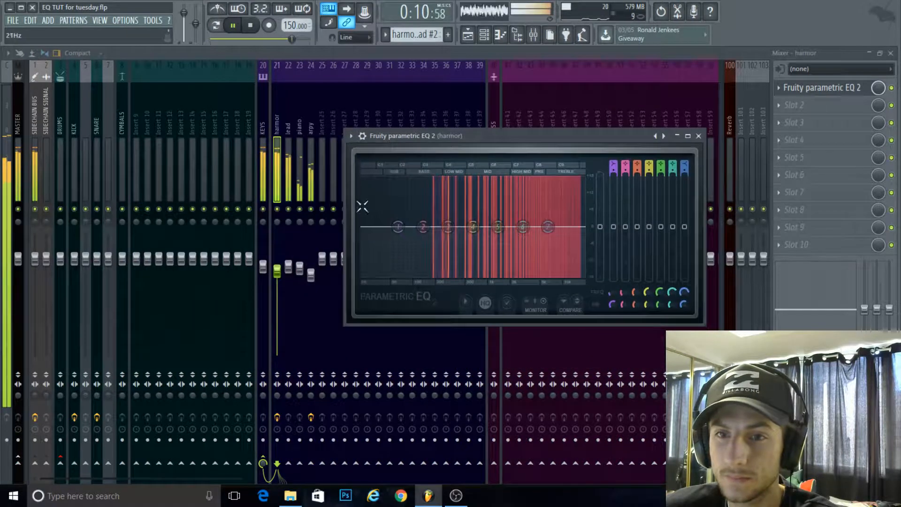
drag(344, 214, 250, 231)
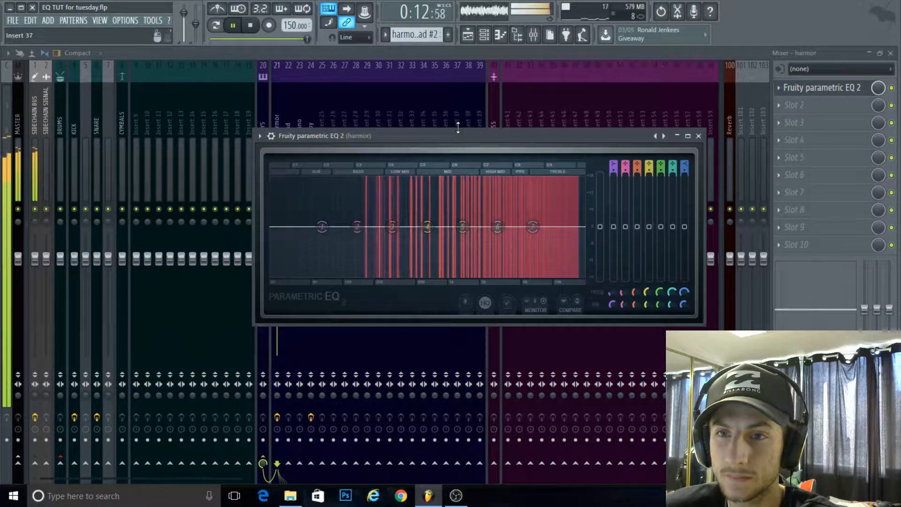
drag(452, 131, 376, 102)
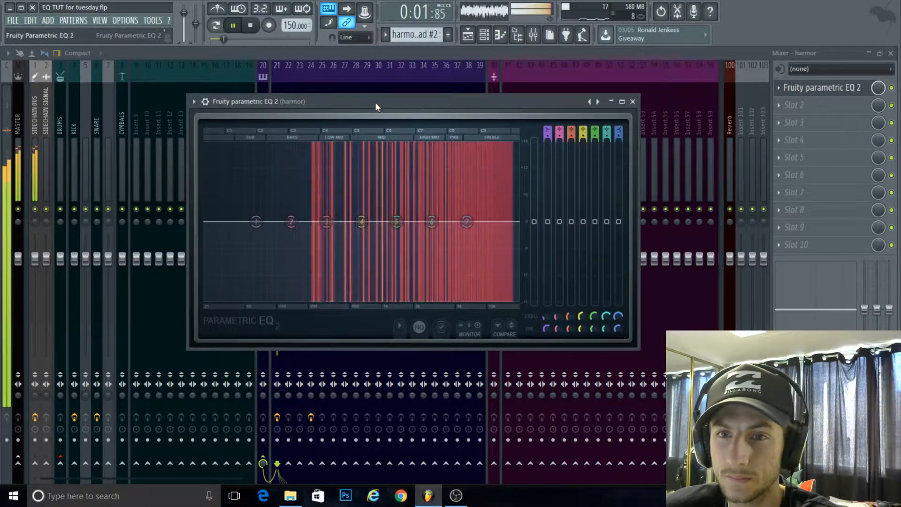
Shape the harmor EQ with a slight band 3 boost, a deeper band 5 cut, and a band 7 high roll-off at -18 dB, 9165 Hz
mouse_move(328, 221)
mouse_down()
mouse_move(348, 207)
mouse_move(334, 214)
mouse_up()
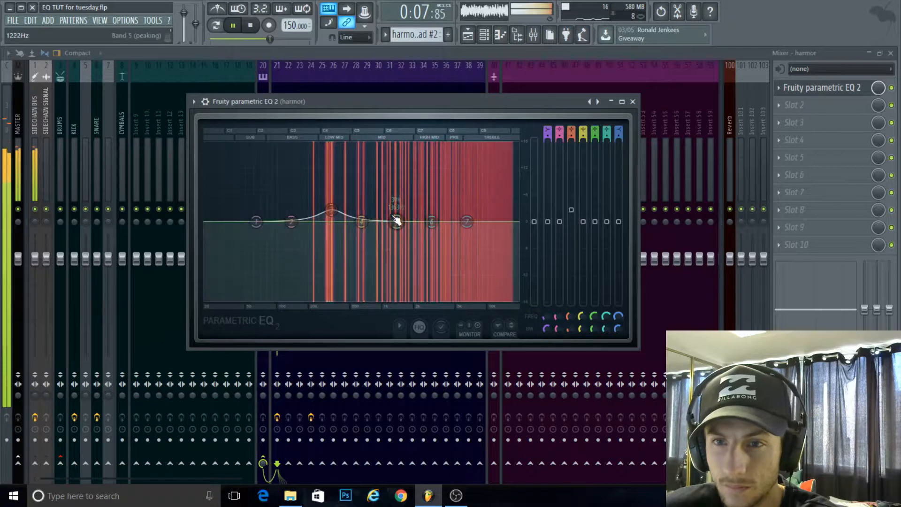
drag(397, 221, 407, 237)
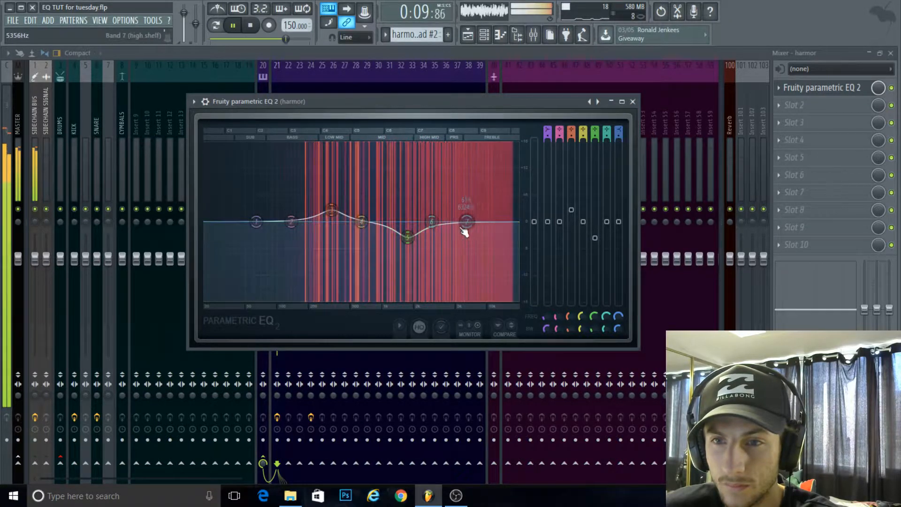
drag(465, 232, 483, 299)
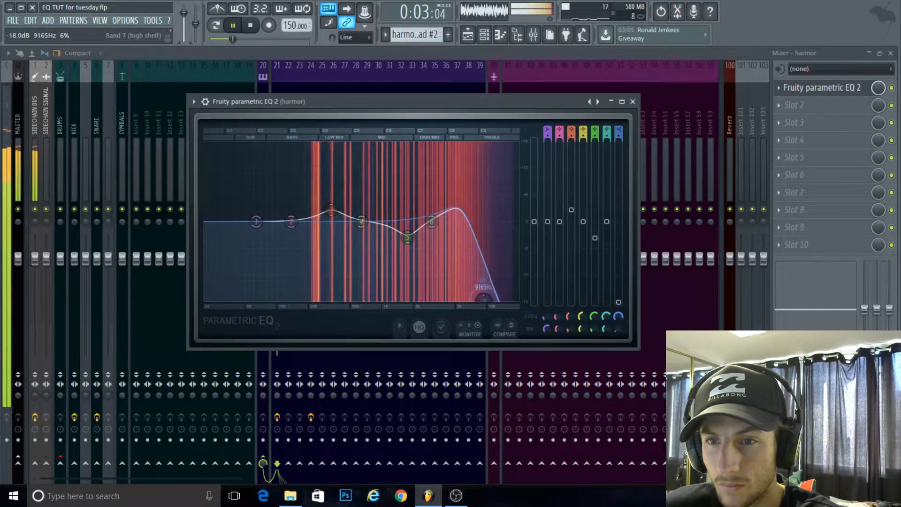
drag(407, 238, 391, 254)
drag(431, 221, 433, 223)
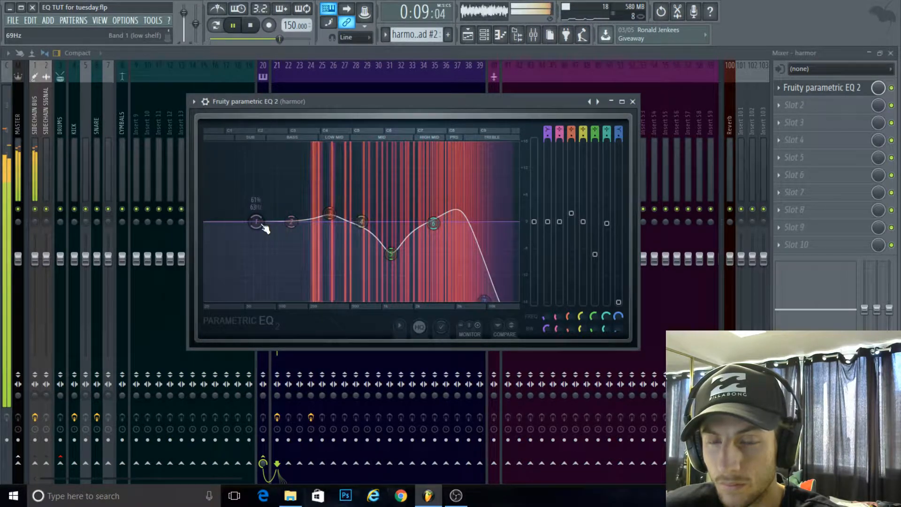
Turn band 1 into a steep low cut at -18 dB and about 114 Hz with 0% bandwidth
drag(263, 227, 233, 296)
click(235, 26)
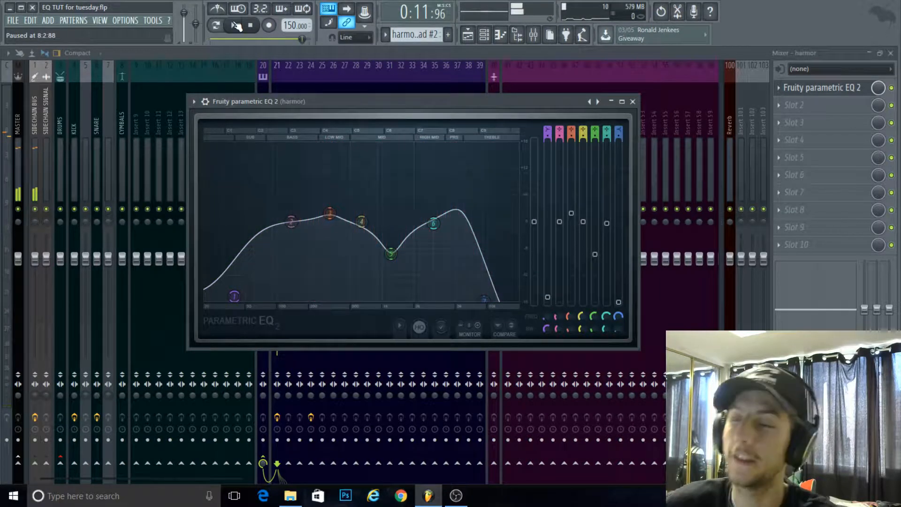
scroll(241, 291, down, 8)
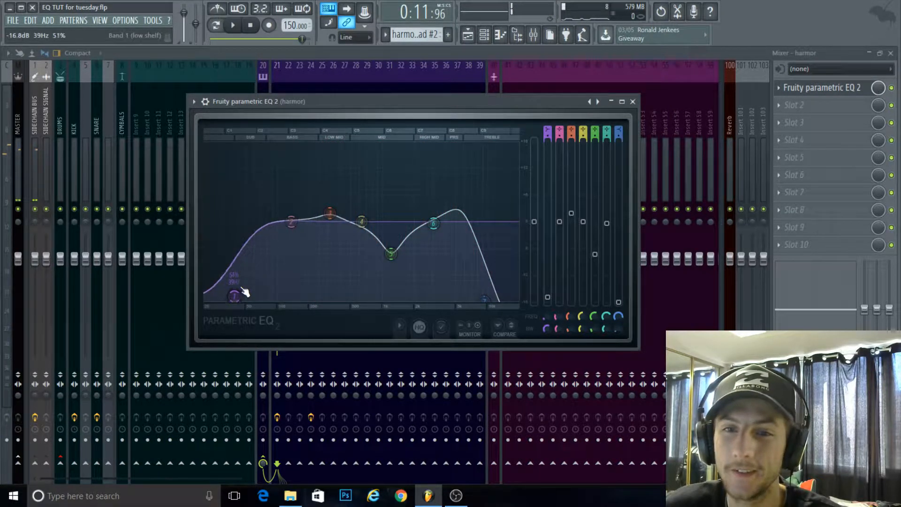
drag(235, 295, 281, 301)
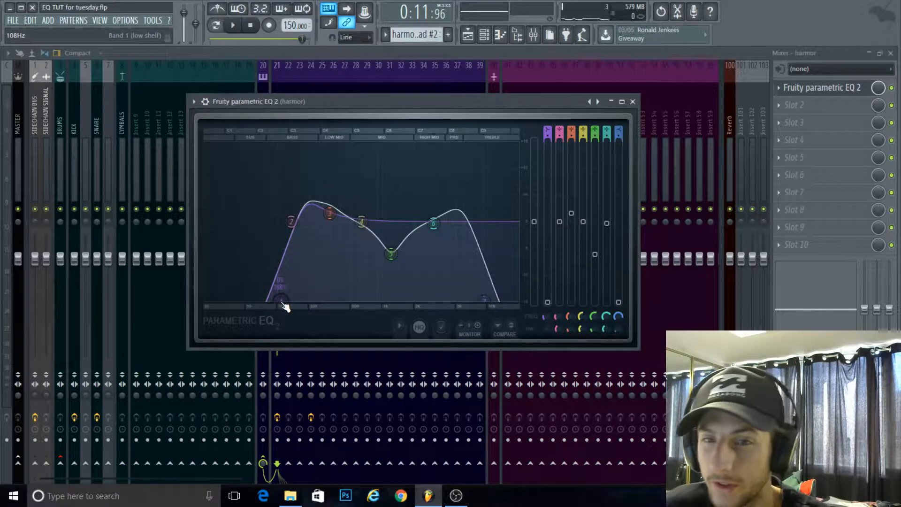
drag(280, 300, 275, 300)
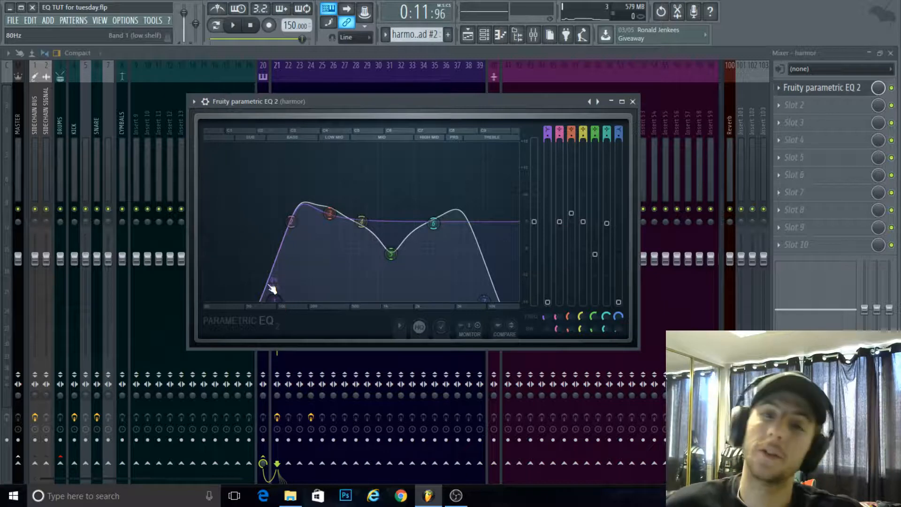
drag(273, 299, 284, 298)
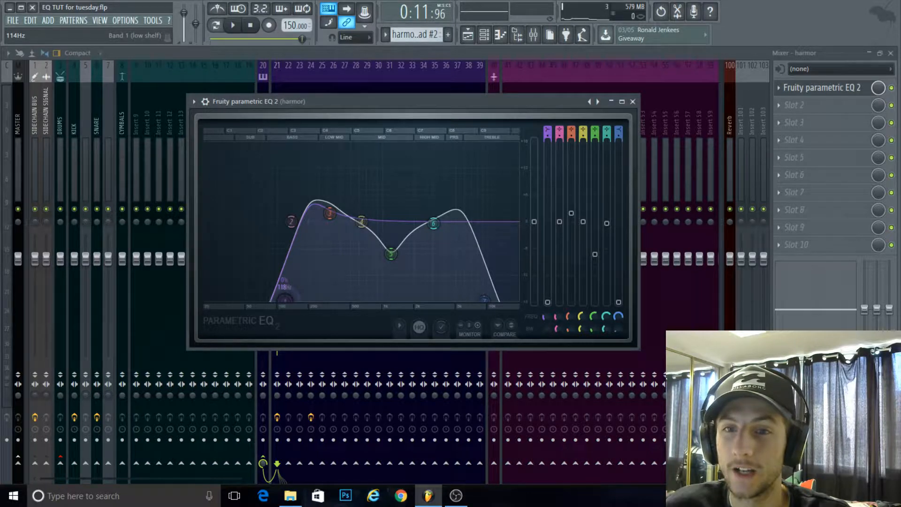
Sweep the band 1 low cut across the bass range, ending at -18 dB and 21 Hz
drag(285, 300, 207, 222)
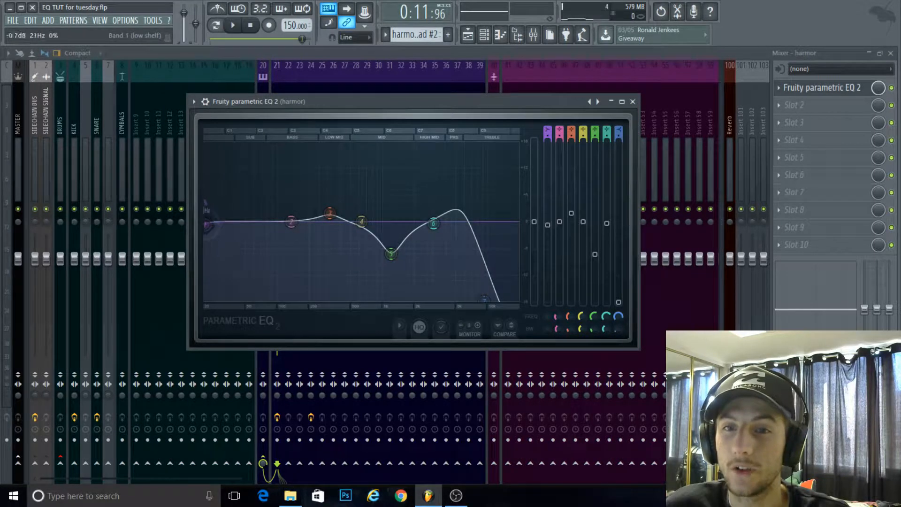
drag(206, 222, 289, 299)
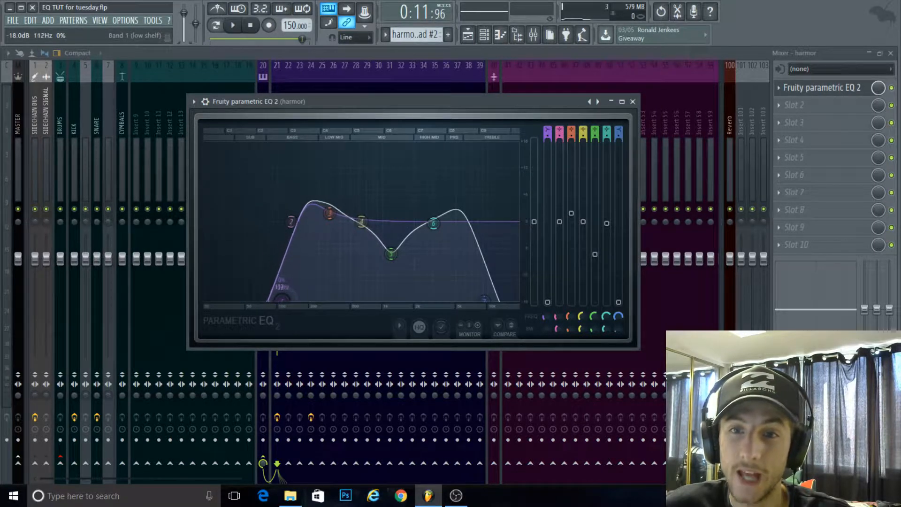
drag(304, 298, 312, 298)
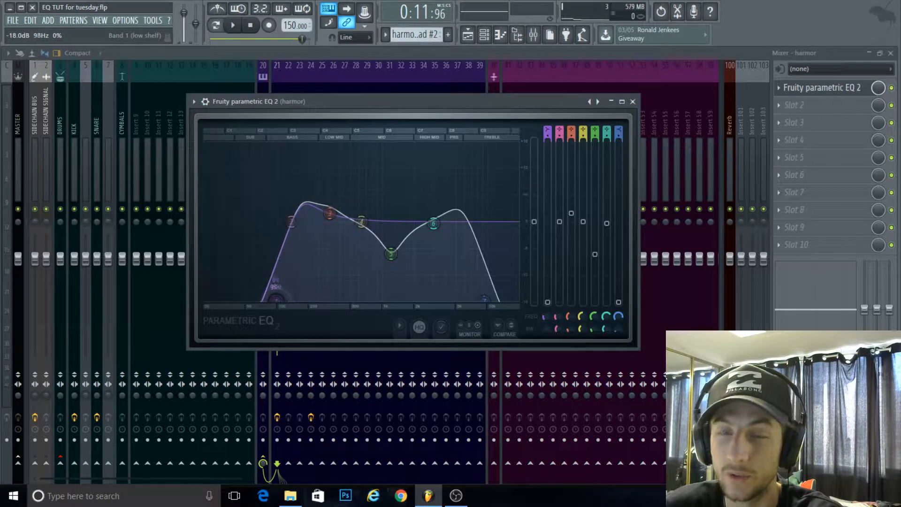
drag(274, 301, 205, 300)
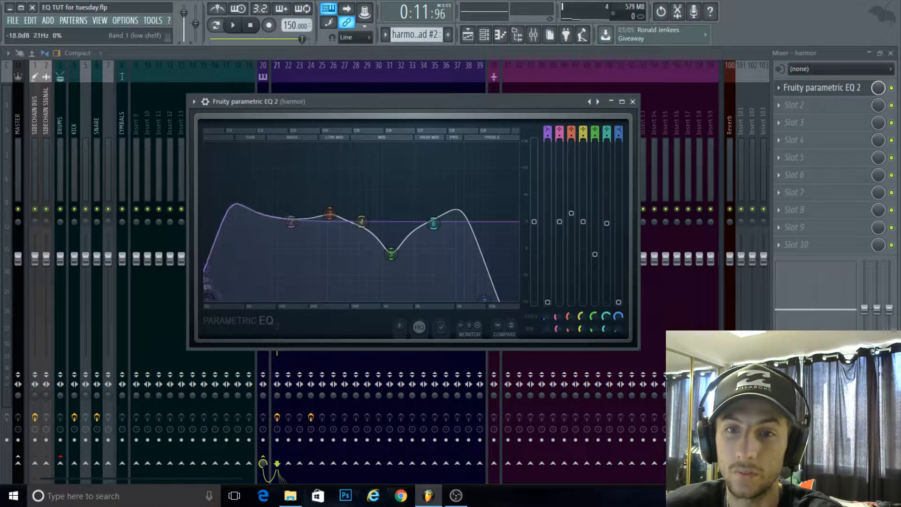
Add a narrow band 4 boost near 800 Hz during playback, and raise the band 1 low cut to about 100 Hz
click(232, 26)
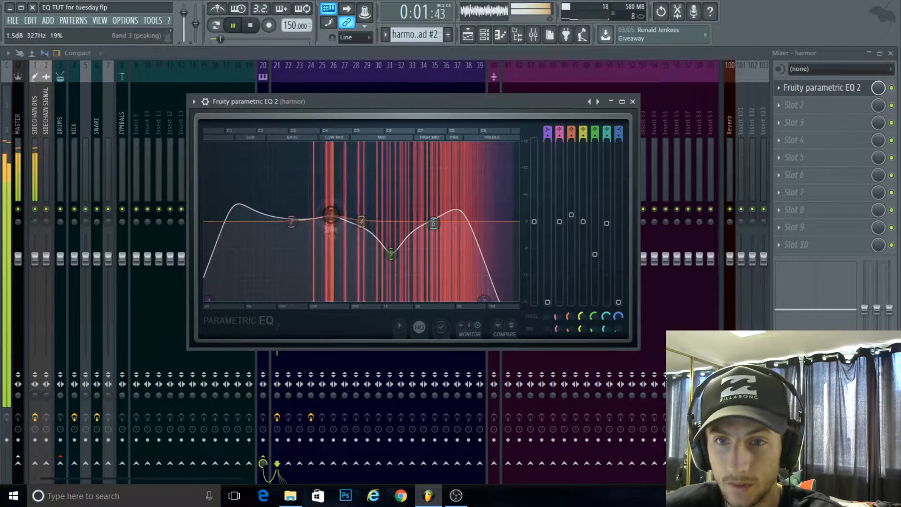
drag(361, 220, 378, 212)
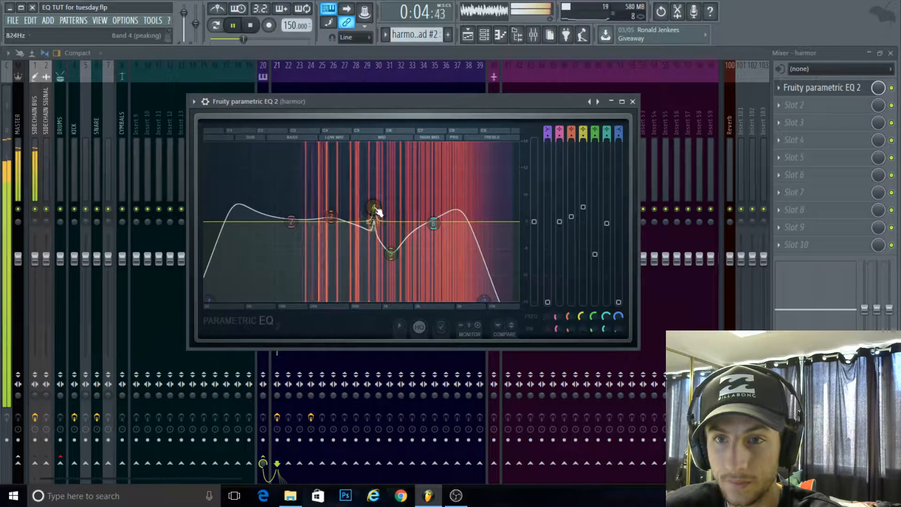
click(232, 25)
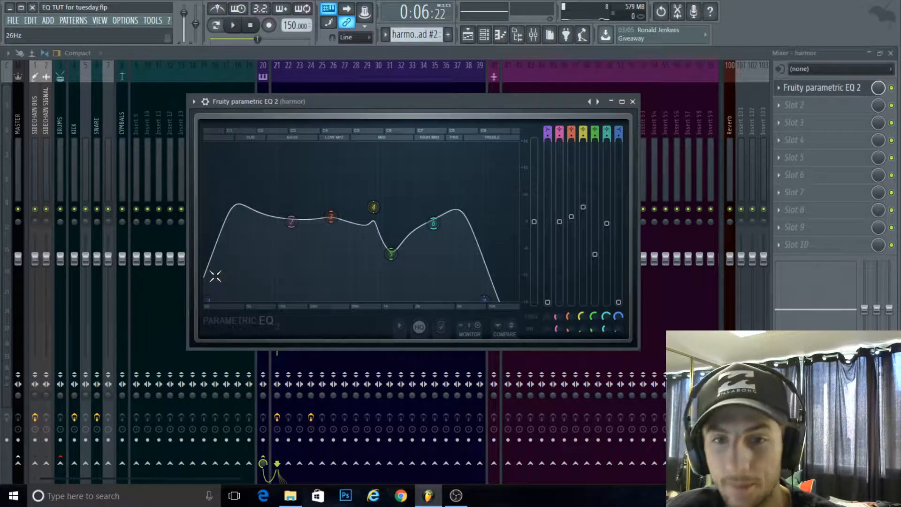
drag(212, 300, 210, 302)
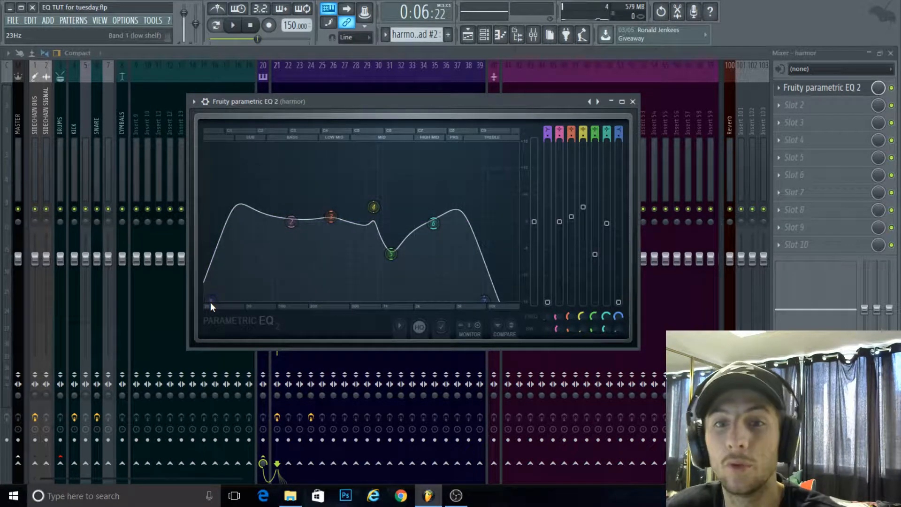
drag(210, 303, 277, 299)
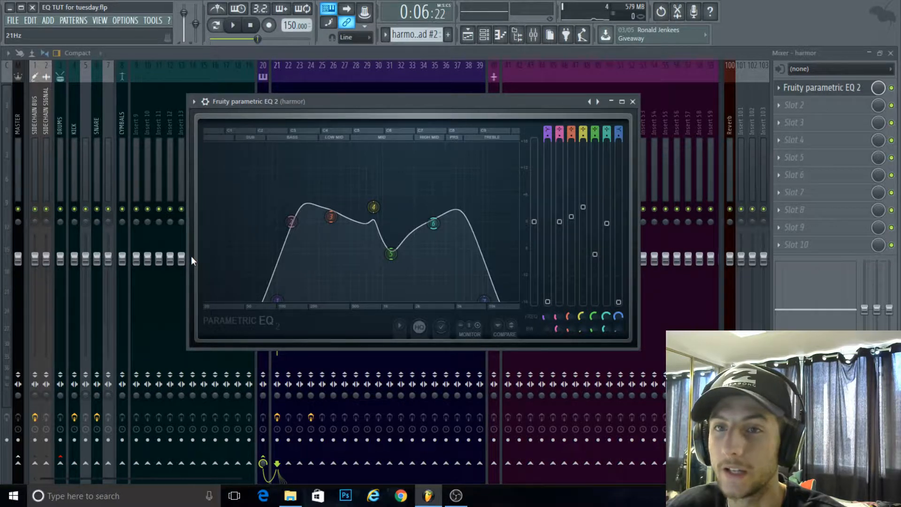
Move the band 1 low cut into the sub range, shape bands 2 and 3, and set the band 7 roll-off to -18 dB, 8172 Hz
drag(270, 302, 199, 294)
drag(297, 227, 378, 207)
key(space)
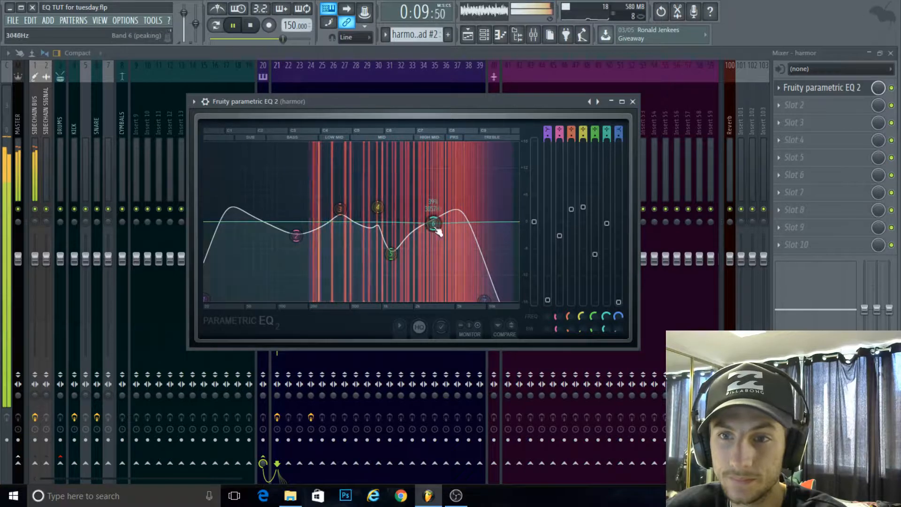
drag(484, 300, 479, 299)
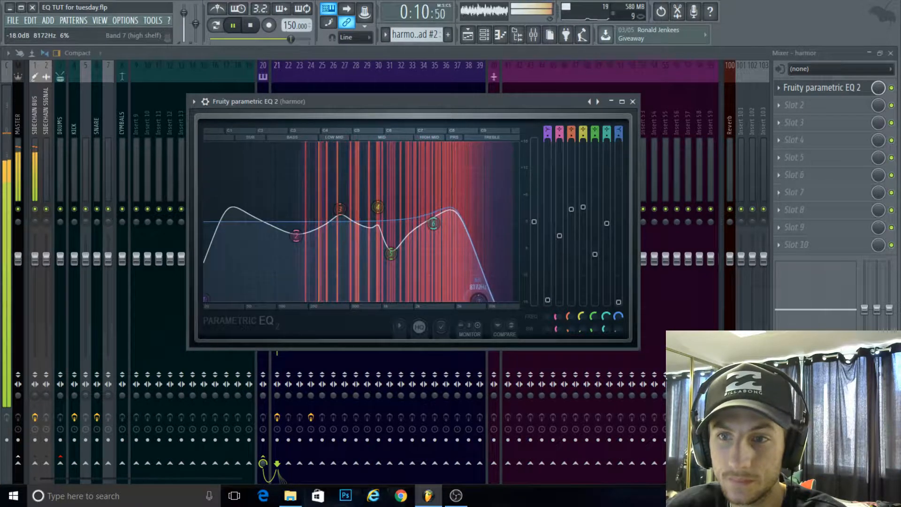
click(233, 25)
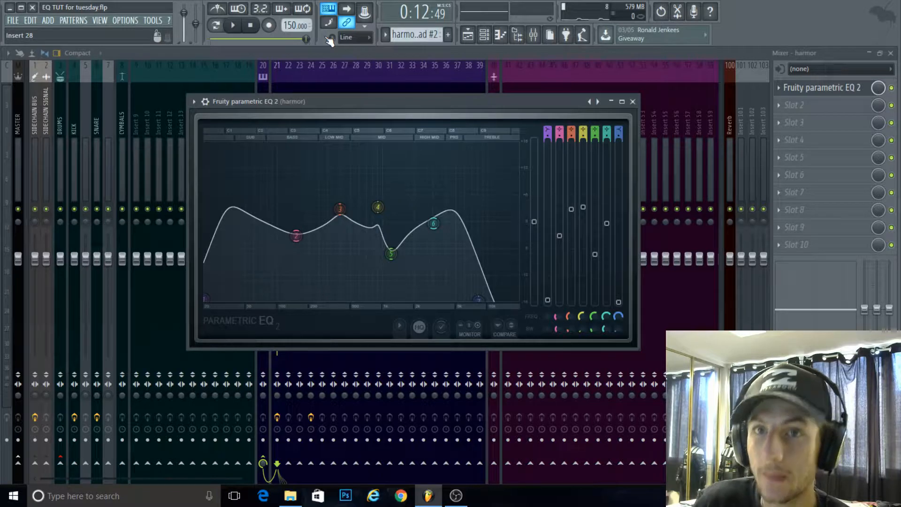
Open the chords pattern in the piano roll, play it in pattern mode, and reopen the harmor track's equalizer
click(890, 53)
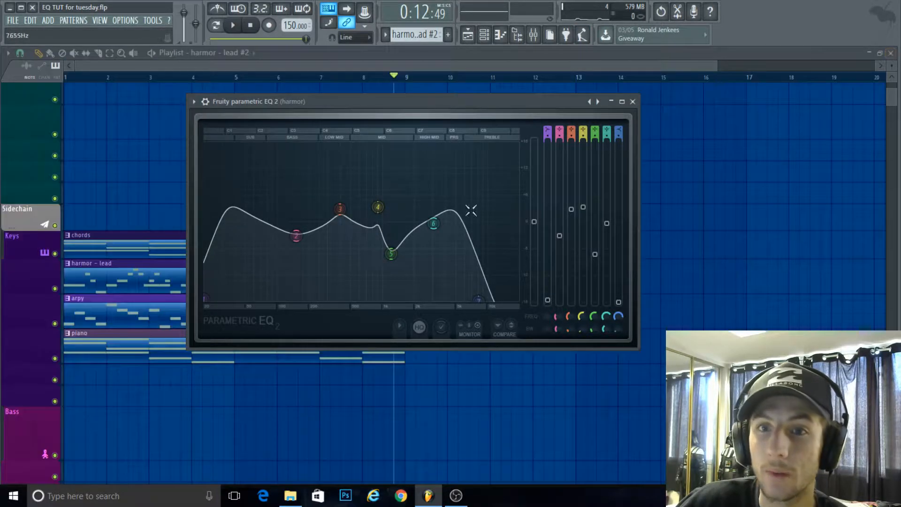
double_click(99, 246)
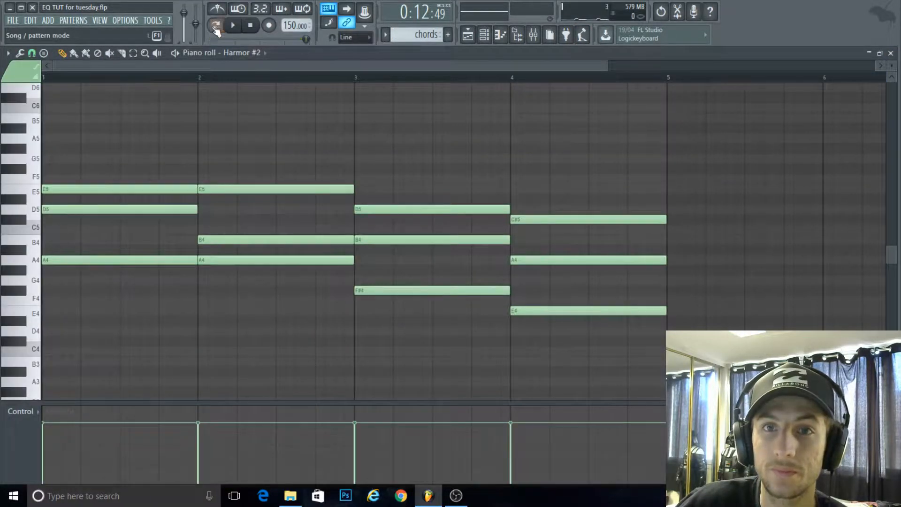
click(216, 26)
key(space)
click(533, 36)
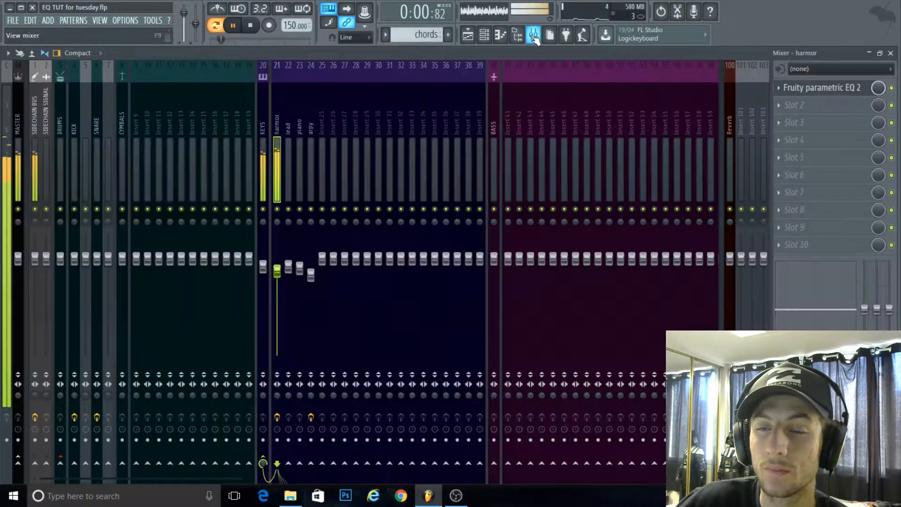
click(821, 87)
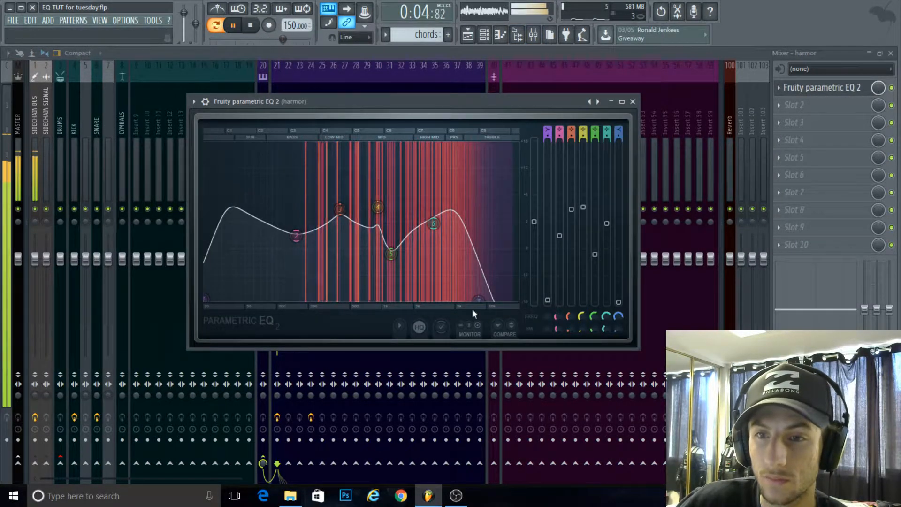
Push the band 7 high roll-off to the far end of the treble range and audition the chords
drag(476, 302, 518, 262)
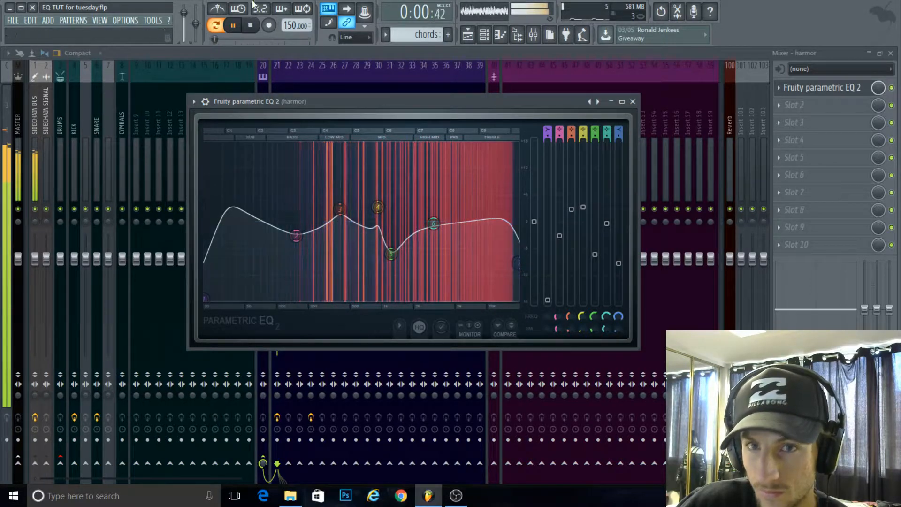
click(232, 25)
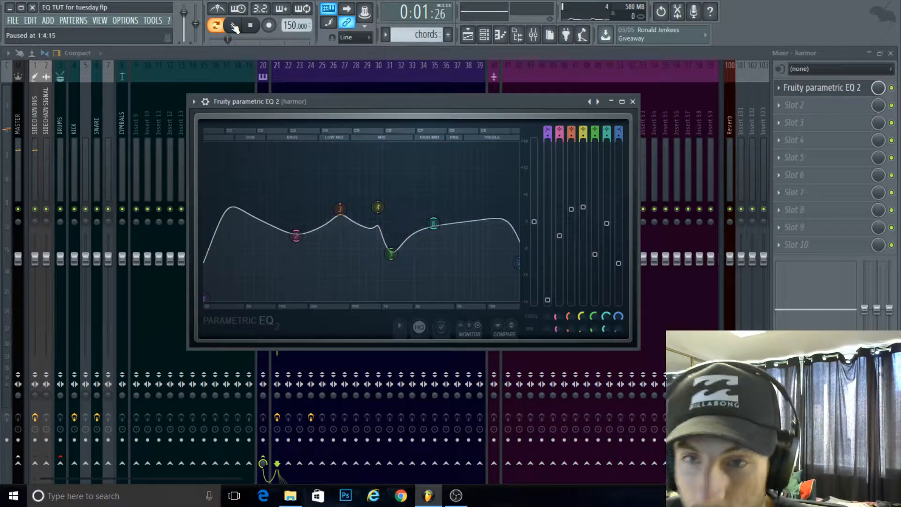
click(233, 25)
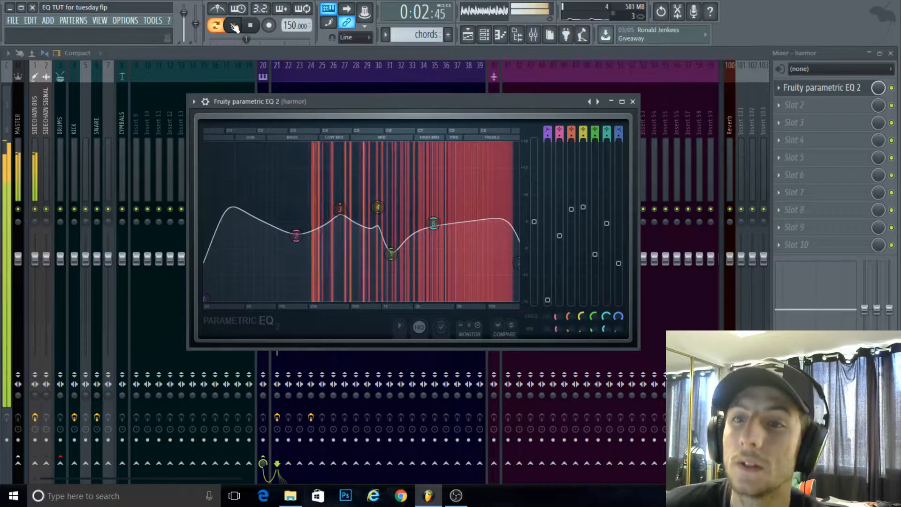
click(234, 27)
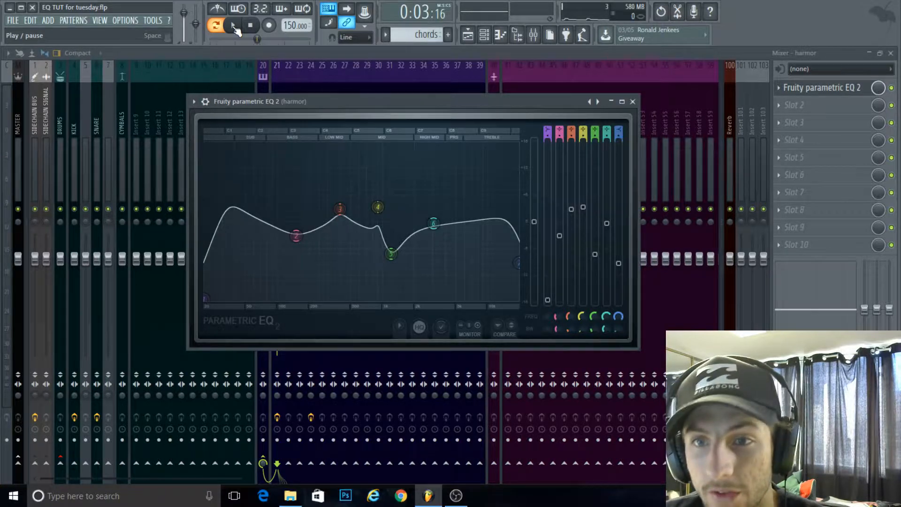
Audition band 7 as a mild high-shelf cut near 4.4 kHz and as an extreme treble boost while the chords play
click(232, 26)
drag(518, 262, 454, 245)
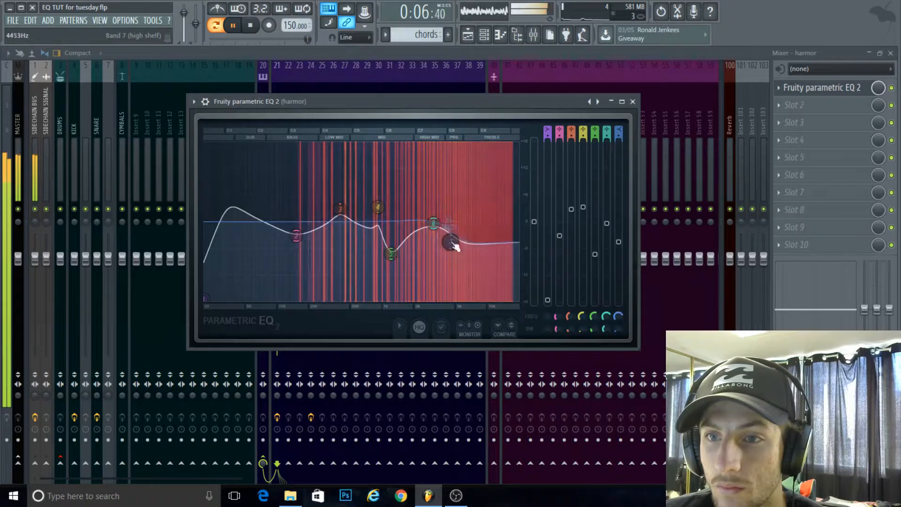
click(234, 25)
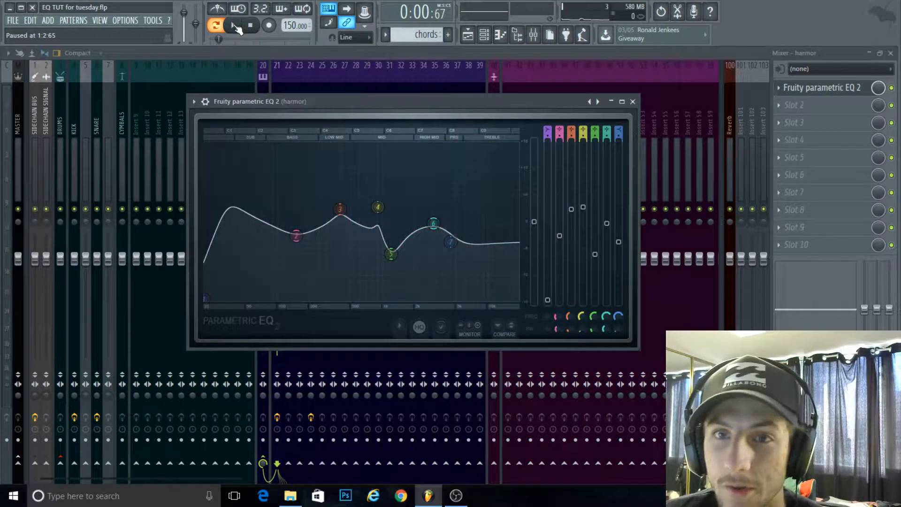
click(234, 26)
drag(451, 241, 488, 146)
click(234, 25)
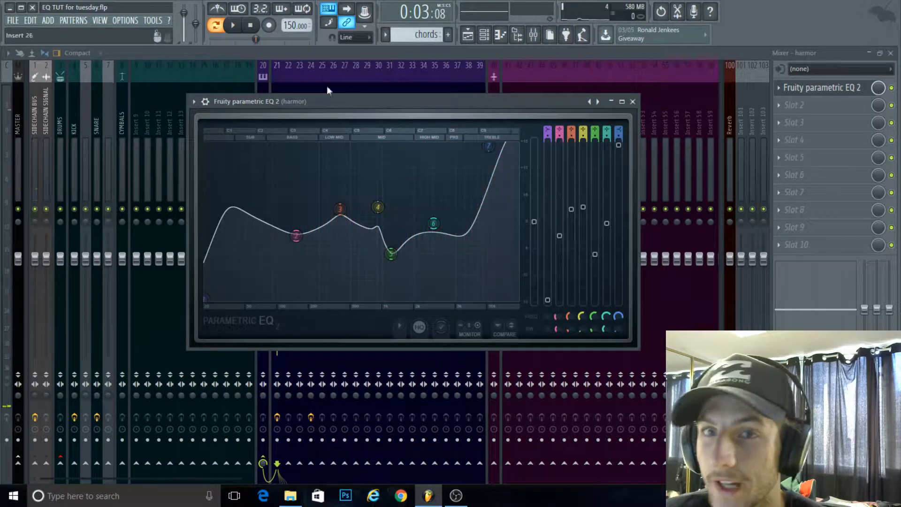
During playback, drop band 7 to a roll-off at -18 dB, 4658 Hz and boost band 3 to 5.7 dB at 323 Hz
click(233, 25)
drag(488, 146, 453, 298)
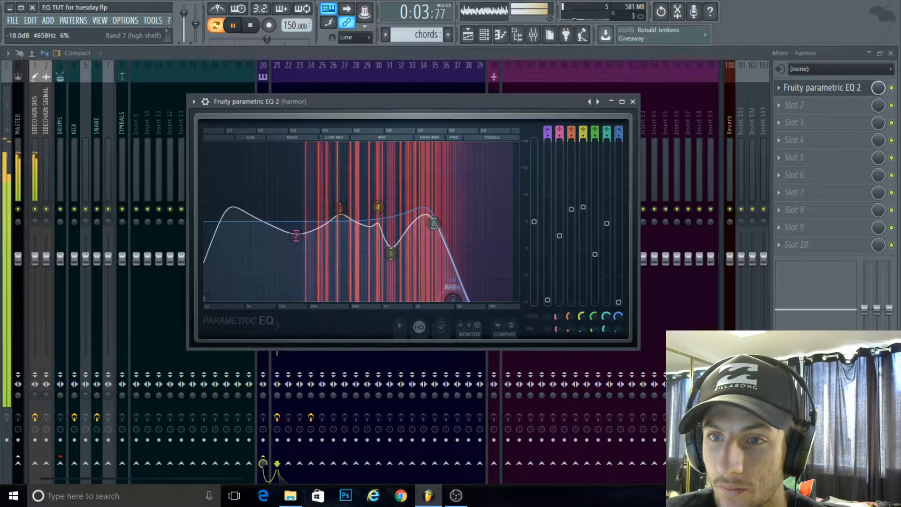
drag(339, 208, 330, 194)
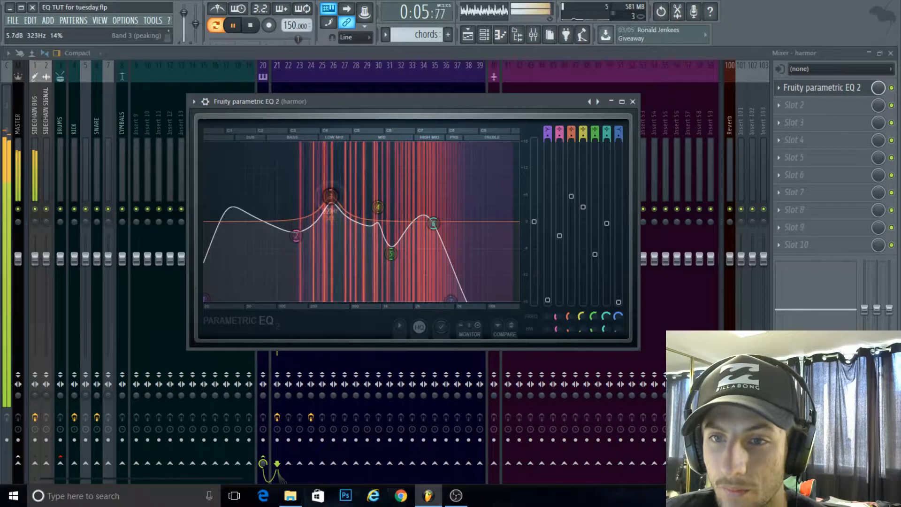
Fine-tune the upper curve by lowering band 6 slightly and shifting the band 5 cut and band 7 roll-off higher in frequency
mouse_move(433, 224)
mouse_down()
mouse_move(457, 215)
mouse_move(434, 228)
mouse_up()
mouse_move(451, 299)
mouse_down()
mouse_move(468, 299)
mouse_move(427, 299)
mouse_move(451, 299)
mouse_up()
drag(391, 254, 400, 254)
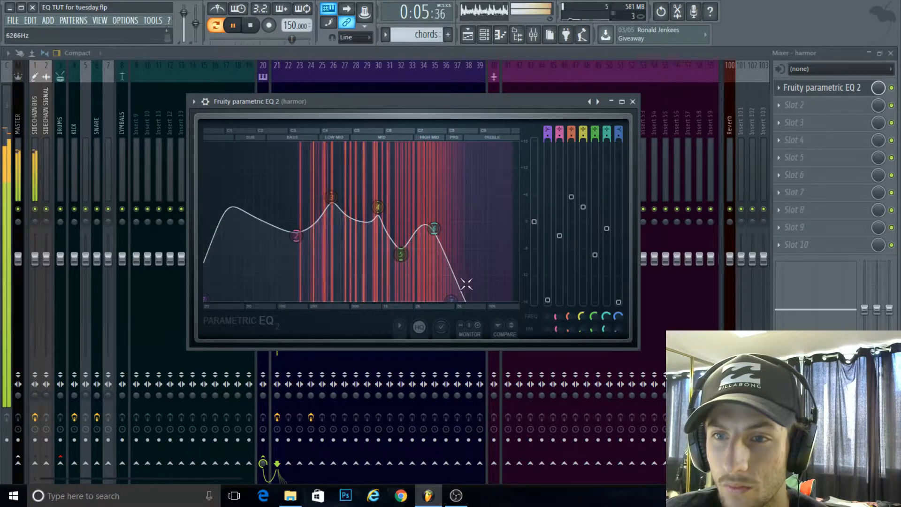
drag(451, 299, 454, 299)
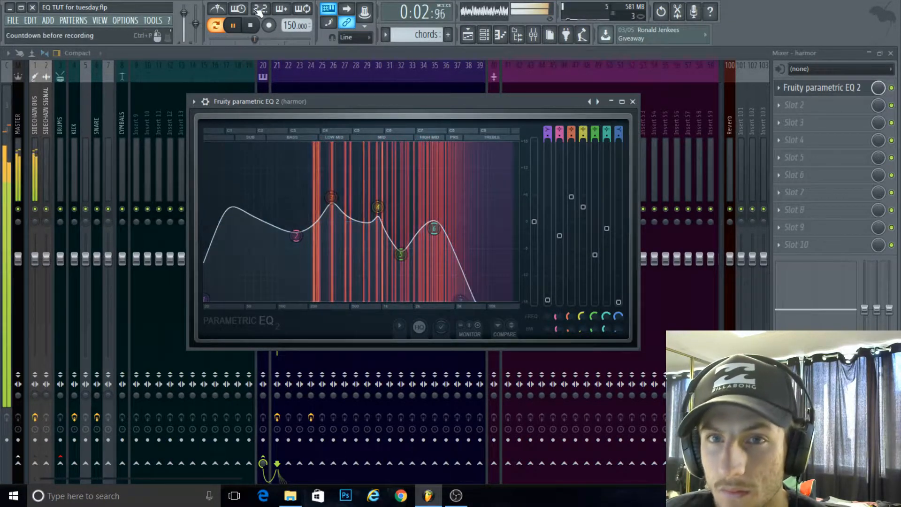
Load a second Fruity Parametric EQ 2 into slot 2 of the harmor track and enlarge its window
click(785, 105)
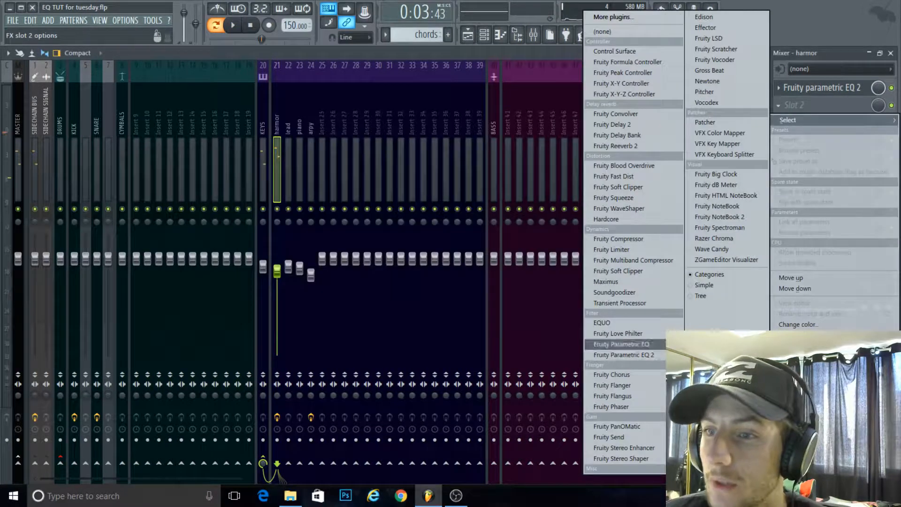
click(636, 355)
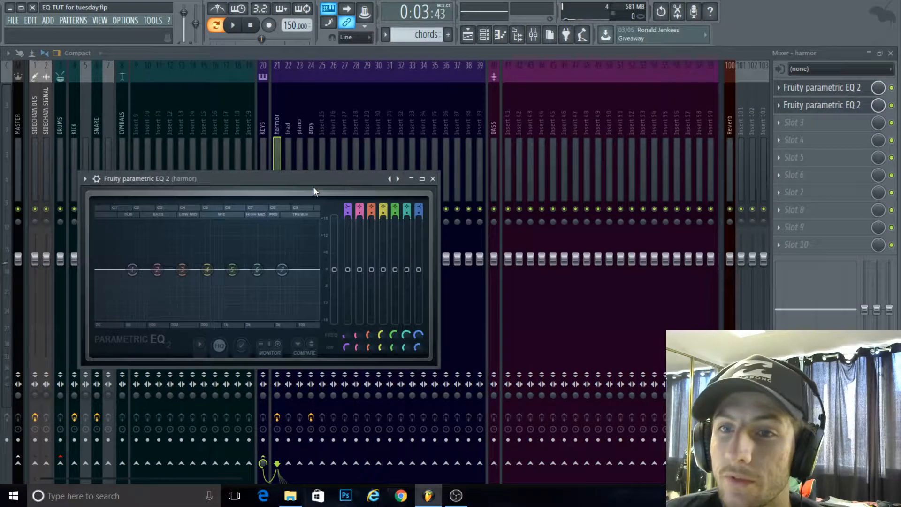
drag(362, 179, 624, 161)
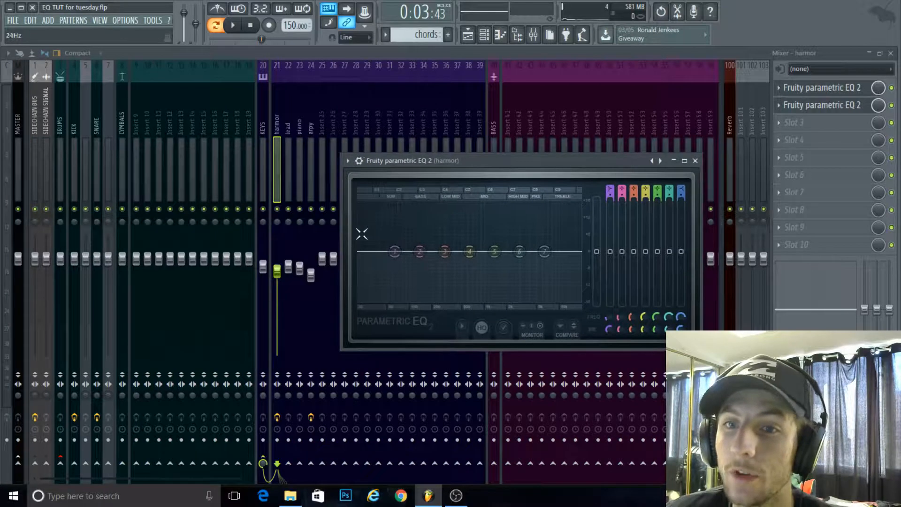
drag(339, 241, 194, 240)
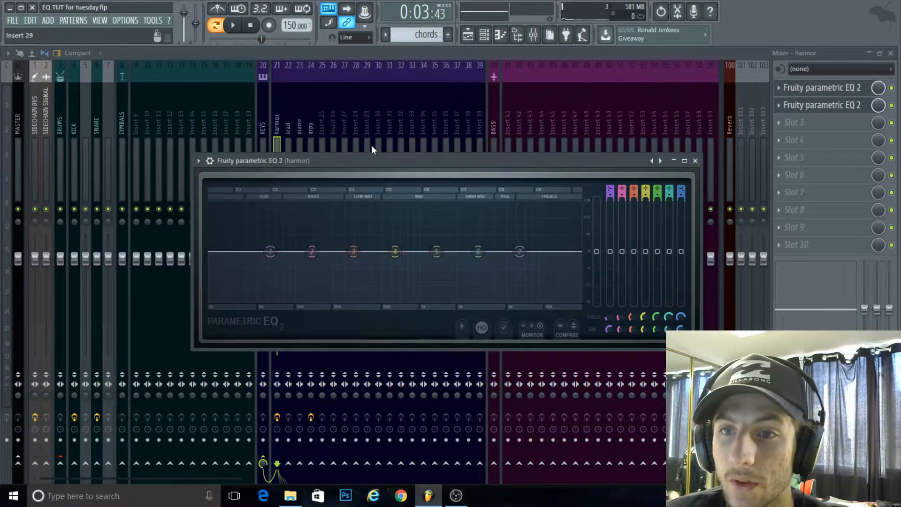
drag(375, 152, 340, 106)
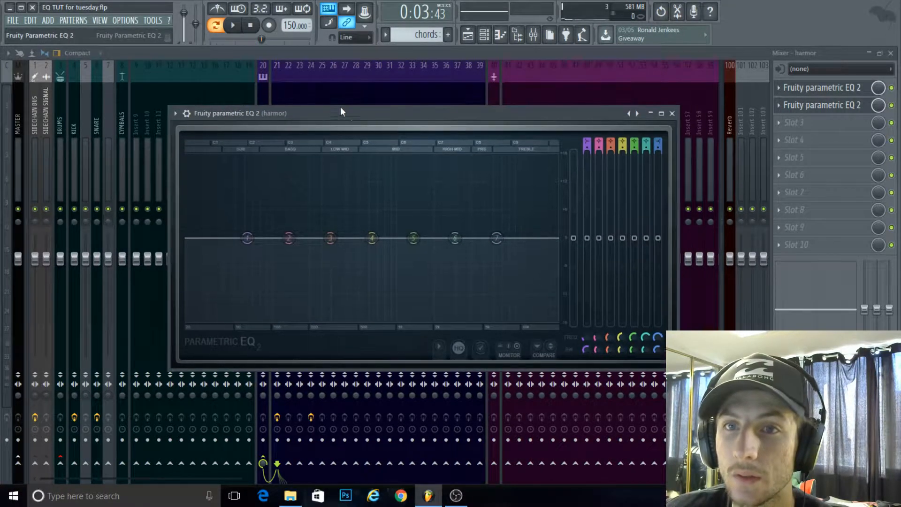
Play the chords through the second equalizer and raise band 6 to a narrow 18 dB peak in the high mids
click(235, 27)
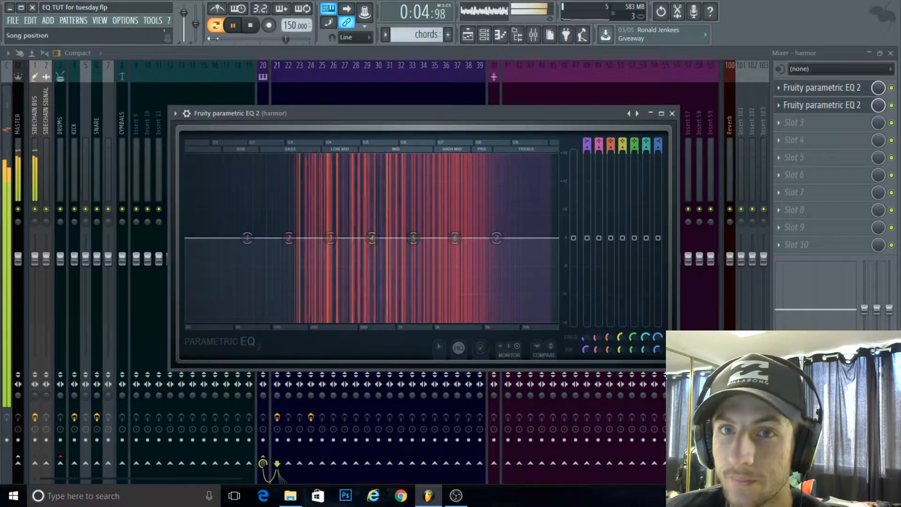
click(233, 26)
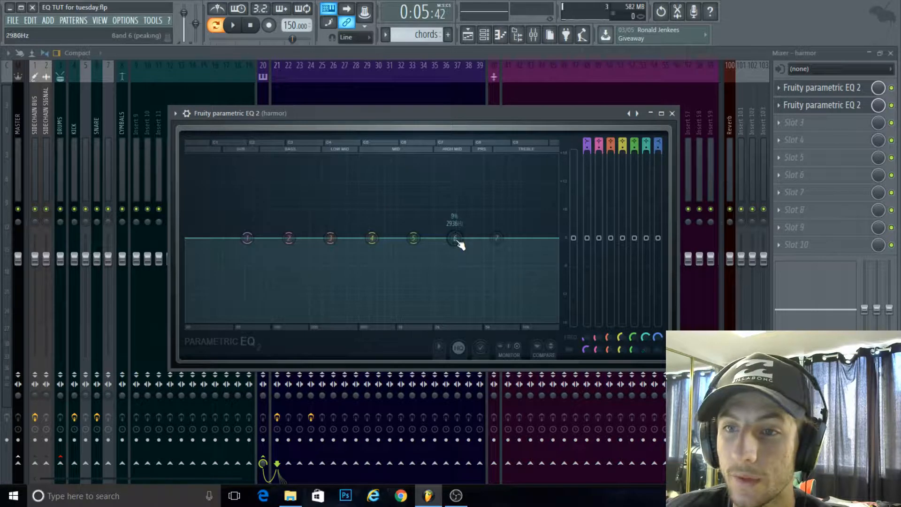
click(233, 26)
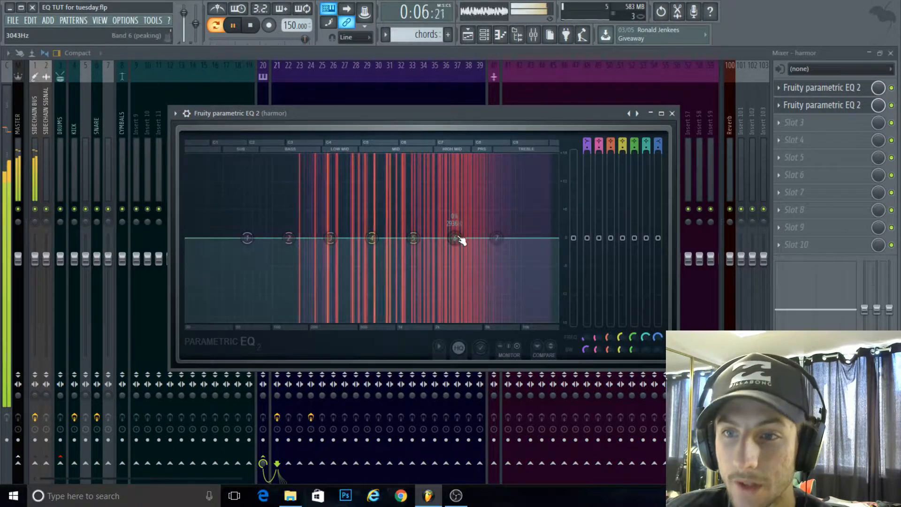
drag(455, 238, 463, 157)
key(space)
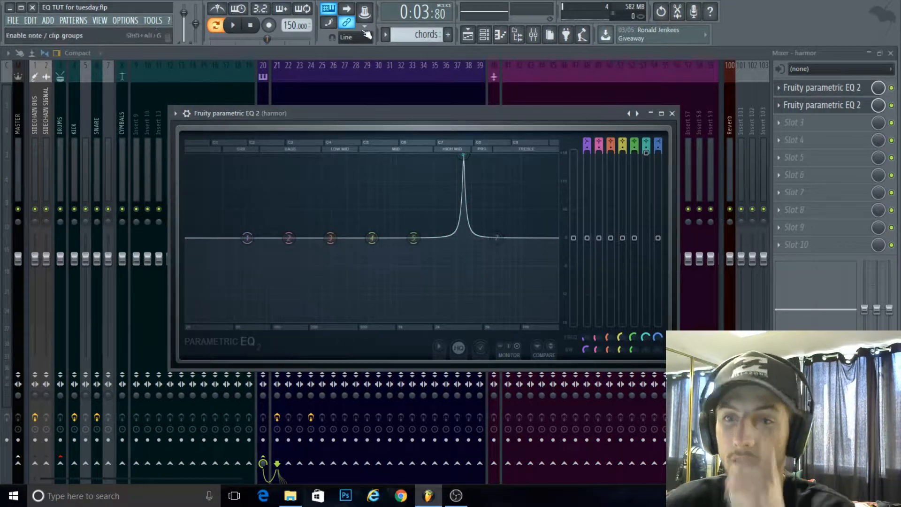
Sweep the narrow band 6 peak to 4836 Hz during playback and turn it into a -18 dB notch with 0% bandwidth
click(233, 26)
drag(463, 156, 483, 155)
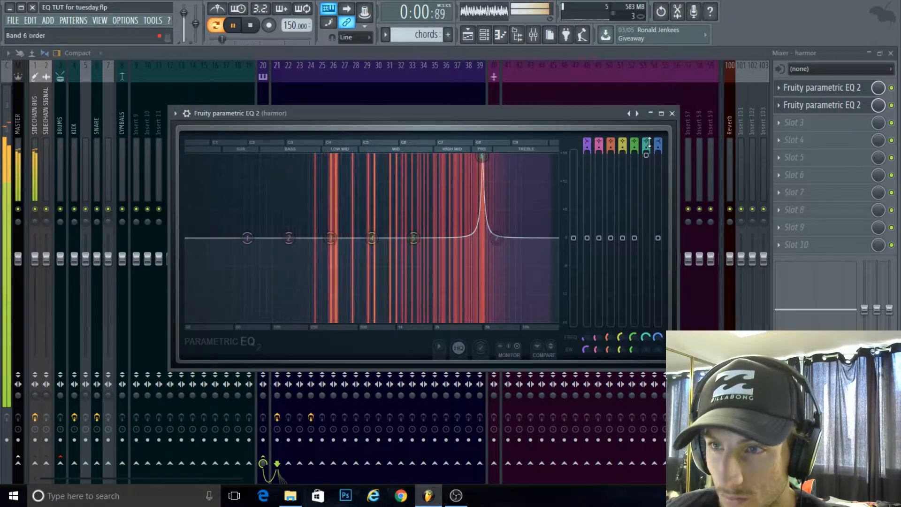
drag(647, 160, 647, 324)
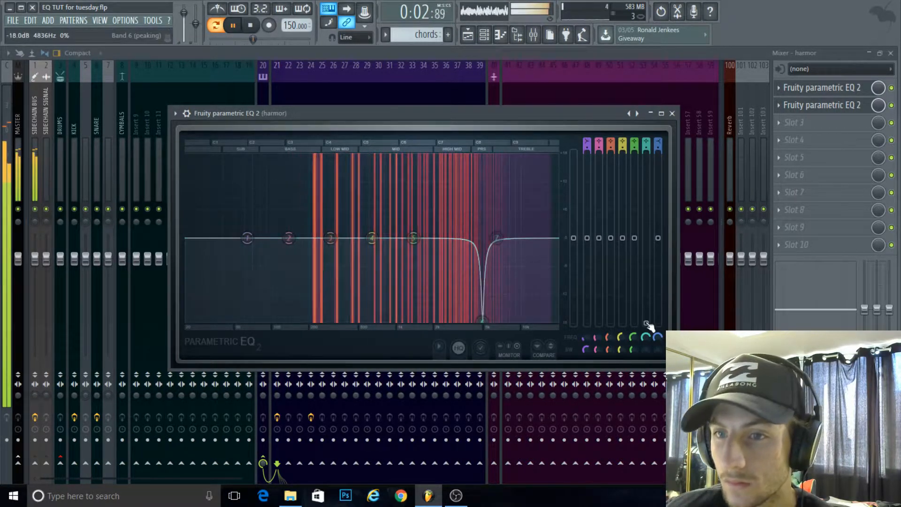
Sweep band 5 as a narrow peak to 3275 Hz and turn it into a moderate cut, with a -18 dB band 4 notch near 2 kHz
drag(413, 238, 461, 157)
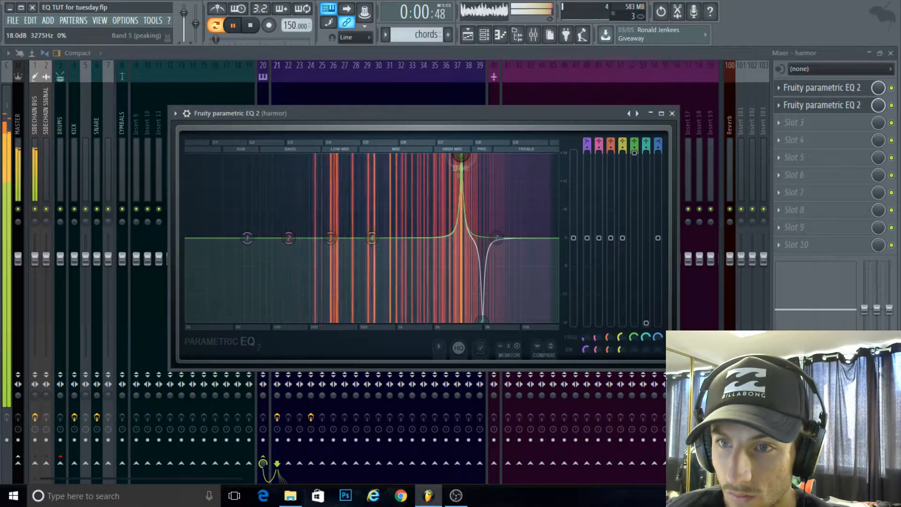
drag(636, 153, 634, 212)
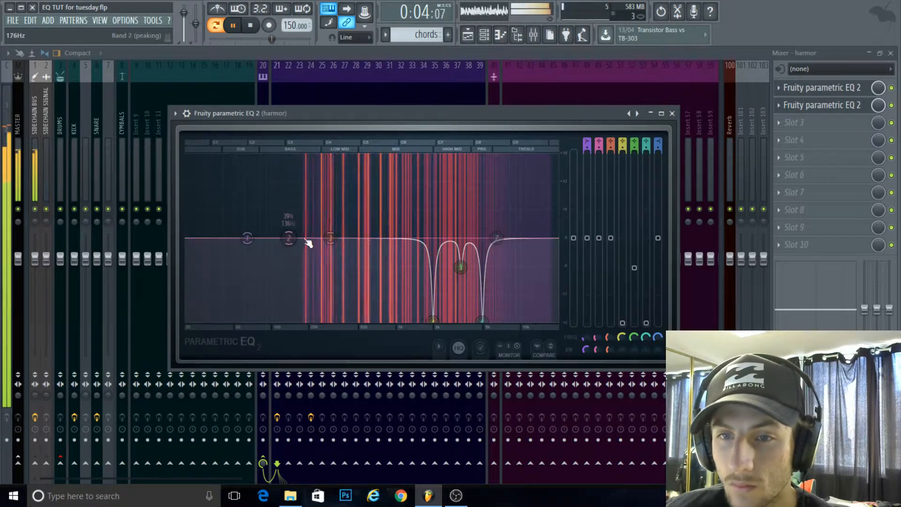
Sweep band 3 as a narrow peak to about 1 kHz, turn it into a -18 dB notch, and pause playback
drag(327, 243, 395, 157)
drag(610, 153, 610, 209)
drag(611, 256, 611, 323)
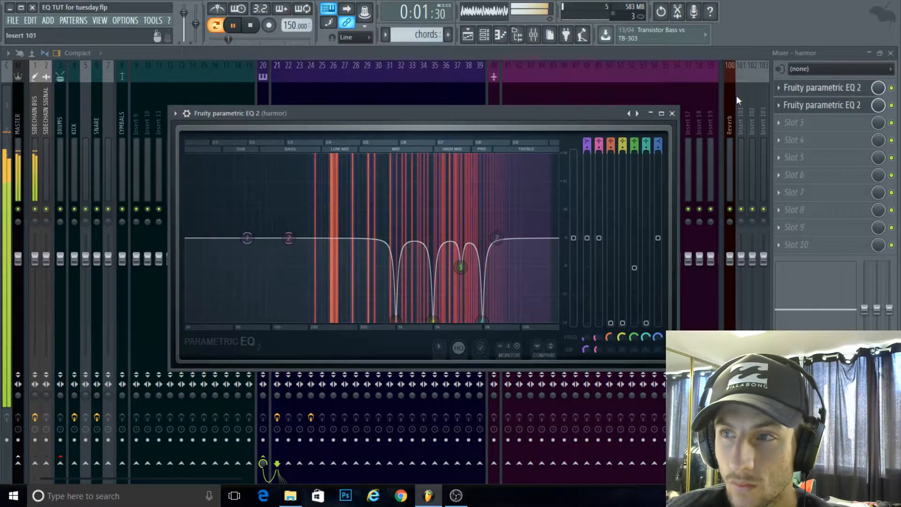
click(233, 24)
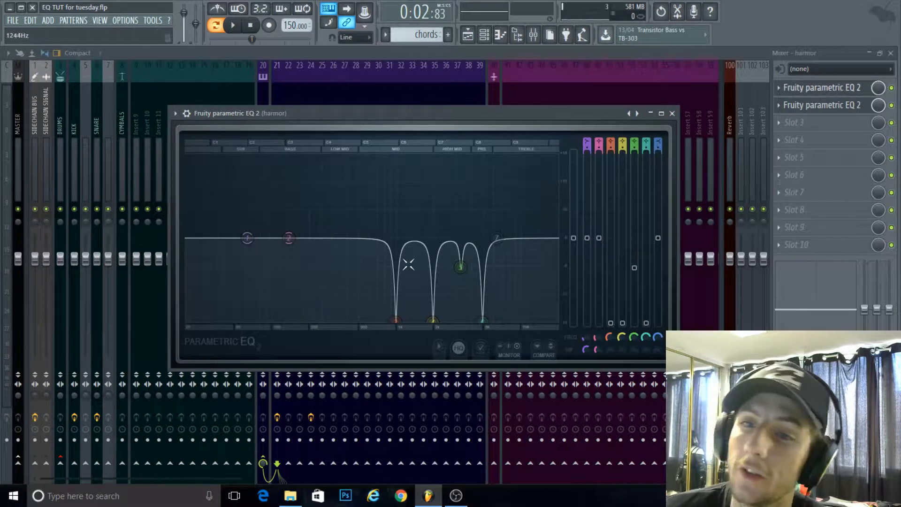
Reopen the first Fruity Parametric EQ 2 of the harmor track to review its curve
mouse_move(386, 124)
mouse_down()
mouse_move(405, 104)
mouse_move(392, 127)
mouse_up()
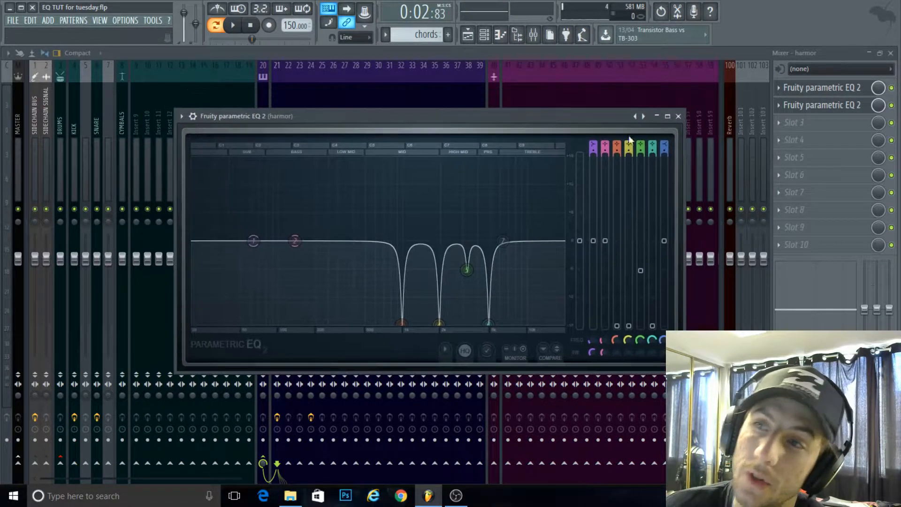
click(826, 93)
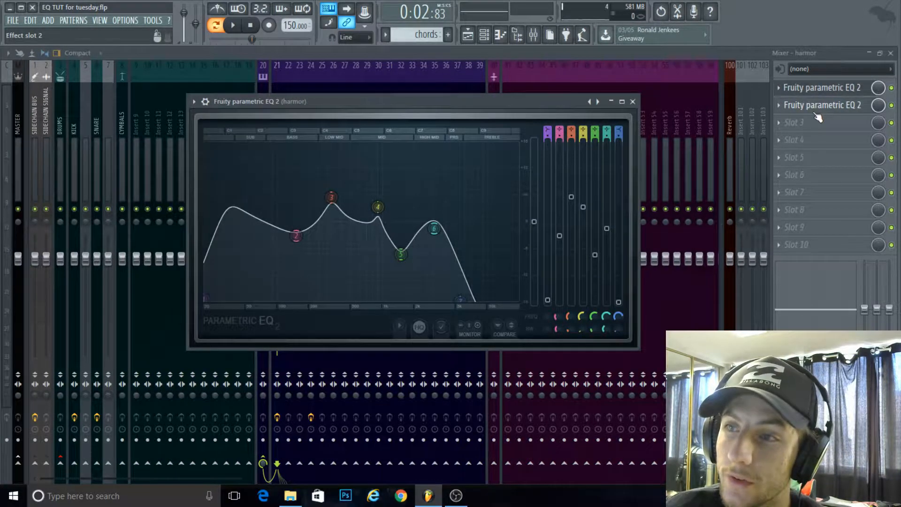
Compare the curves of the harmor track's two equalizers and listen to the pattern with the first one open
click(817, 106)
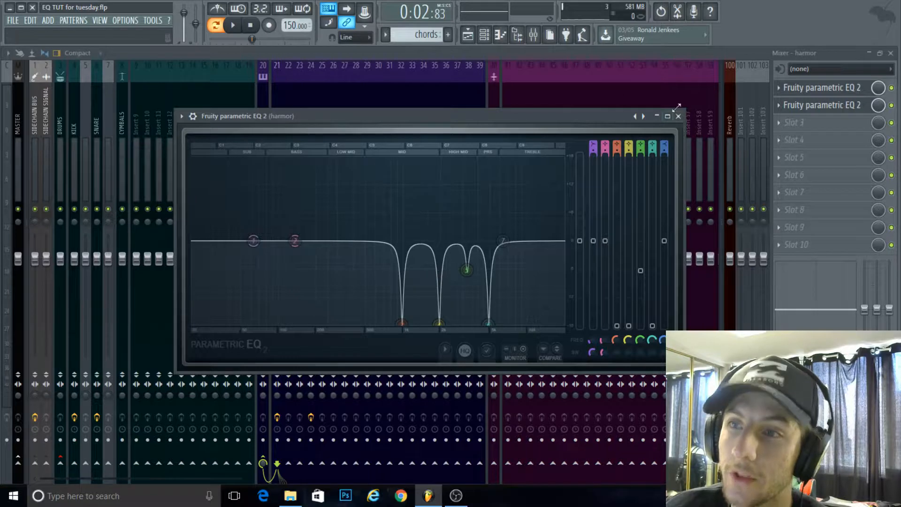
drag(508, 124, 376, 76)
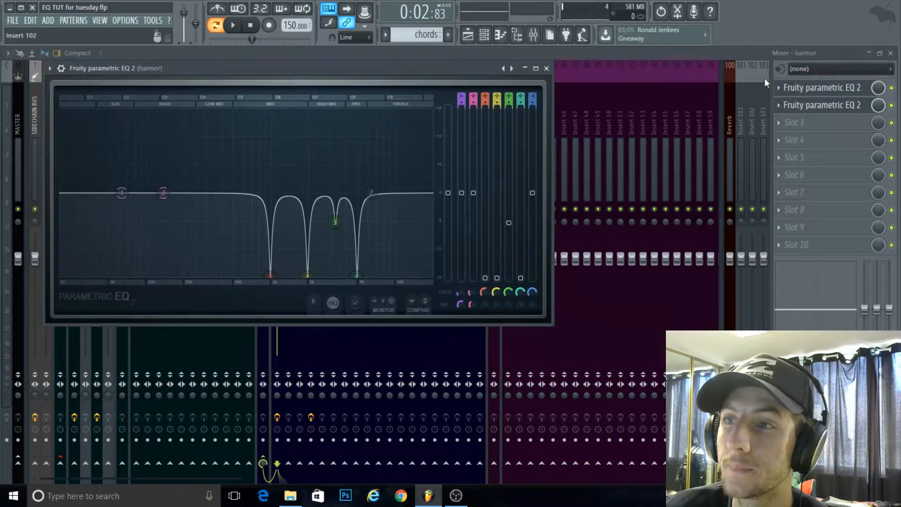
click(806, 89)
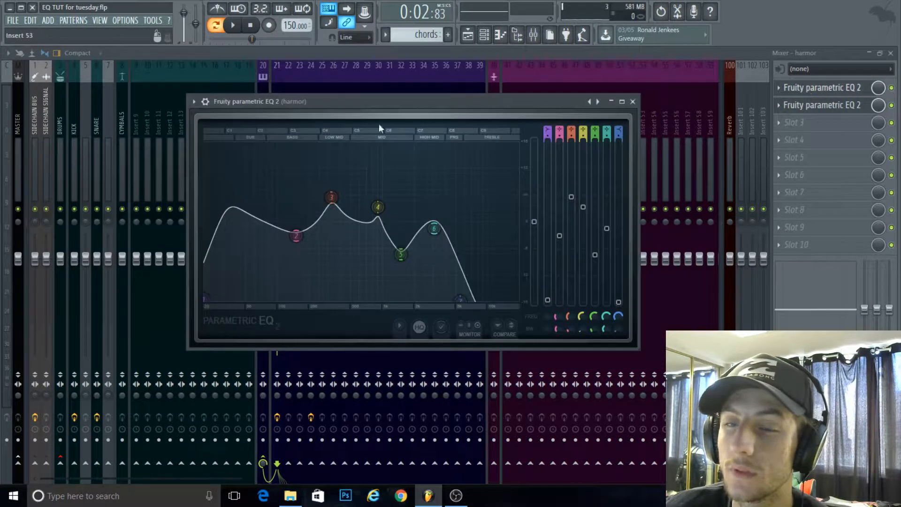
click(234, 26)
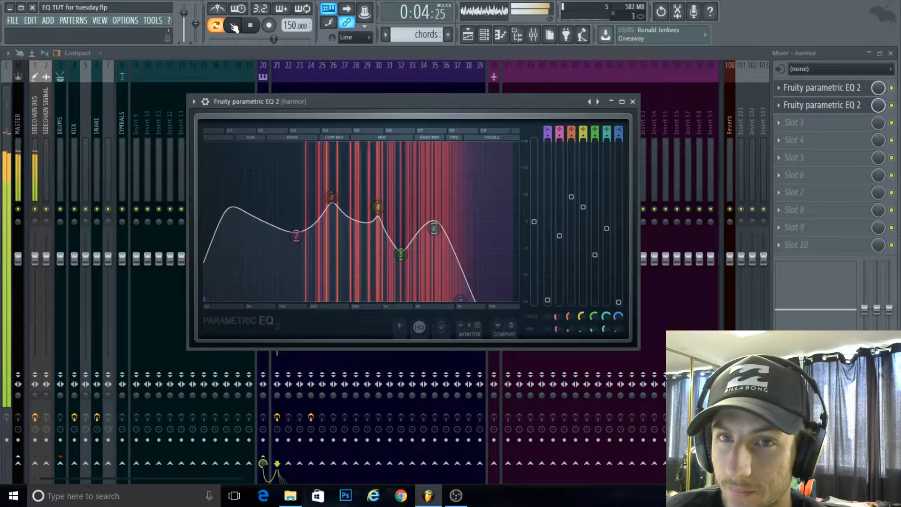
click(233, 26)
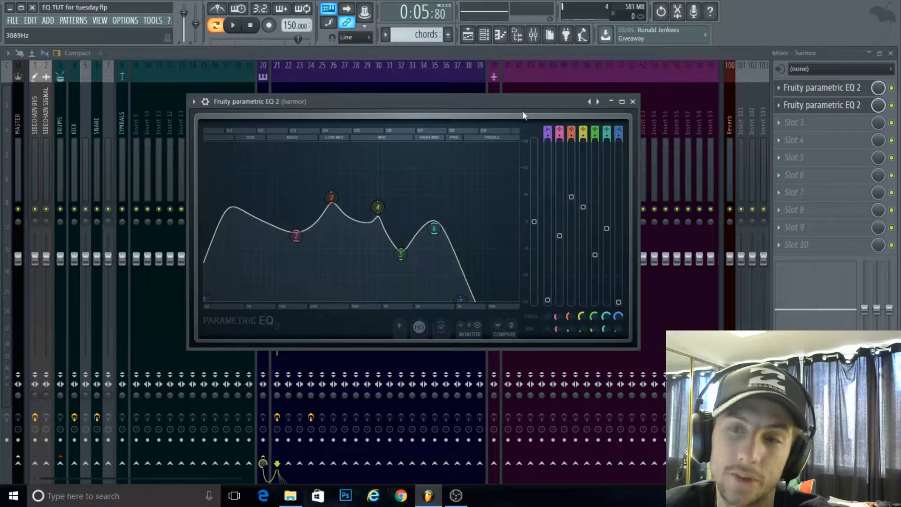
Close both equalizer windows, the mixer and return playback to the start of the Harmor #2 piano roll
click(632, 101)
click(891, 53)
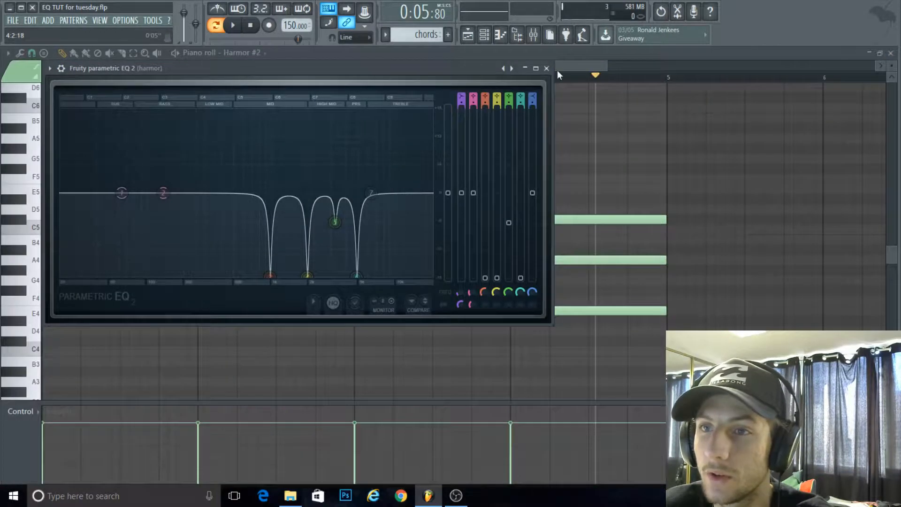
click(546, 68)
click(47, 76)
click(250, 25)
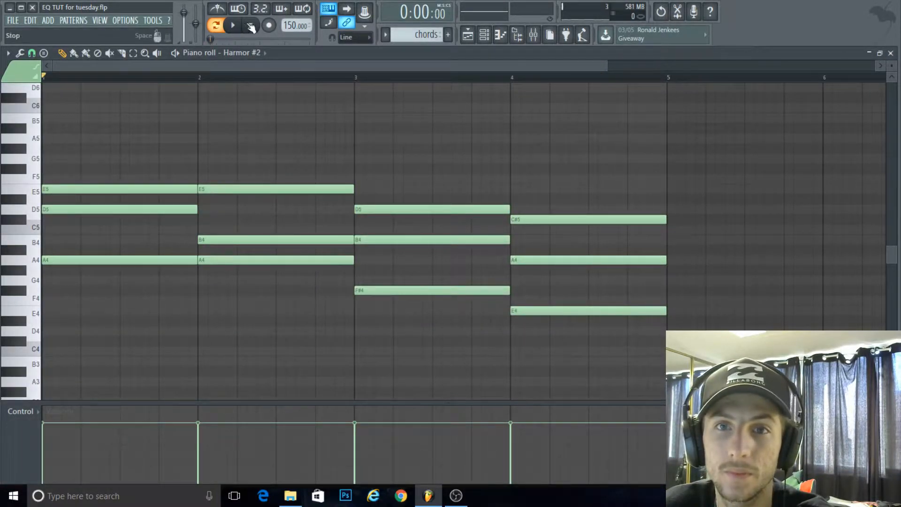
Play the song from the start, zoom the playlist in on the Keys clips, and pause playback
click(231, 25)
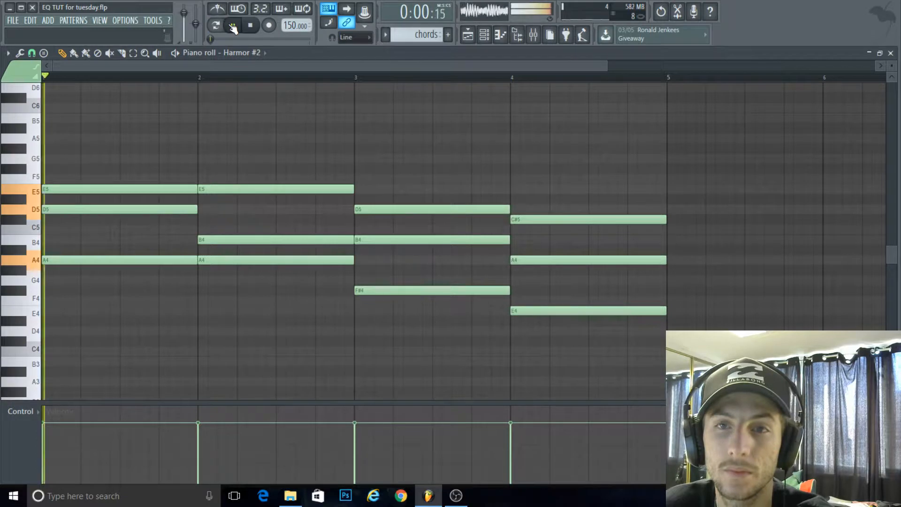
click(891, 53)
key(F6)
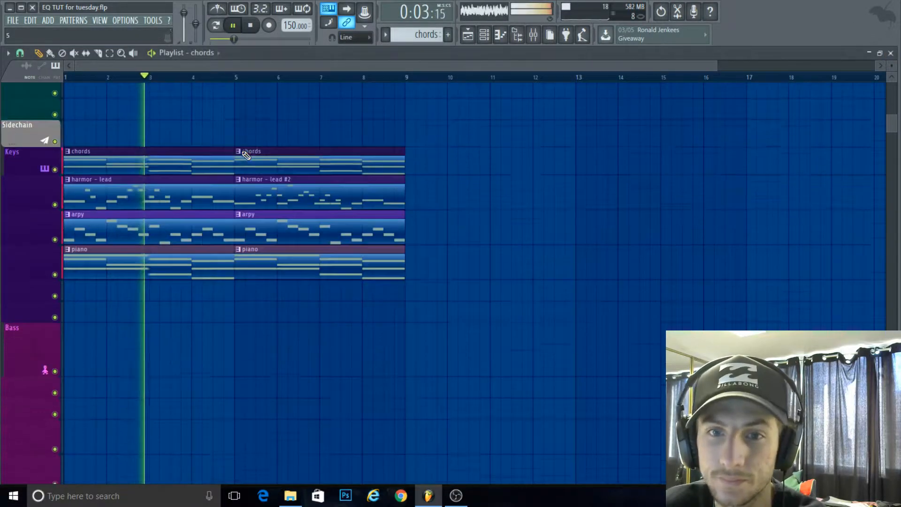
scroll(89, 305, up, 7)
drag(158, 65, 2, 94)
scroll(117, 165, down, 1)
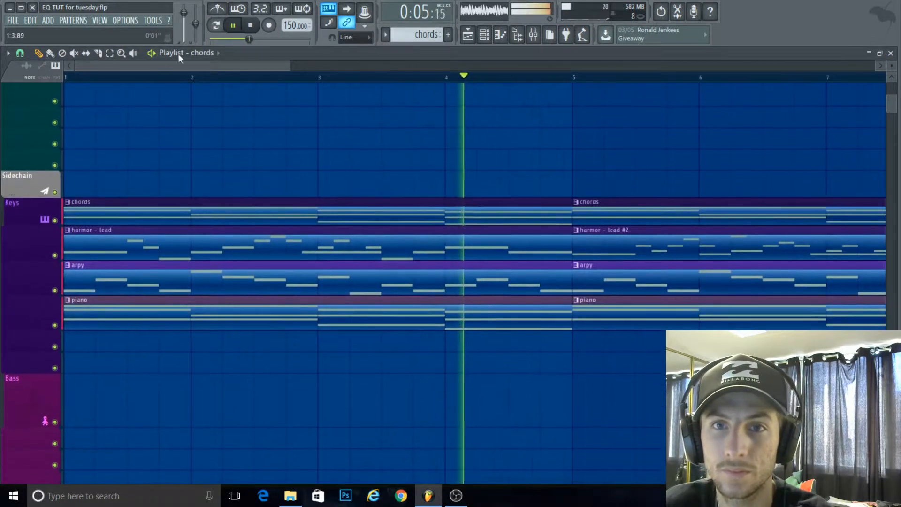
click(234, 26)
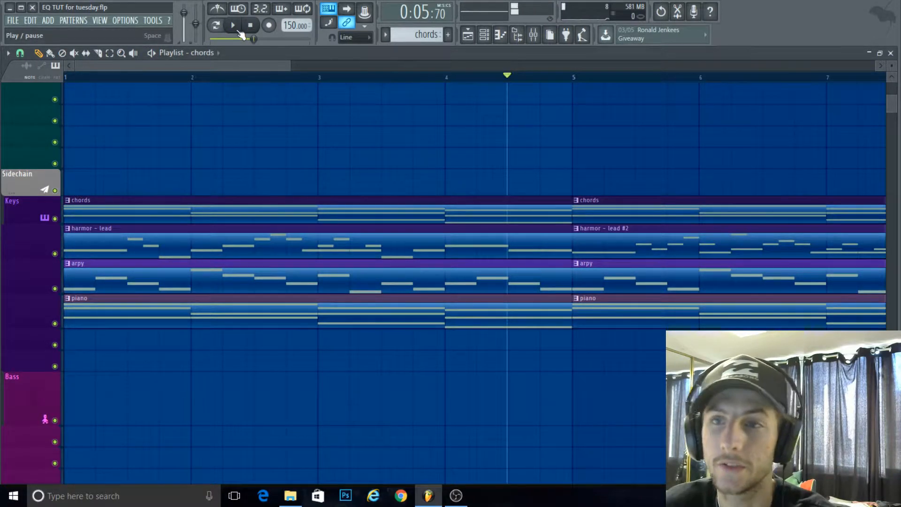
Resume the song with the mixer open, check the lead track's effect slots, pause, and reselect the harmor track
click(233, 26)
click(533, 34)
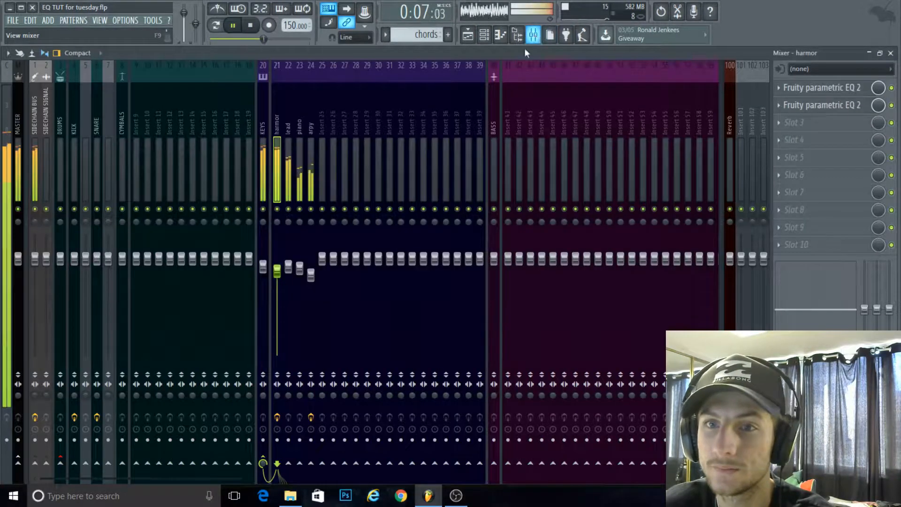
click(289, 124)
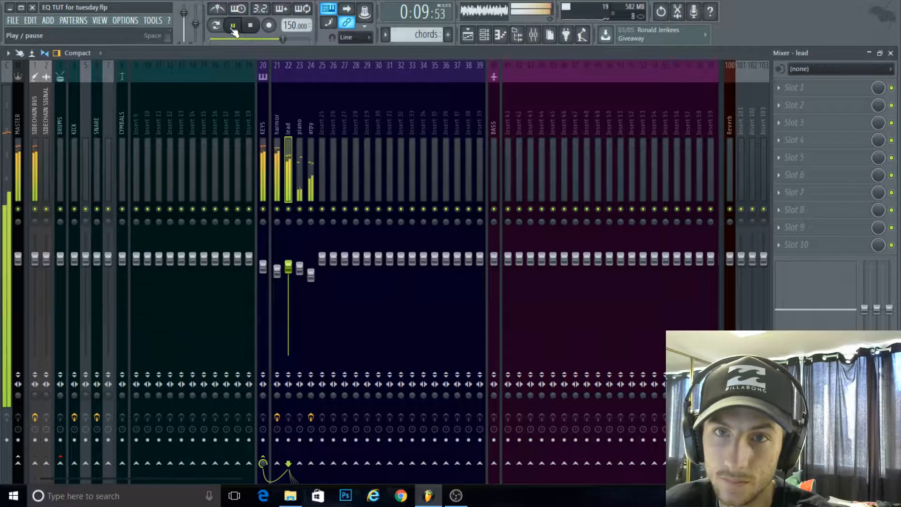
click(232, 26)
click(278, 122)
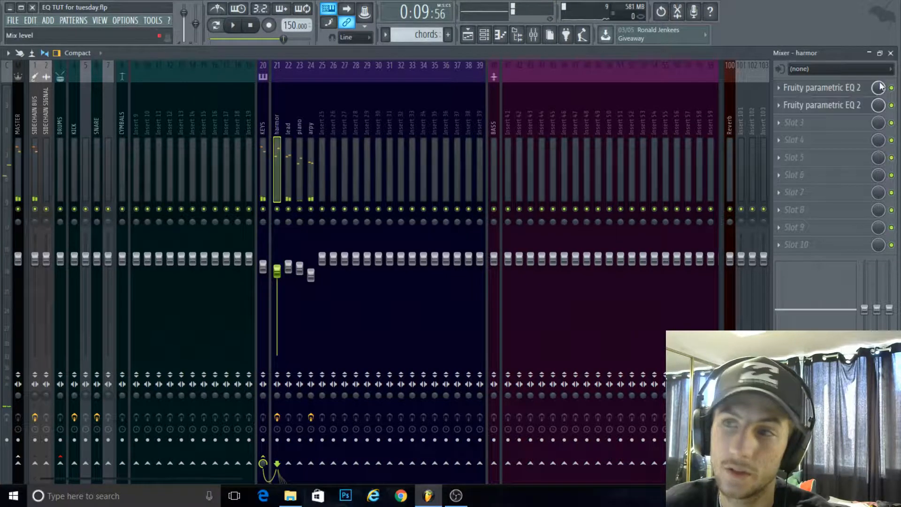
Add Fruity WaveShaper to the harmor track's third effect slot, audition the song, and close the WaveShaper window
click(785, 121)
click(631, 210)
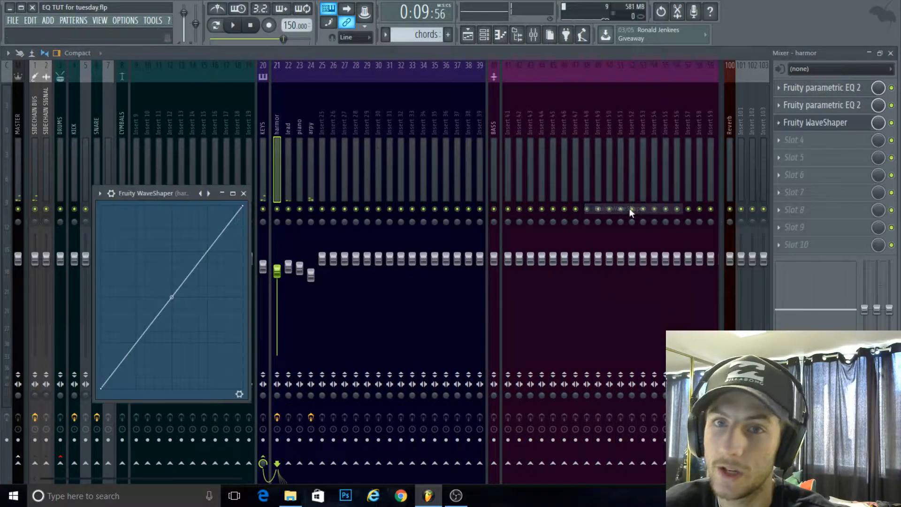
click(233, 27)
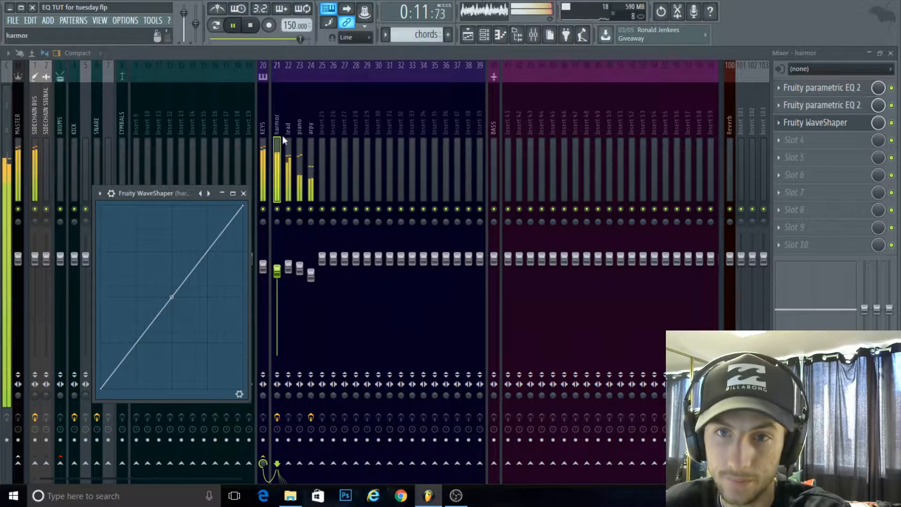
click(239, 26)
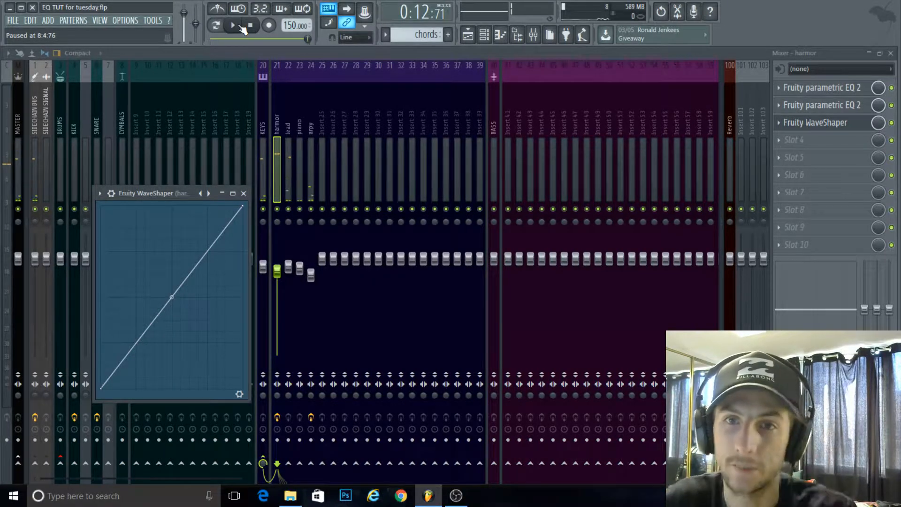
click(239, 27)
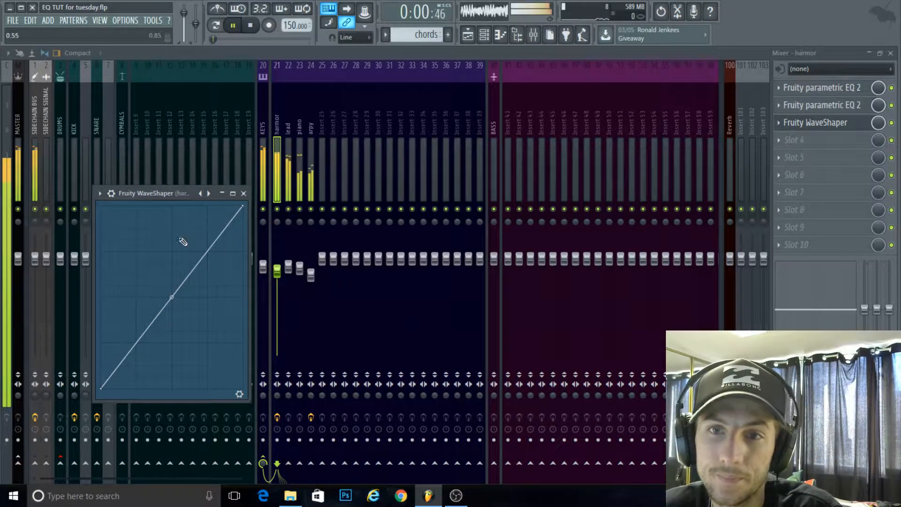
click(243, 194)
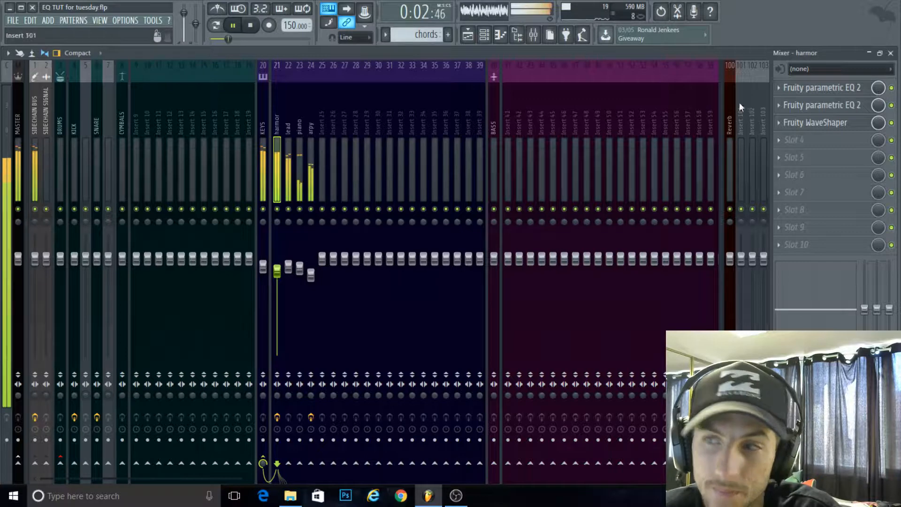
Add Fruity Parametric EQ 2 to the lead track's first effect slot and enlarge its window in a clear spot
click(289, 125)
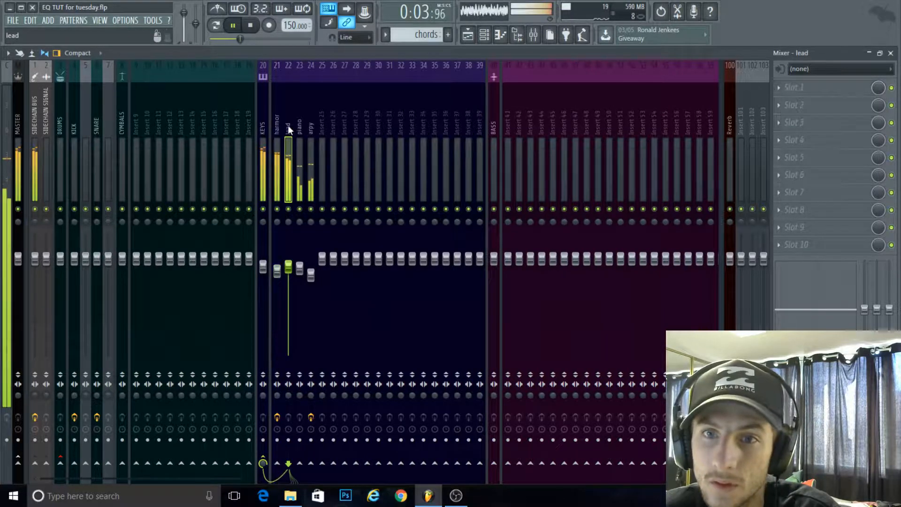
click(793, 87)
click(619, 356)
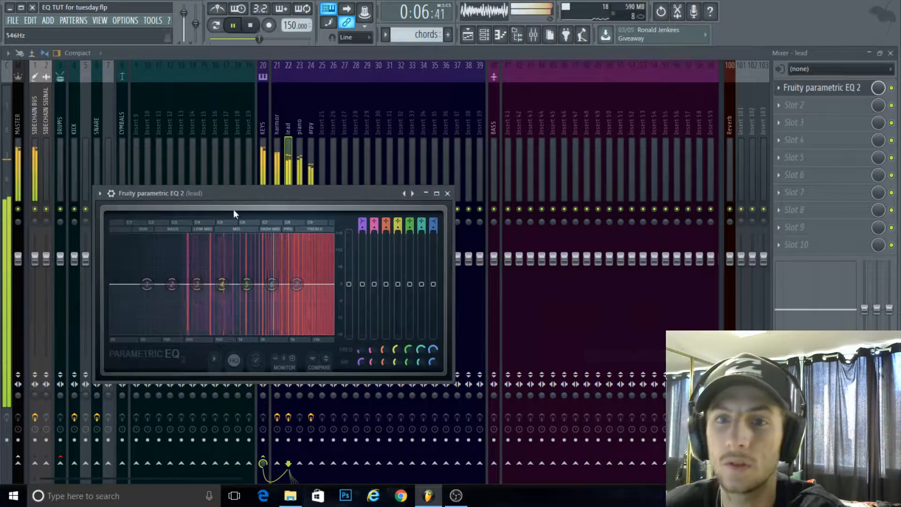
drag(249, 198, 528, 125)
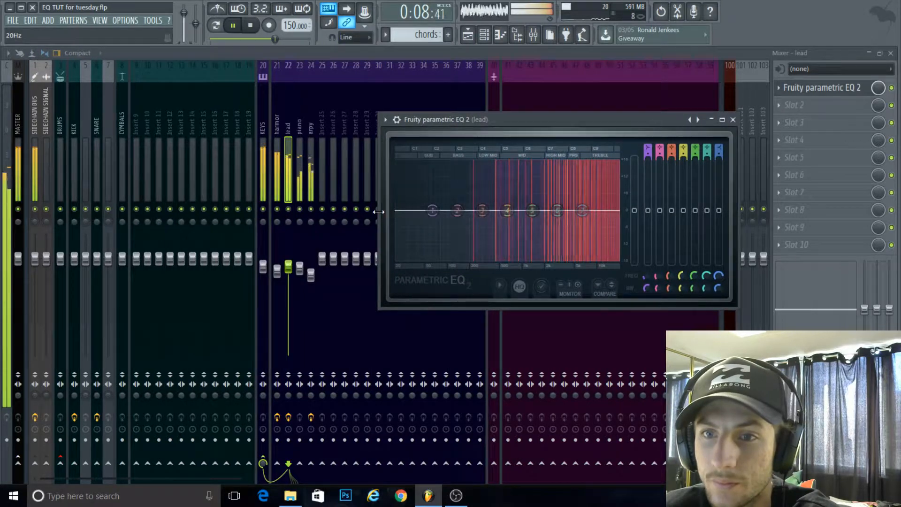
drag(380, 210, 253, 210)
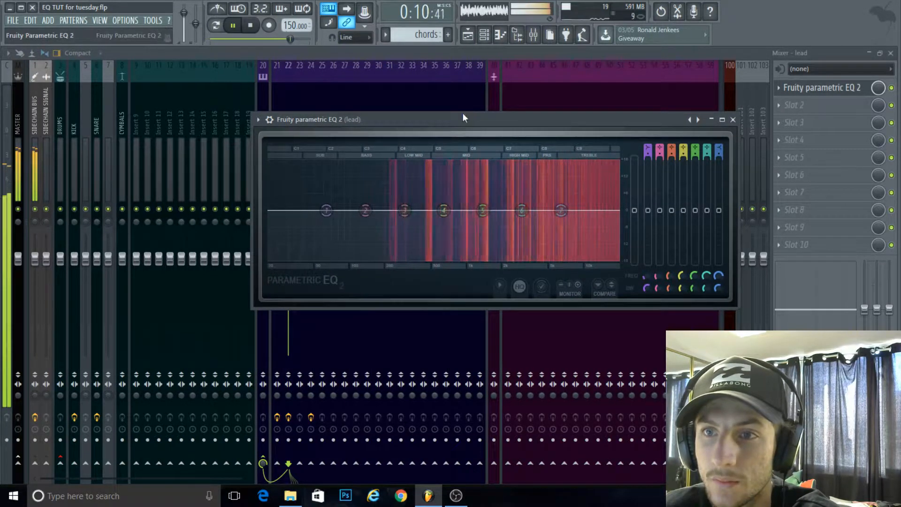
drag(462, 113, 362, 90)
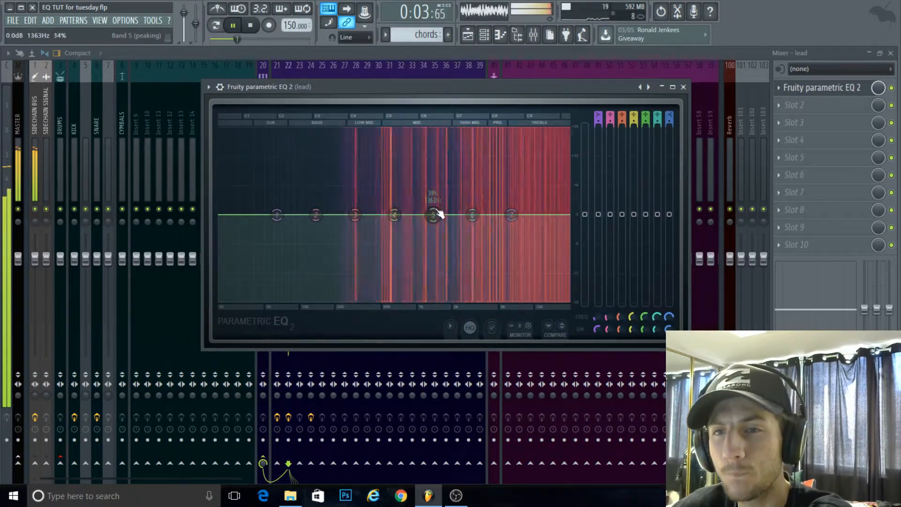
Boost band 5, roll off the highest frequencies with band 7, and move band 6 to a slight boost near 5 kHz
drag(440, 213, 456, 186)
drag(472, 216, 567, 275)
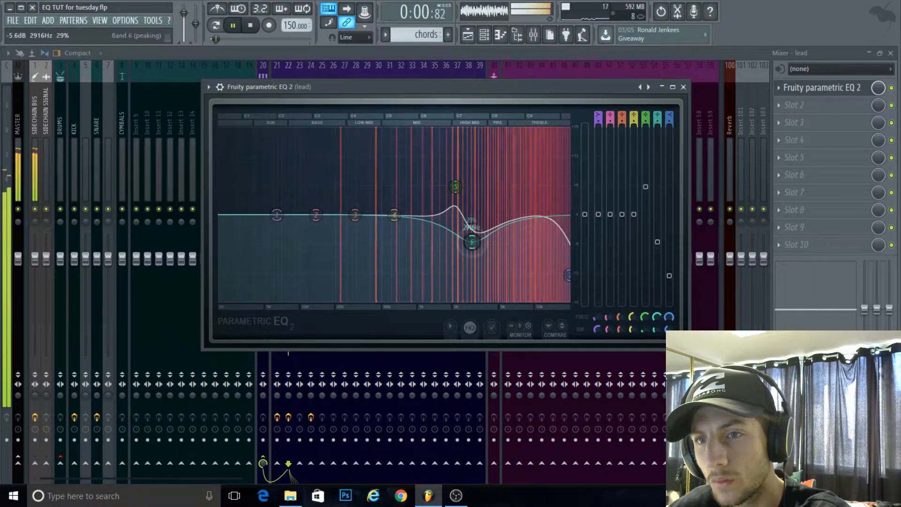
drag(472, 242, 502, 203)
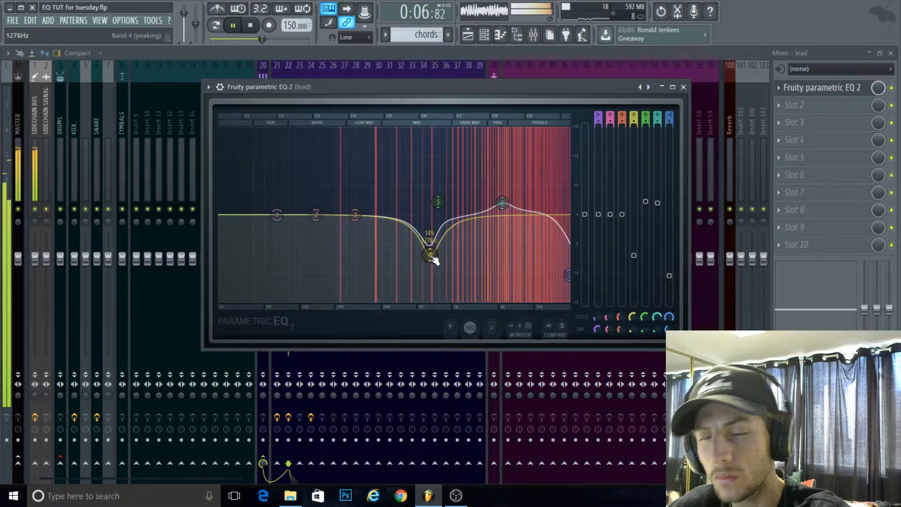
Narrow the band 4 cut near 1.2 kHz, lower the band 1 low shelf, and cut band 3 by 1.2 dB at 292 Hz
drag(430, 257, 425, 254)
scroll(425, 254, down, 3)
drag(277, 215, 264, 236)
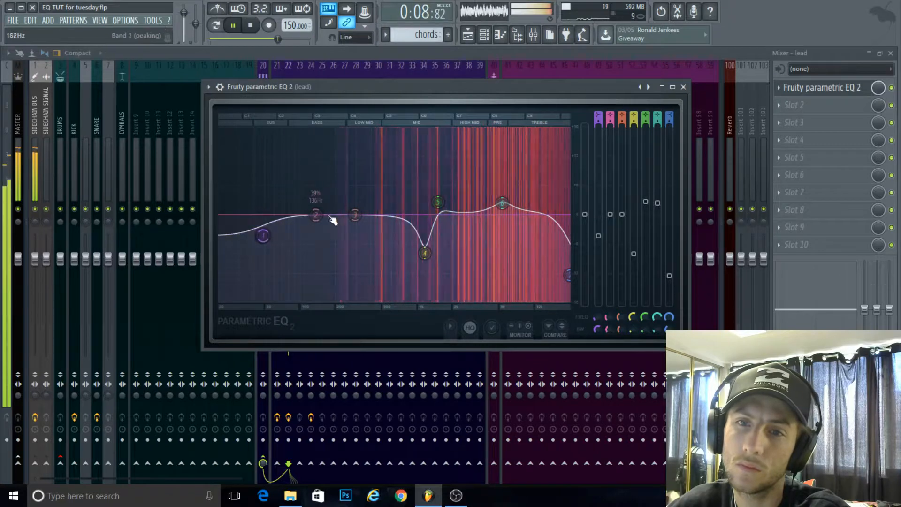
drag(354, 217, 355, 220)
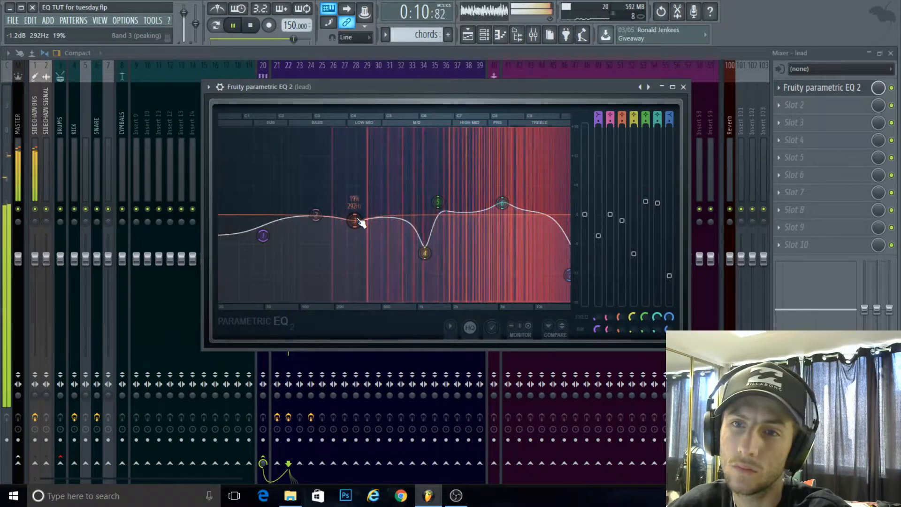
Turn band 1 into a steep high-pass filter, audition it, and lower its cutoff to the bottom of the frequency range
click(251, 27)
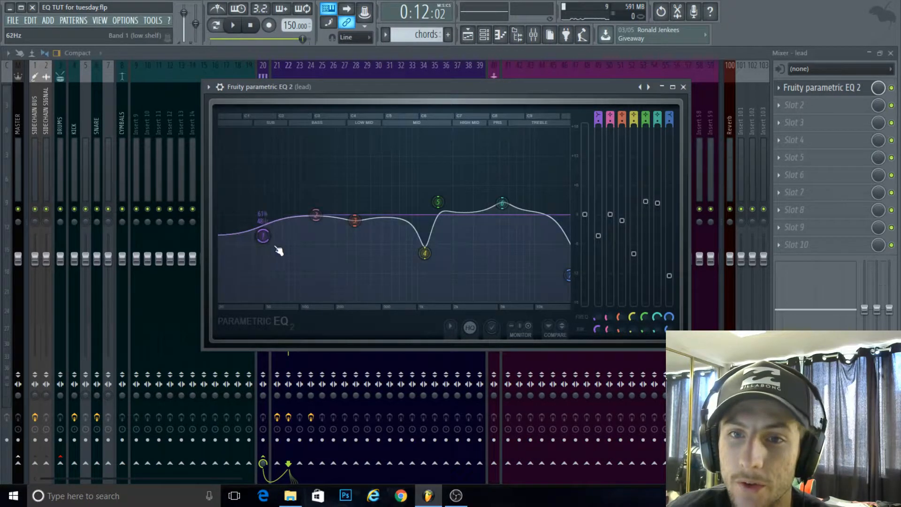
drag(264, 236, 318, 307)
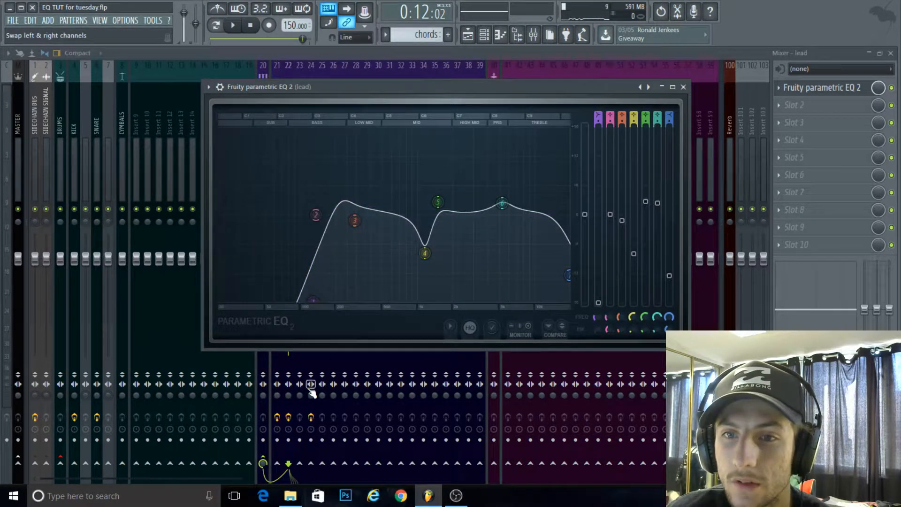
click(236, 26)
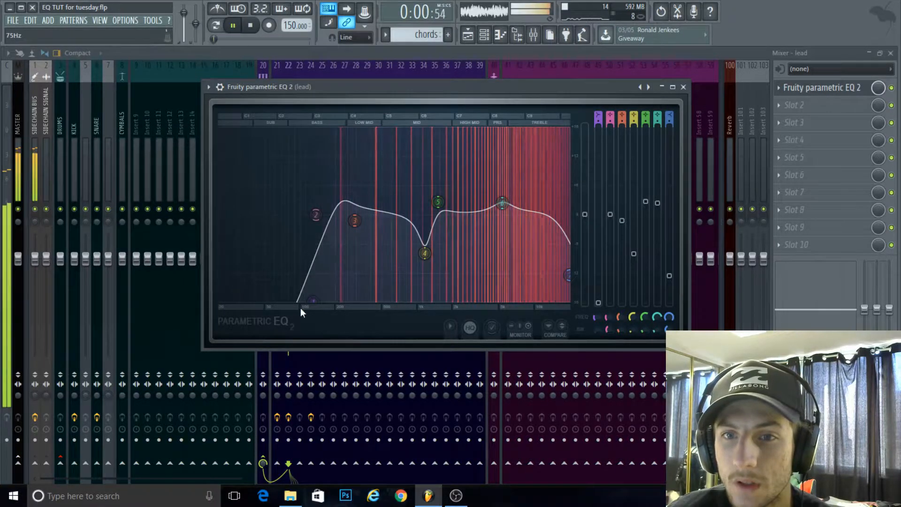
drag(300, 308, 221, 294)
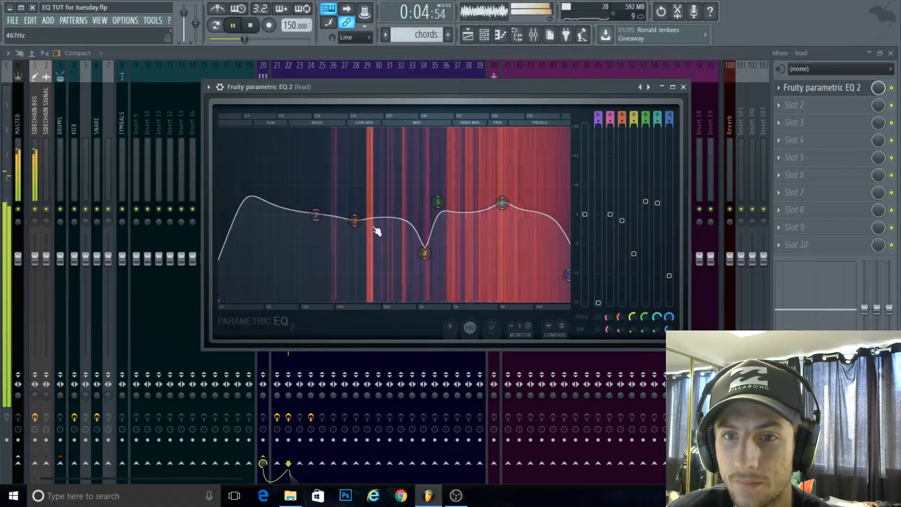
Cut band 2 slightly, boost band 3 near 462 Hz, move band 4 to -7.2 dB at 1393 Hz, and lower band 7 further
drag(314, 217, 313, 225)
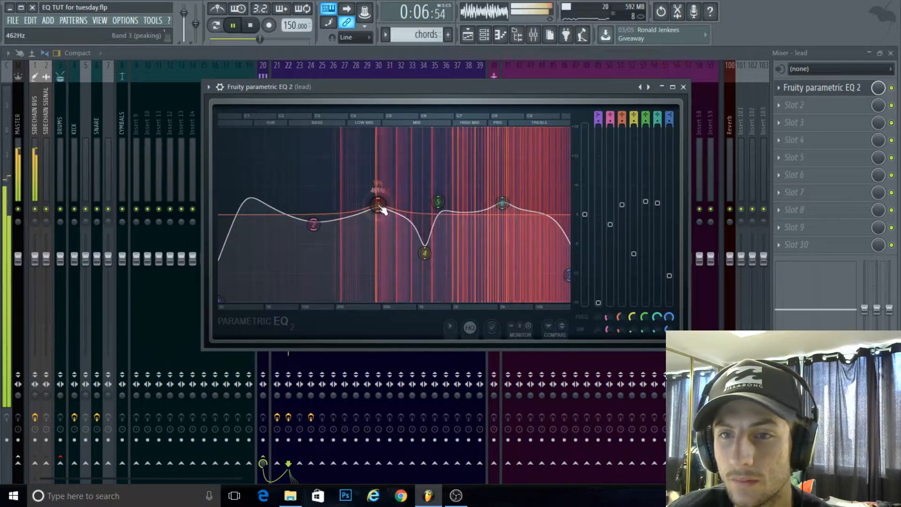
drag(425, 253, 438, 250)
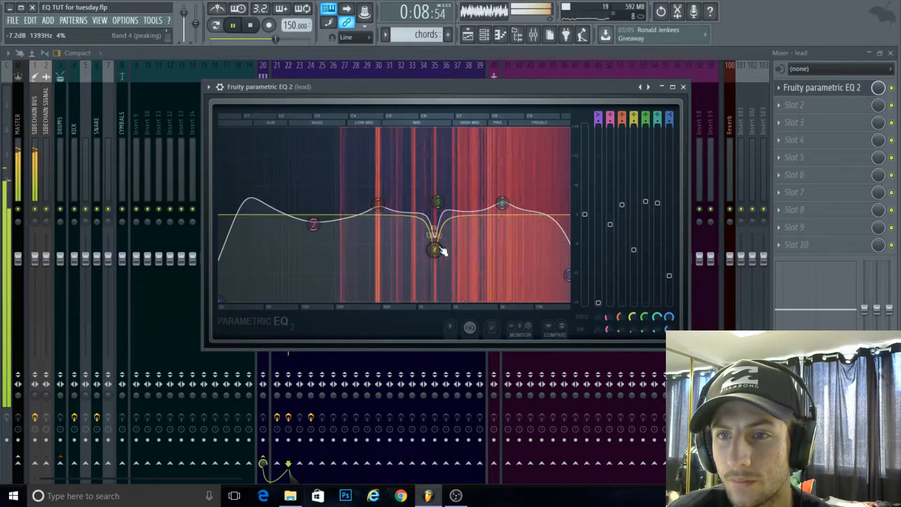
drag(565, 276, 565, 281)
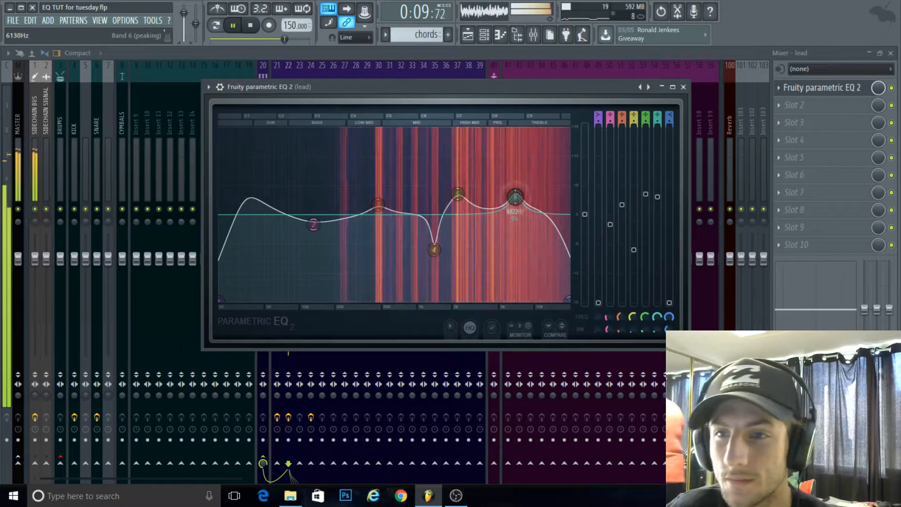
Shift the band 5 and band 6 boosts slightly higher in frequency on the lead EQ, and lower band 4's frequency
drag(518, 194, 508, 193)
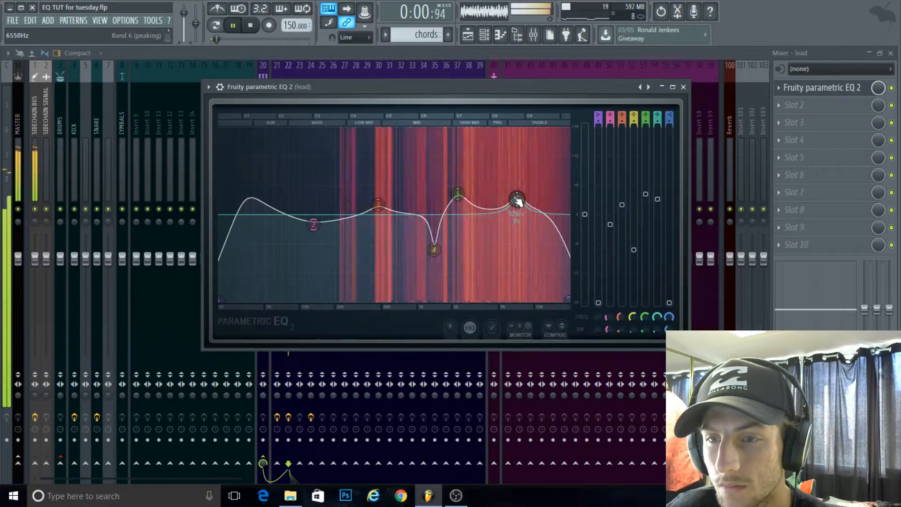
drag(458, 194, 527, 201)
drag(434, 249, 422, 252)
drag(528, 199, 524, 201)
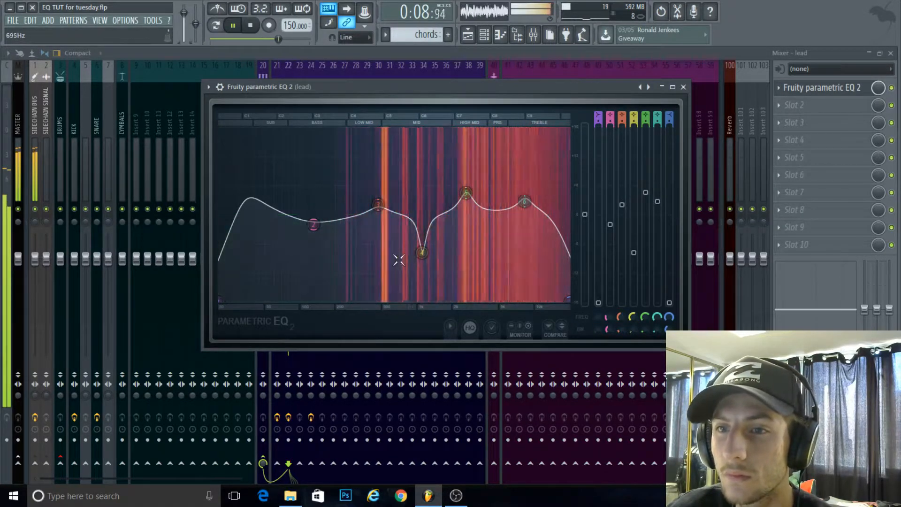
Raise the frequencies of band 4's cut and band 3's boost, stop playback, and set band 7 to -18 dB at 18445 Hz
drag(422, 252, 441, 245)
mouse_move(379, 205)
mouse_down()
mouse_move(400, 203)
mouse_move(392, 199)
mouse_up()
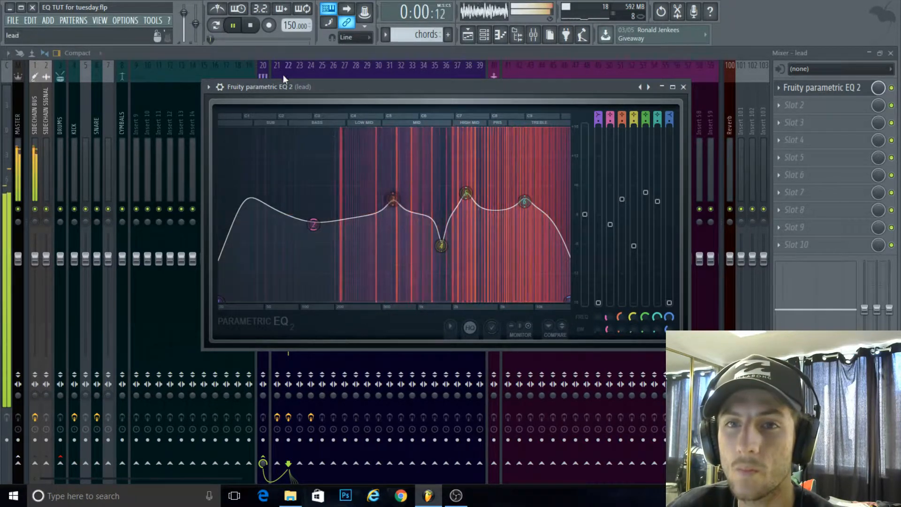
click(234, 26)
drag(552, 303, 566, 304)
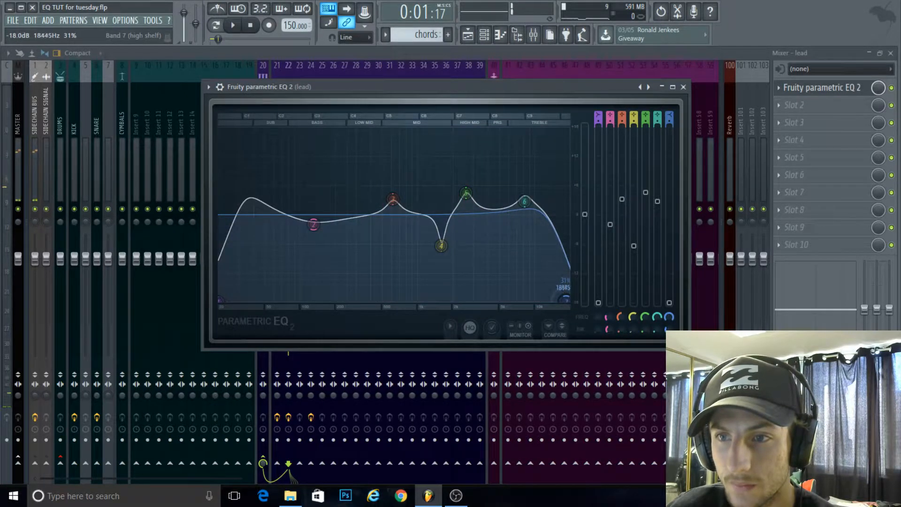
Close the mixer and lead EQ, open the arpy clip in the piano roll, and start playback
click(889, 53)
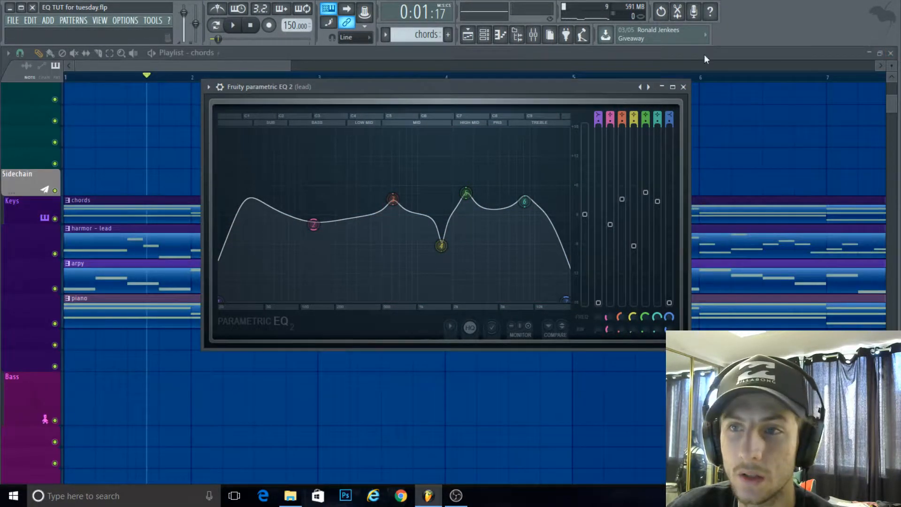
click(683, 87)
scroll(360, 318, down, 5)
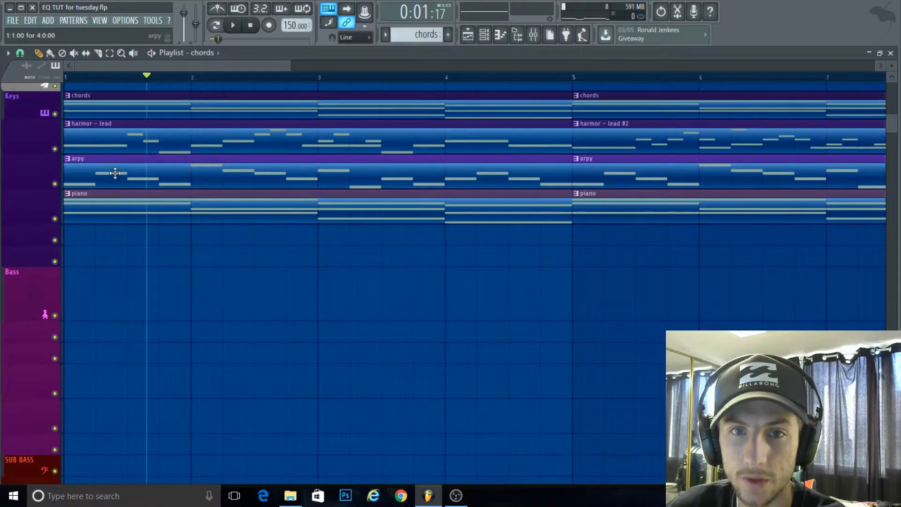
double_click(115, 173)
key(space)
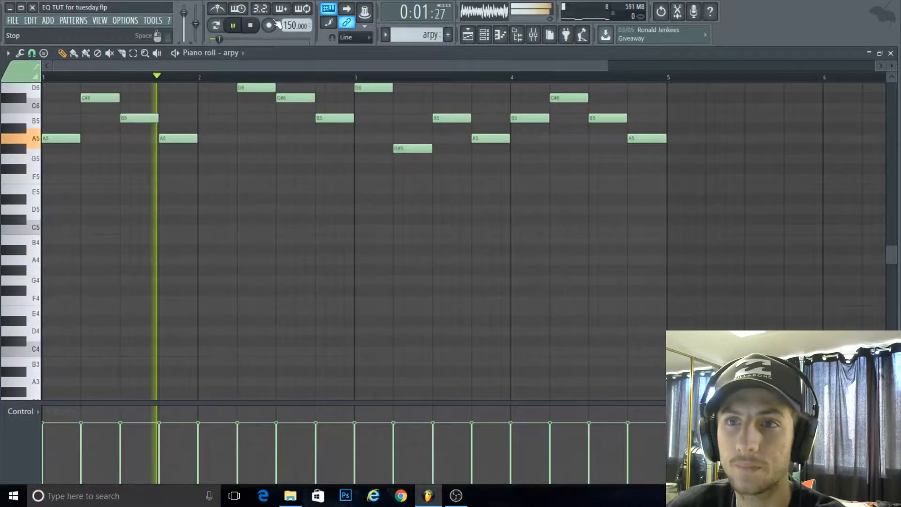
Add Fruity Parametric EQ 2 to the second effect slot of the arpy mixer track
click(533, 34)
click(310, 127)
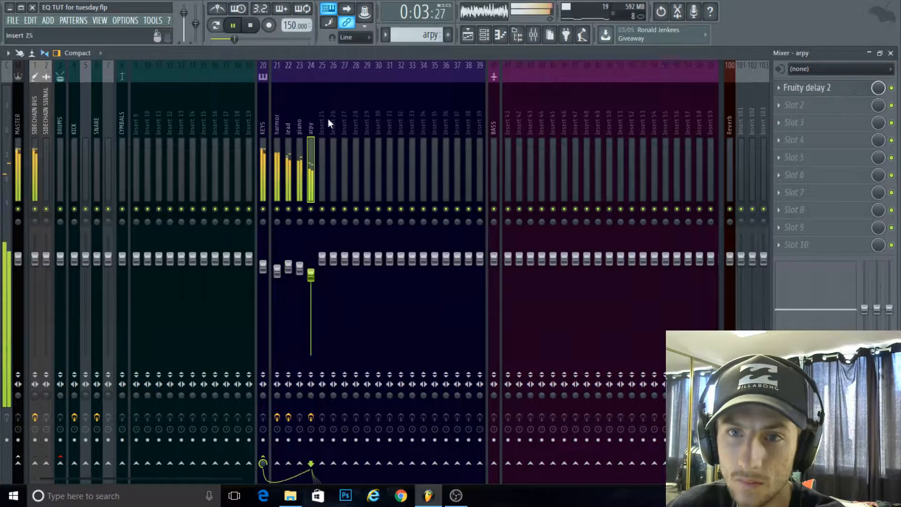
click(794, 105)
mouse_move(788, 120)
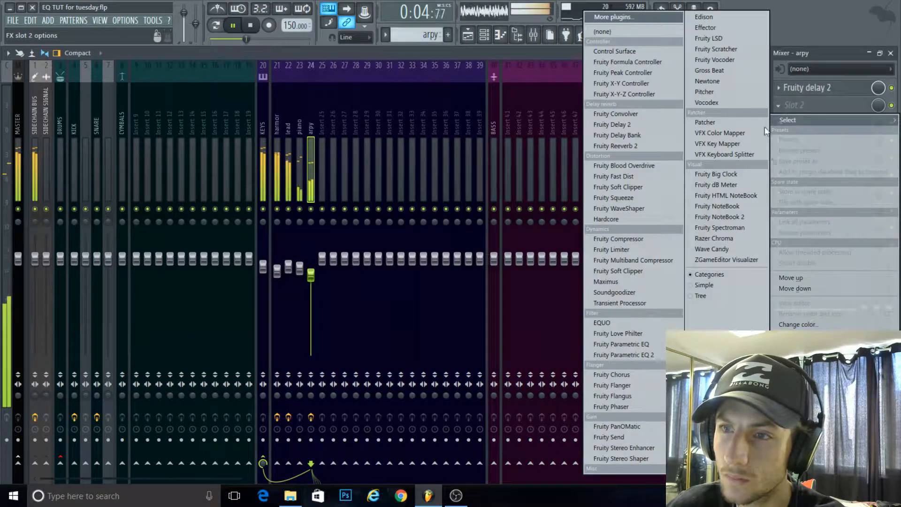
click(640, 356)
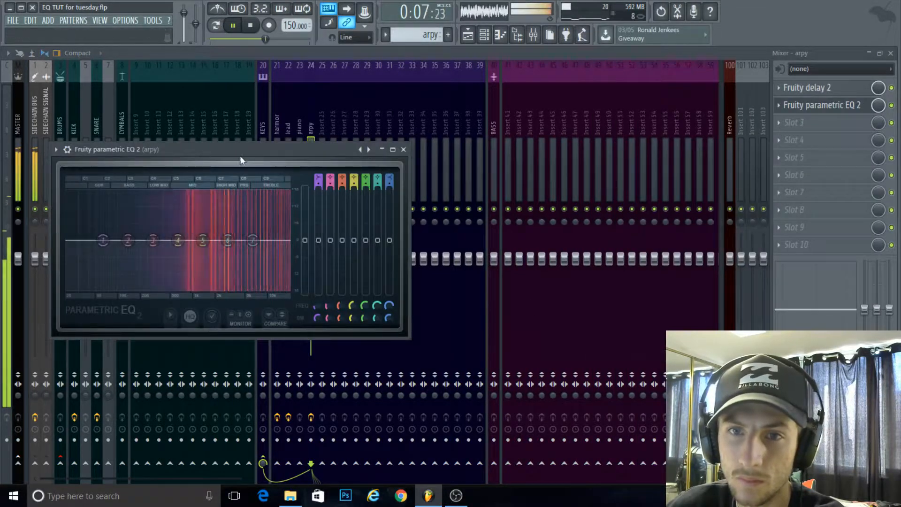
Reposition the arpy track's EQ window and enlarge it in width and height for finer band editing
drag(241, 151, 463, 146)
drag(247, 237, 172, 237)
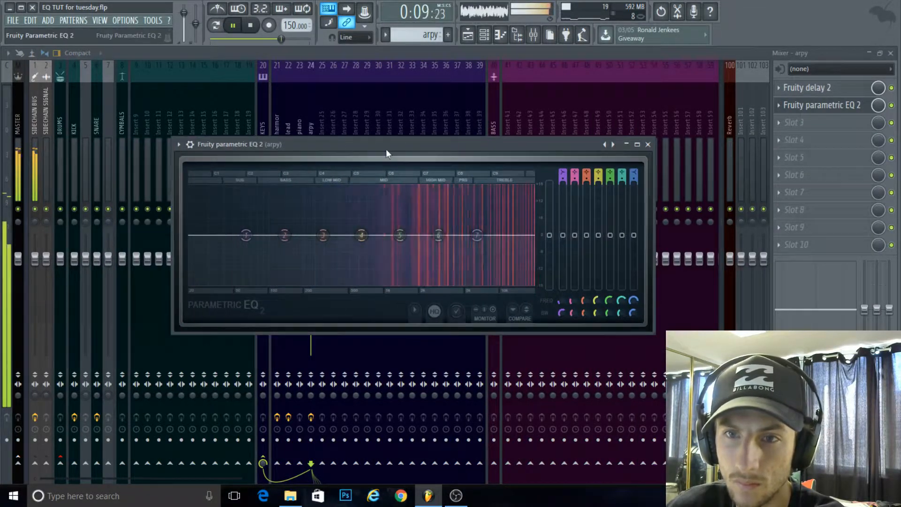
drag(388, 144, 380, 174)
click(379, 166)
click(391, 149)
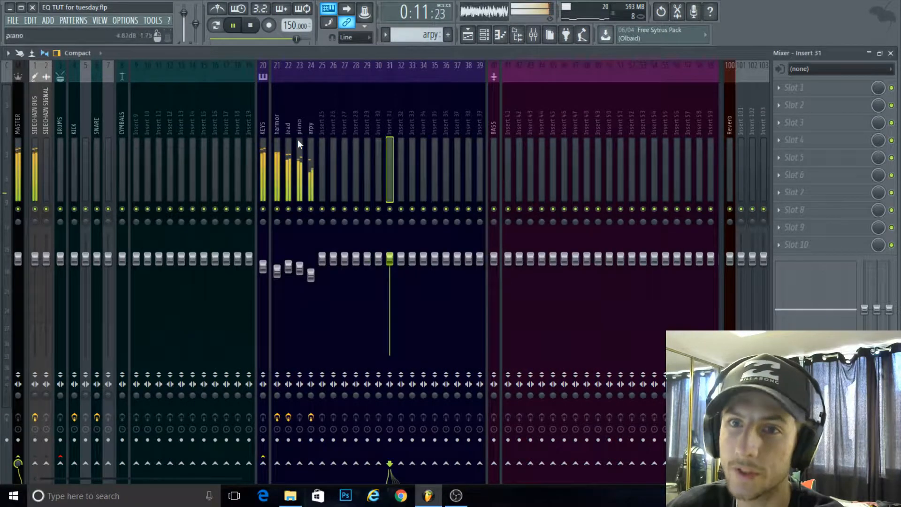
click(311, 140)
click(812, 105)
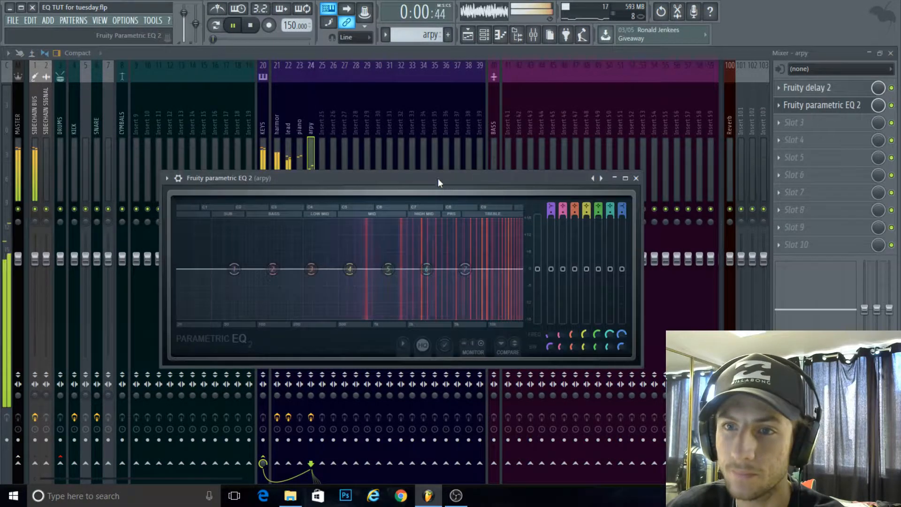
drag(435, 172, 434, 84)
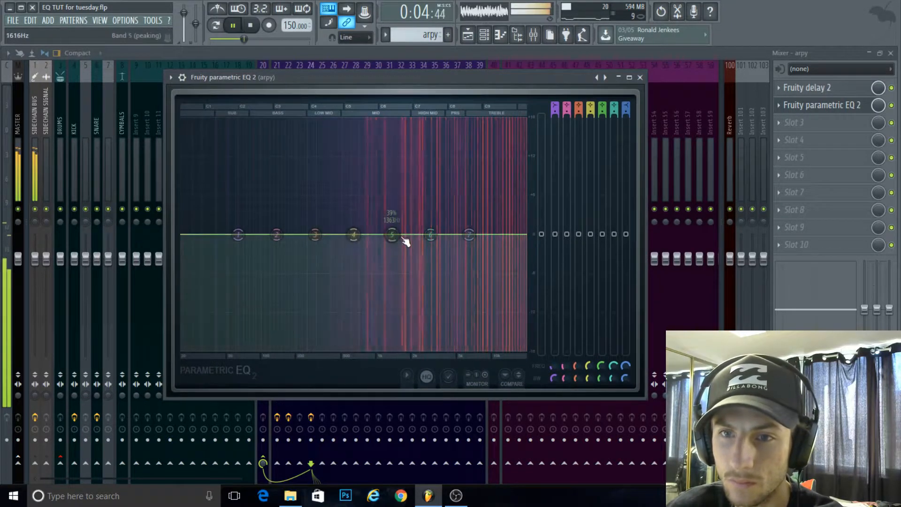
On the arpy EQ, boost band 5 in the high mids, raise the band 7 shelf, and cut band 6 near 7 kHz
drag(403, 239, 424, 196)
drag(469, 234, 508, 205)
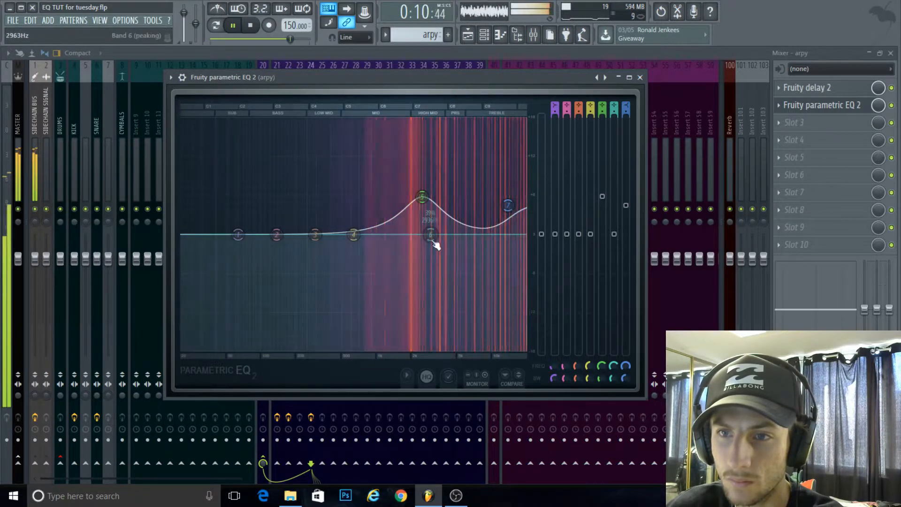
drag(434, 242, 474, 264)
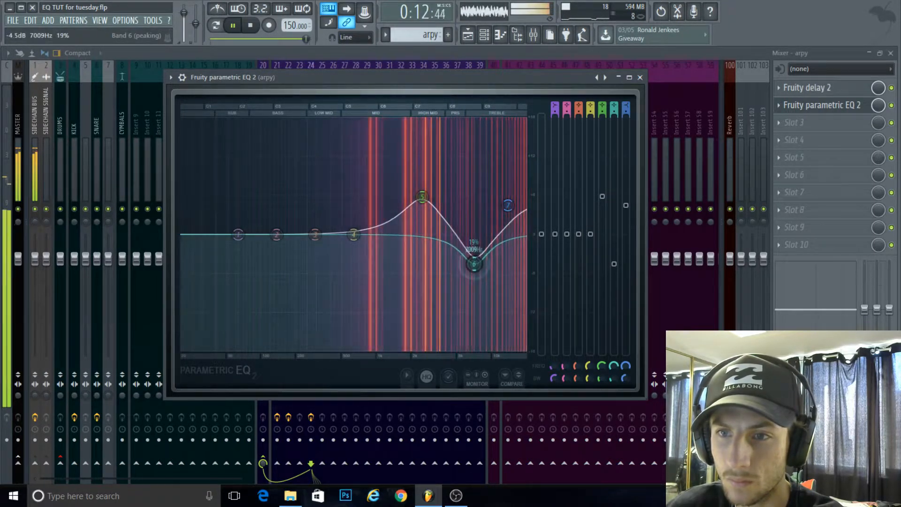
mouse_move(422, 196)
mouse_down()
mouse_move(404, 202)
mouse_move(411, 215)
mouse_move(406, 197)
mouse_move(411, 207)
mouse_up()
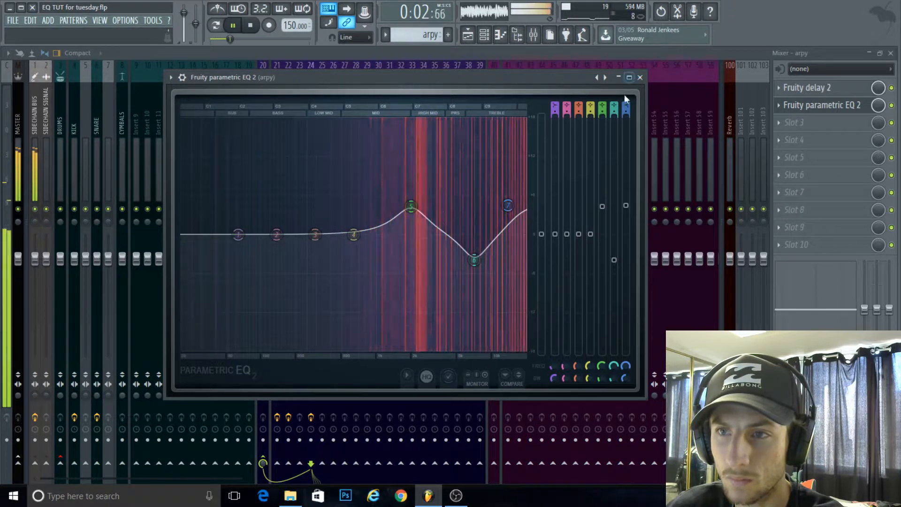
click(640, 77)
Lower the volume faders of the lead, harmor and arpy tracks slightly, and stop playback
click(288, 154)
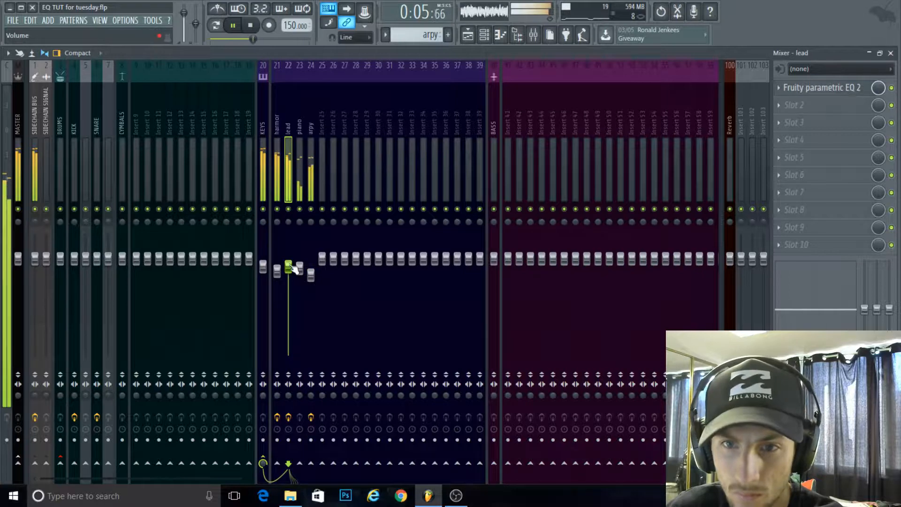
drag(277, 271, 277, 277)
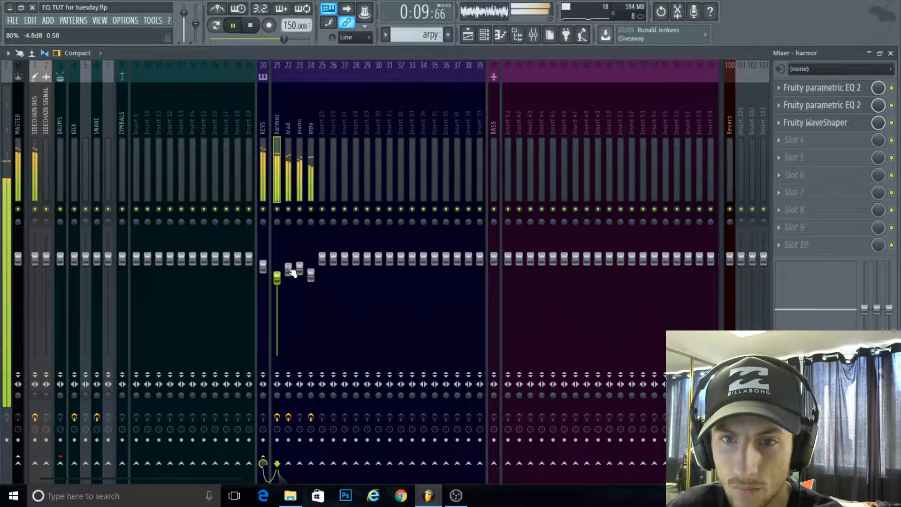
drag(311, 275, 311, 279)
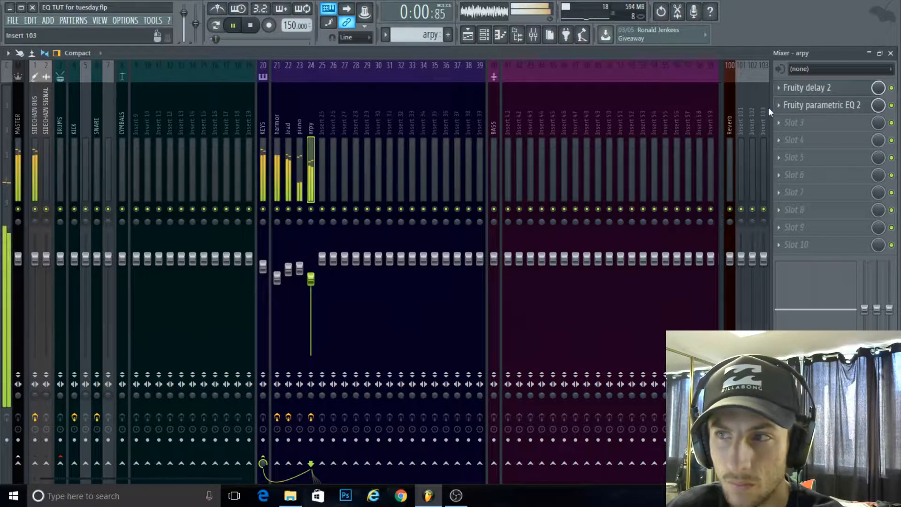
click(234, 26)
Close the mixer and the arpy piano roll, and open the piano clip from the playlist
click(486, 43)
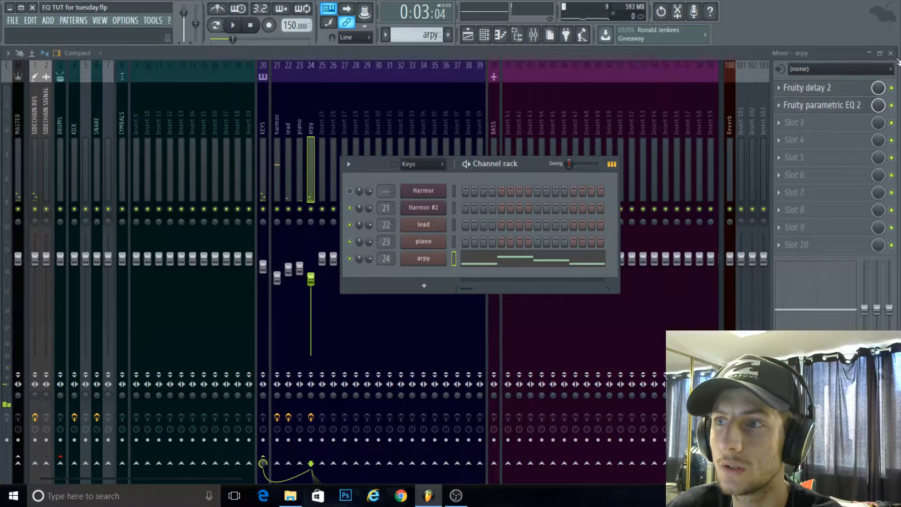
click(891, 53)
click(483, 35)
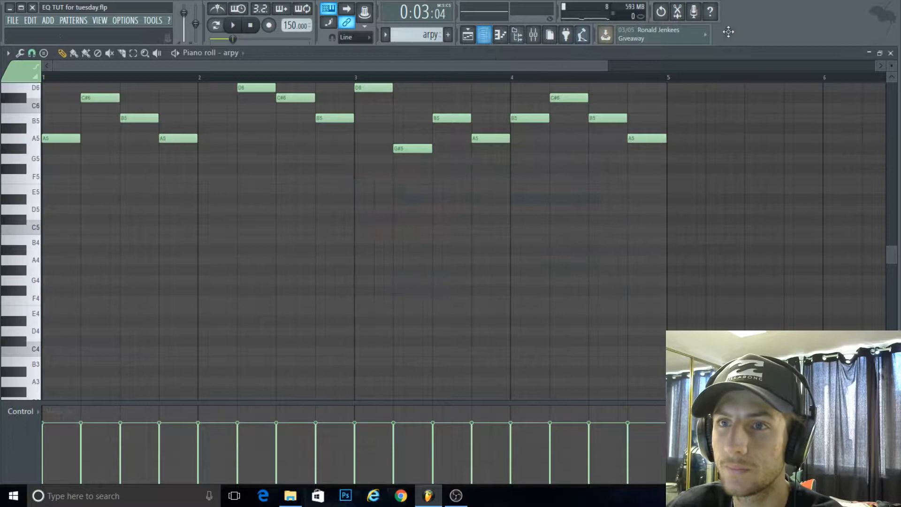
click(890, 53)
scroll(137, 215, down, 3)
double_click(137, 201)
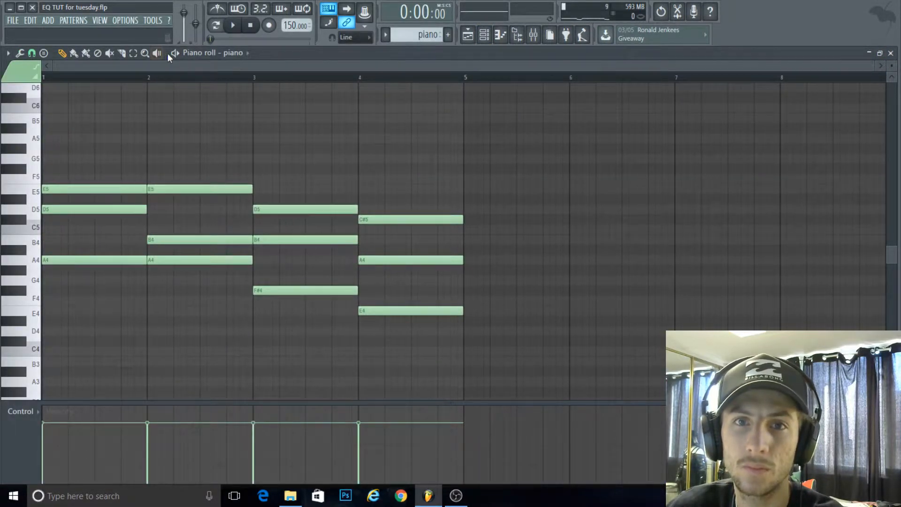
Audition the piano pattern on its own from the piano roll
click(175, 53)
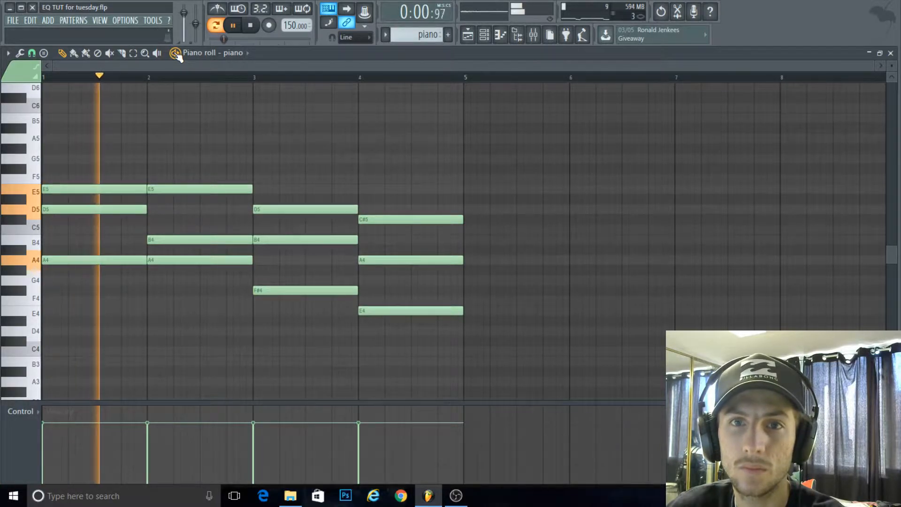
scroll(150, 80, up, 2)
key(space)
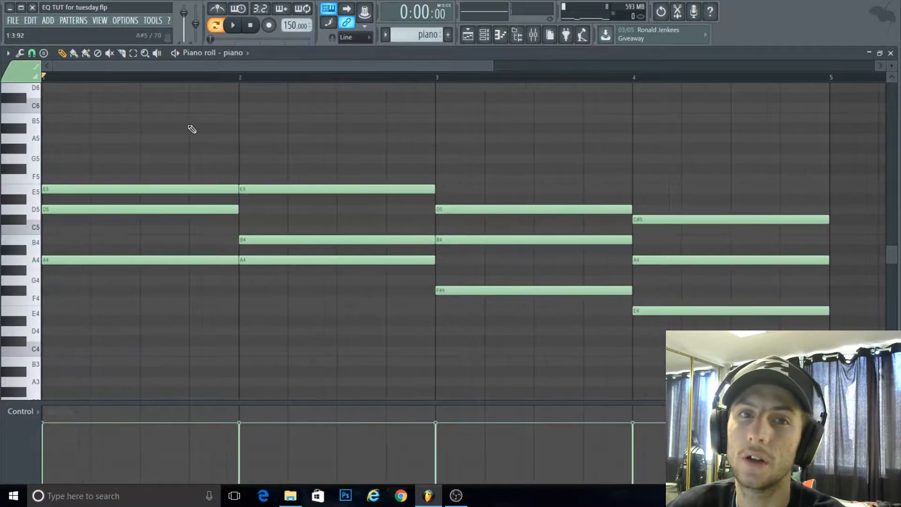
scroll(193, 130, down, 3)
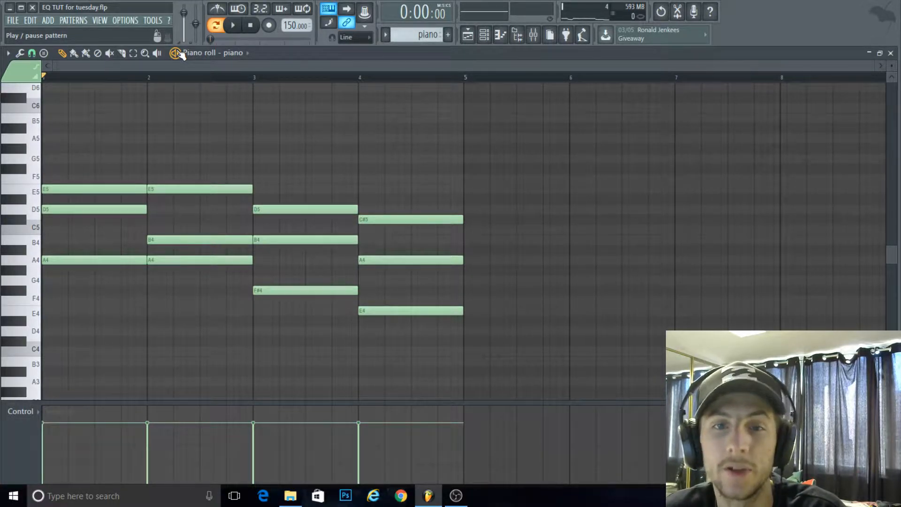
key(space)
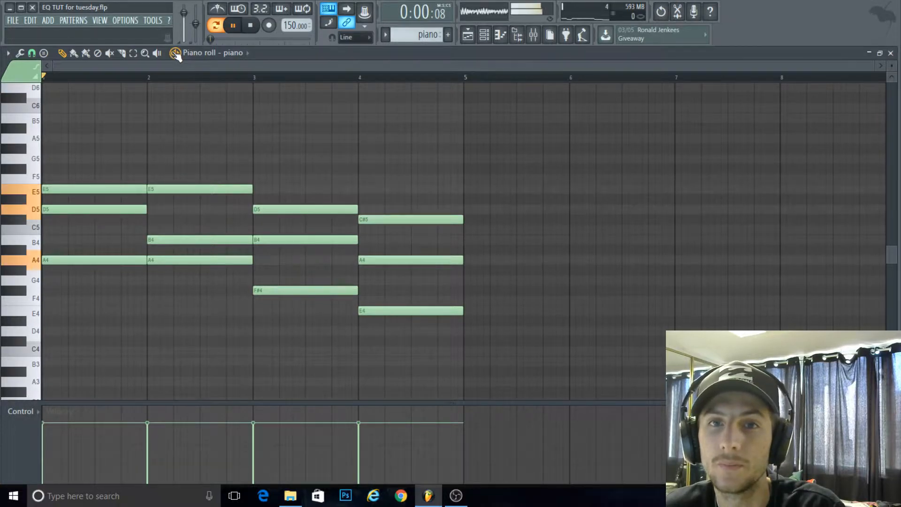
Add Fruity Parametric EQ 2 to the first effect slot of the piano mixer track
click(534, 35)
click(298, 130)
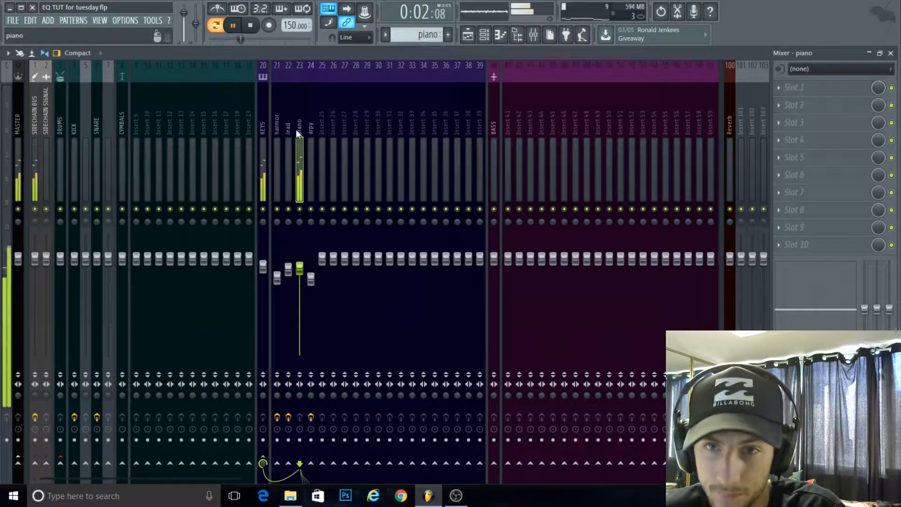
click(798, 88)
mouse_move(798, 102)
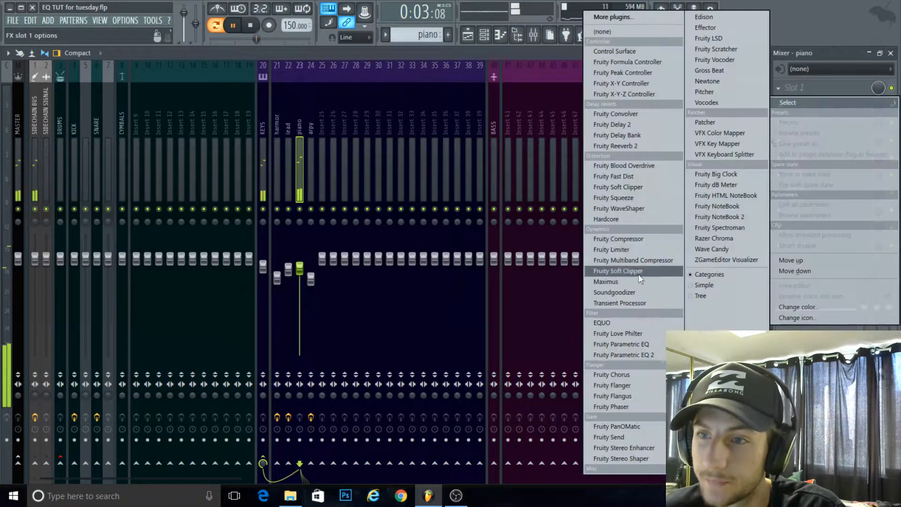
click(624, 354)
Move the piano track's EQ window to the middle of the mixer and enlarge it
drag(221, 109, 509, 155)
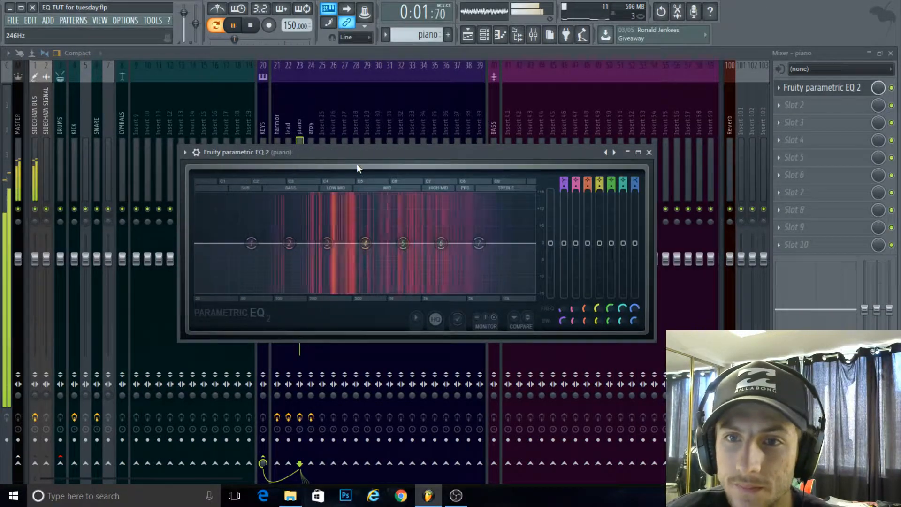
click(364, 142)
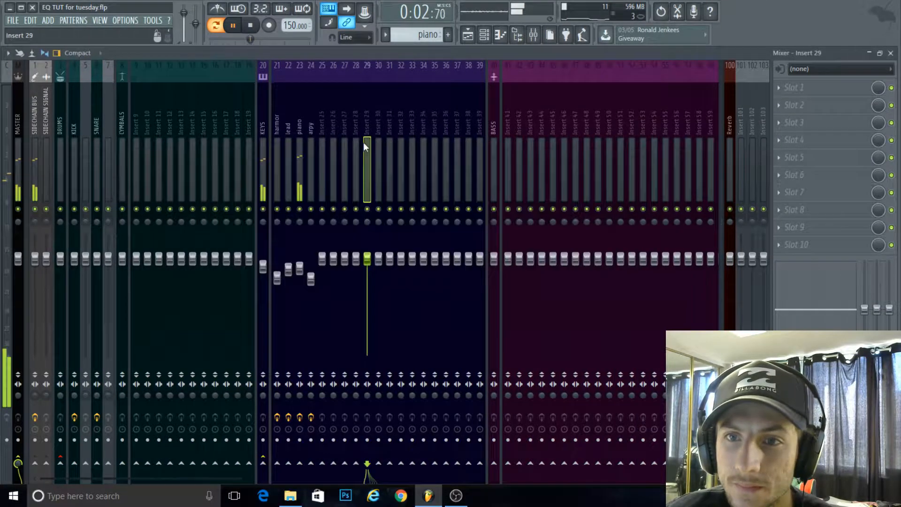
click(300, 133)
click(800, 88)
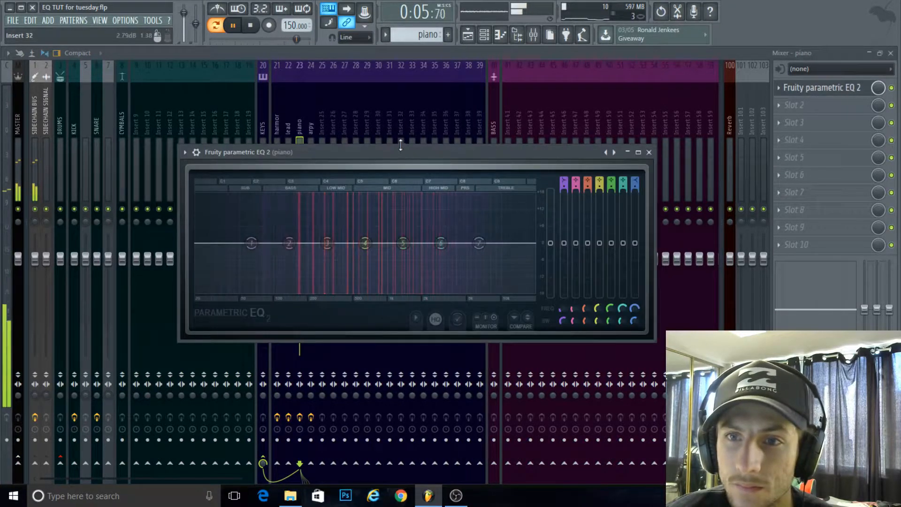
drag(388, 146, 387, 52)
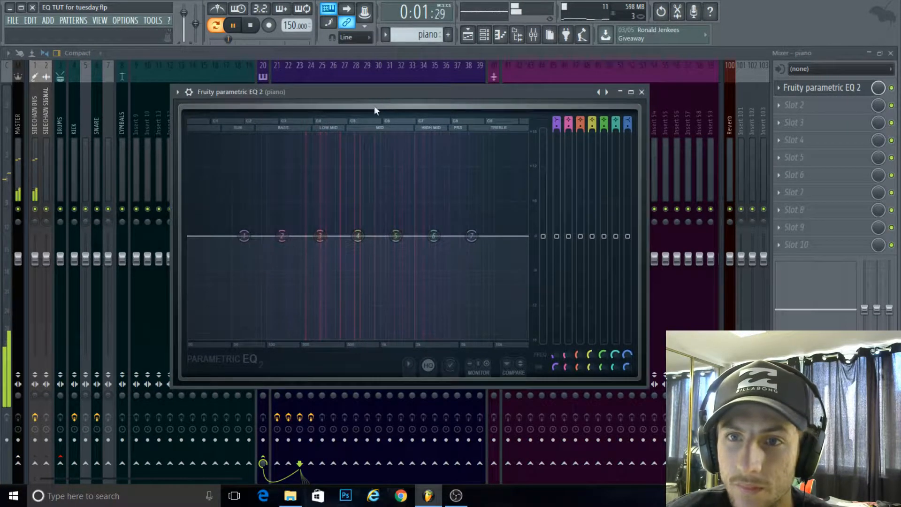
Stop playback and move the piano EQ's band 1 to the lowest frequency with a slight cut
click(233, 25)
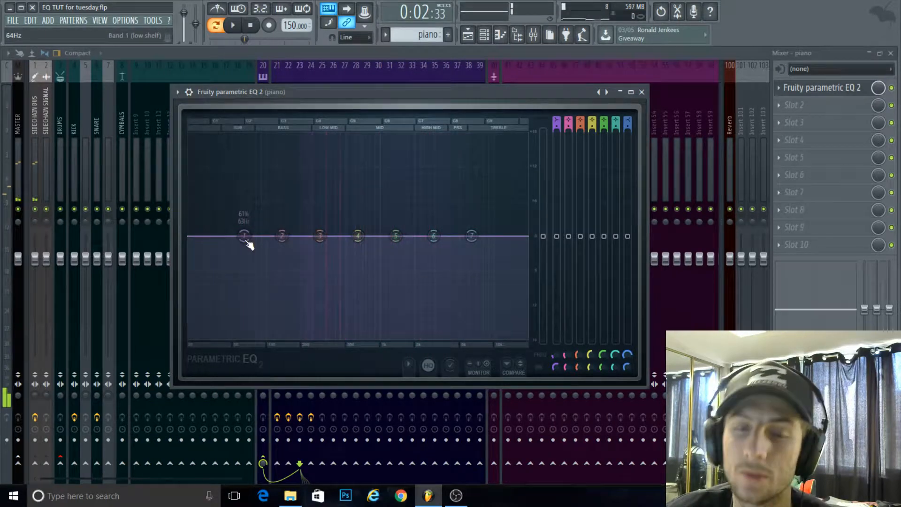
drag(246, 242, 189, 246)
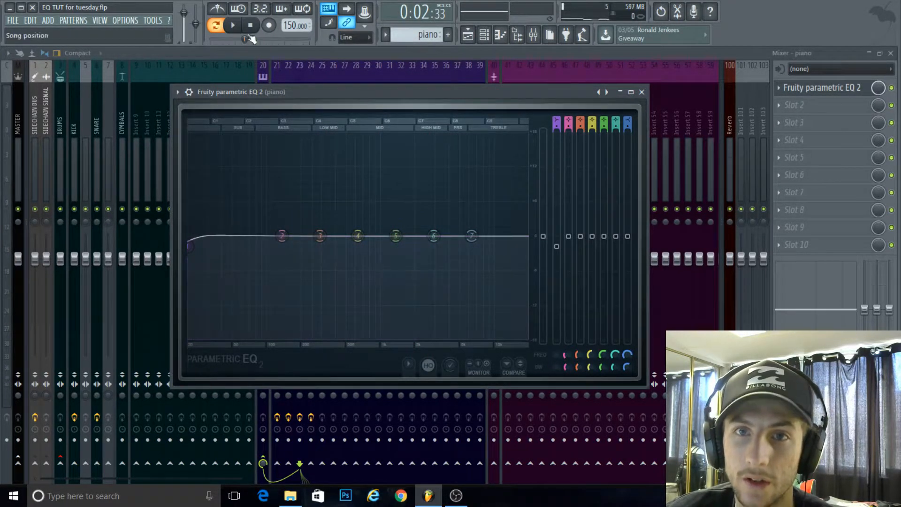
Play the piano and turn the EQ's band 1 into a steep low cut at about 100 Hz
key(space)
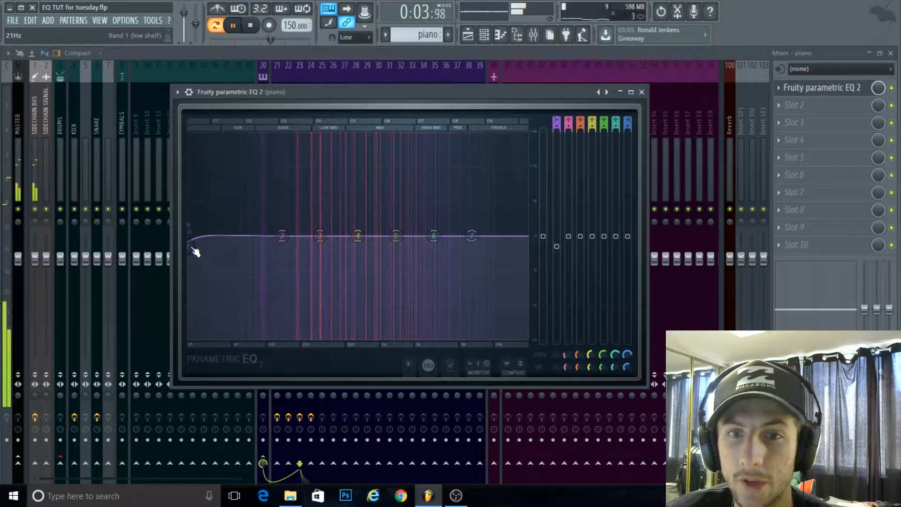
mouse_move(189, 239)
mouse_down()
mouse_move(237, 331)
mouse_move(285, 337)
mouse_move(221, 316)
mouse_move(189, 233)
mouse_up()
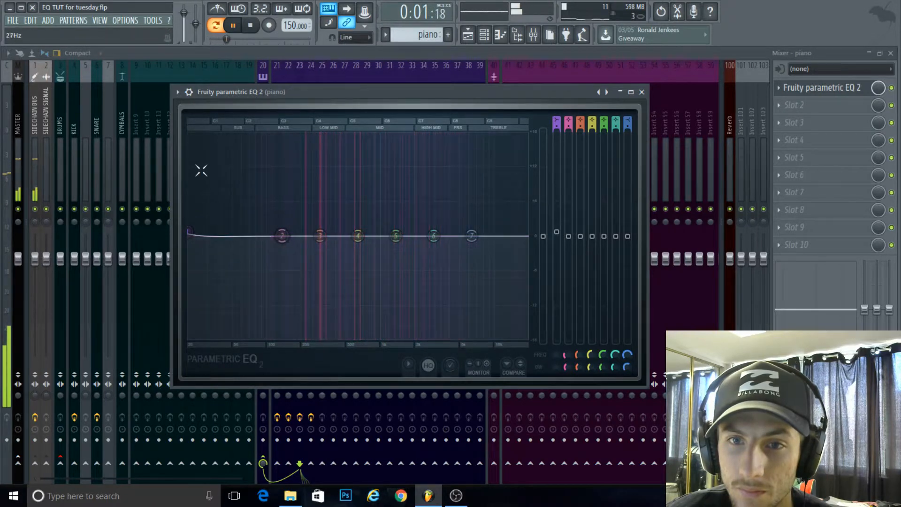
drag(190, 232, 228, 336)
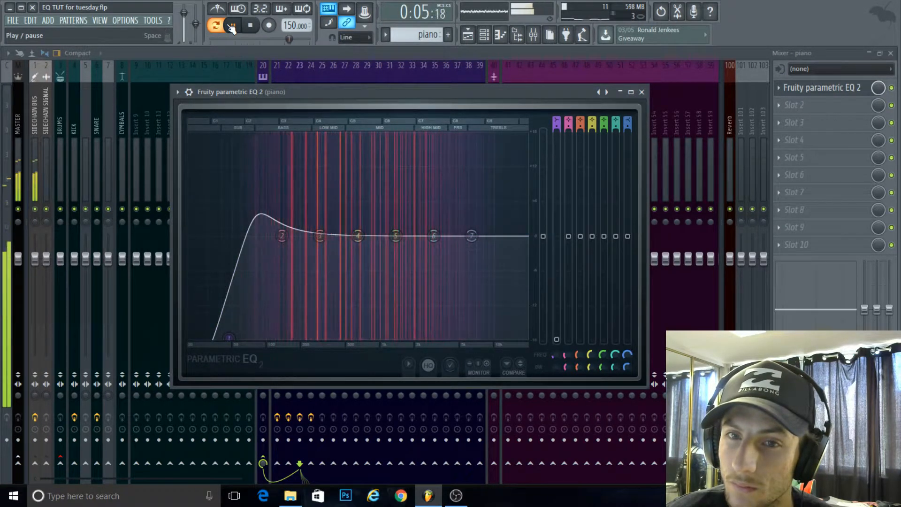
click(231, 27)
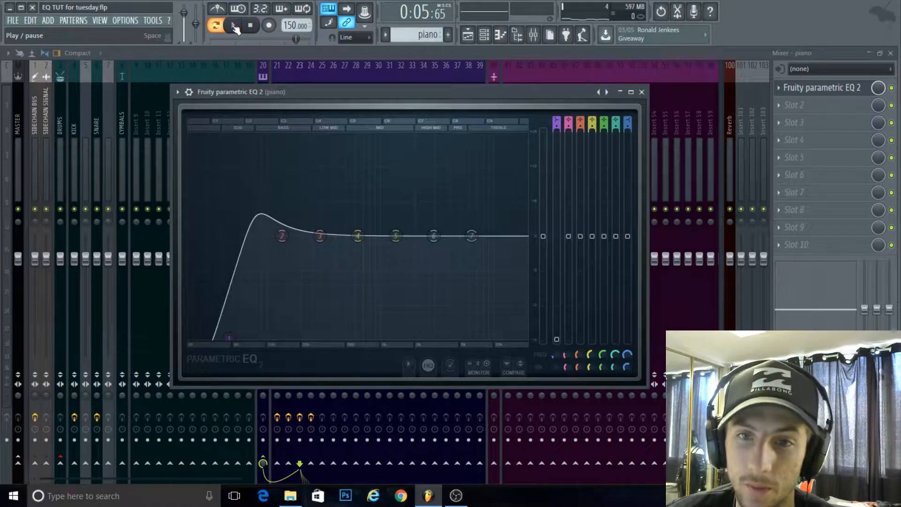
click(233, 28)
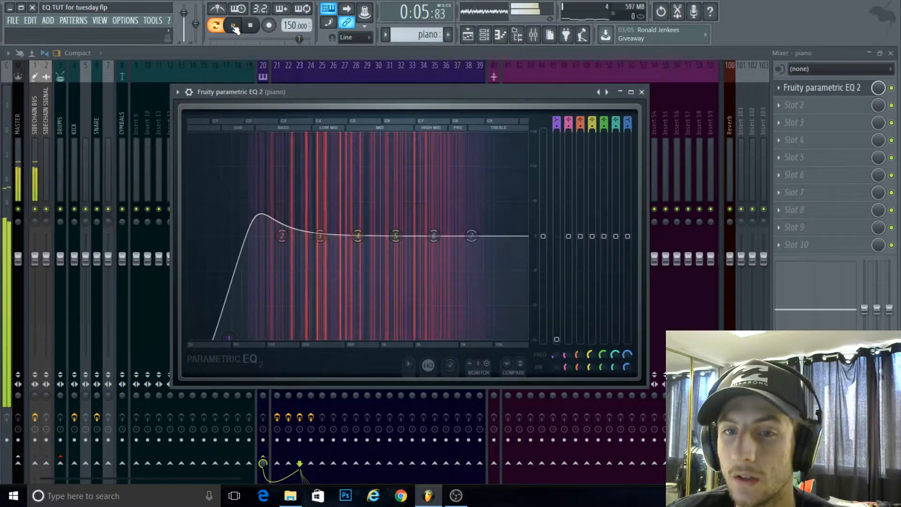
drag(228, 337, 266, 338)
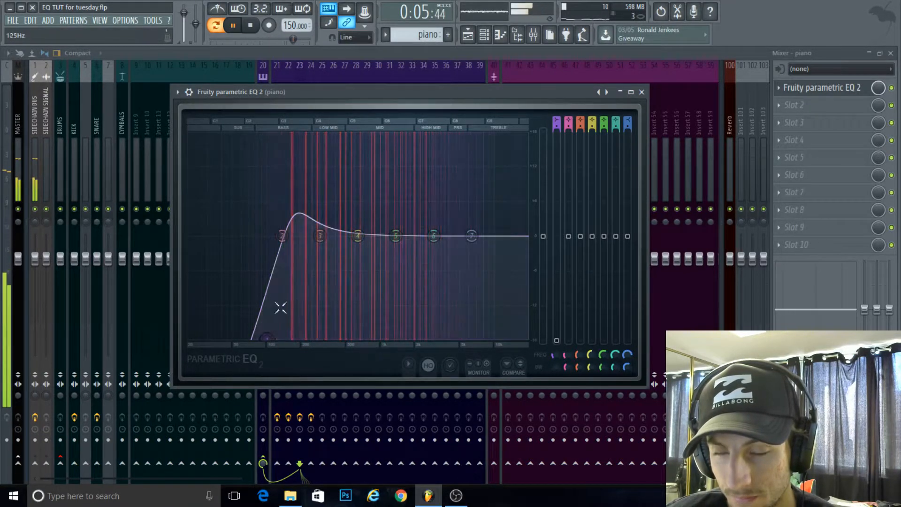
Shape the piano EQ by dipping bands 3 and 6, boosting bands 4 and 5, and making band 7 a steep high cut at 20000 Hz
drag(321, 236, 332, 264)
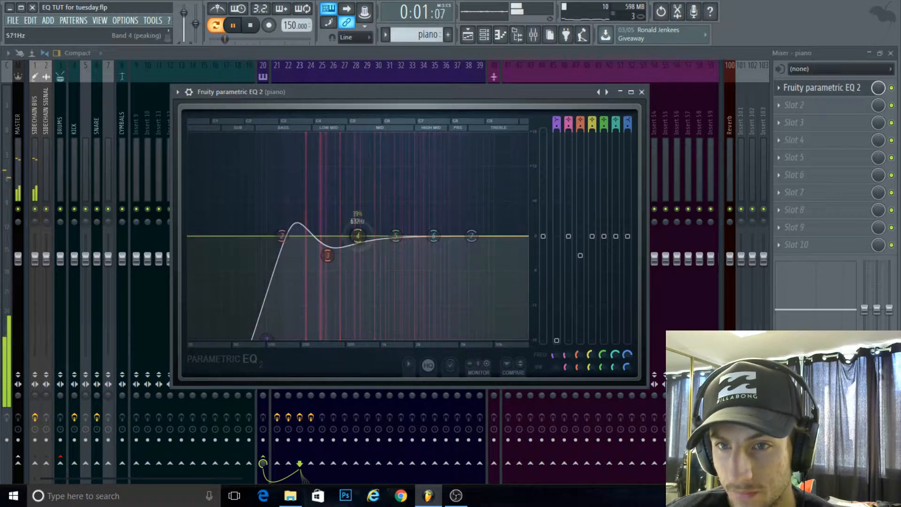
drag(399, 196, 368, 212)
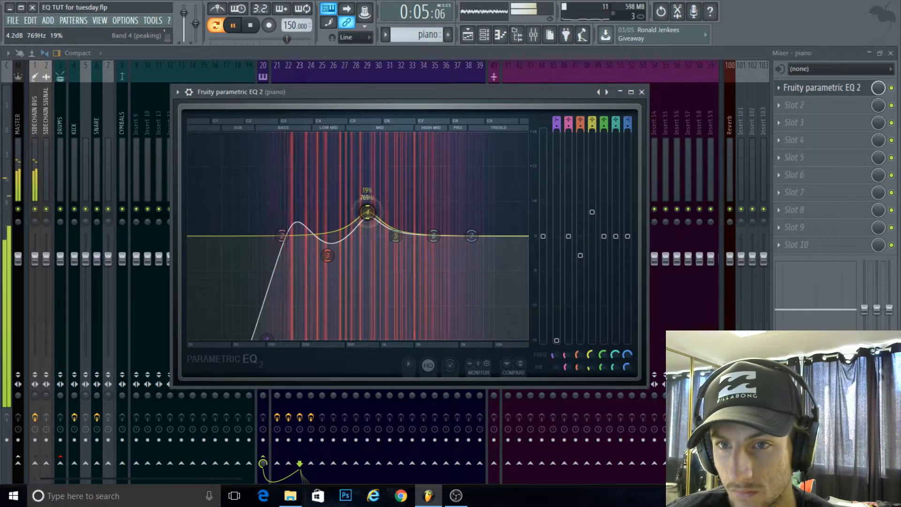
drag(435, 236, 525, 336)
scroll(472, 236, down, 5)
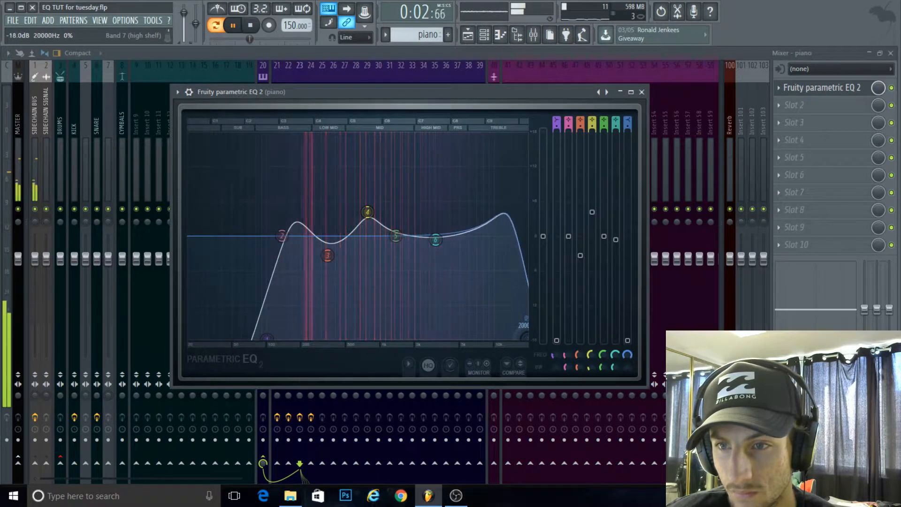
drag(436, 239, 457, 256)
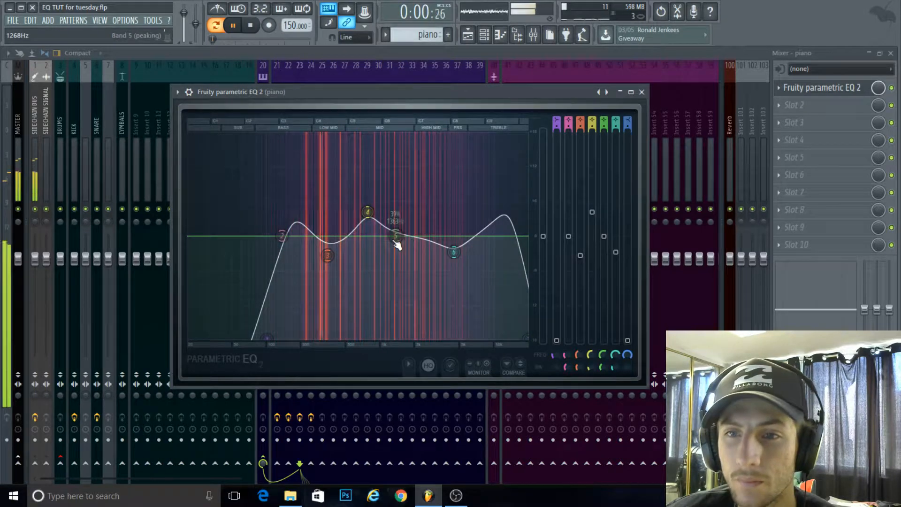
drag(397, 238, 428, 225)
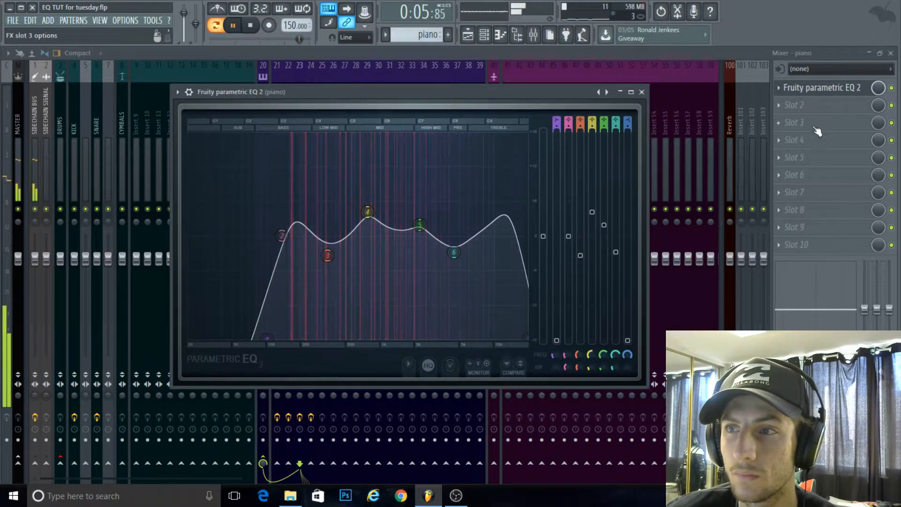
Load Fruity Parametric EQ 2 in the piano track's second effect slot, replacing the Fruity Parametric EQ chosen first
click(780, 106)
click(644, 353)
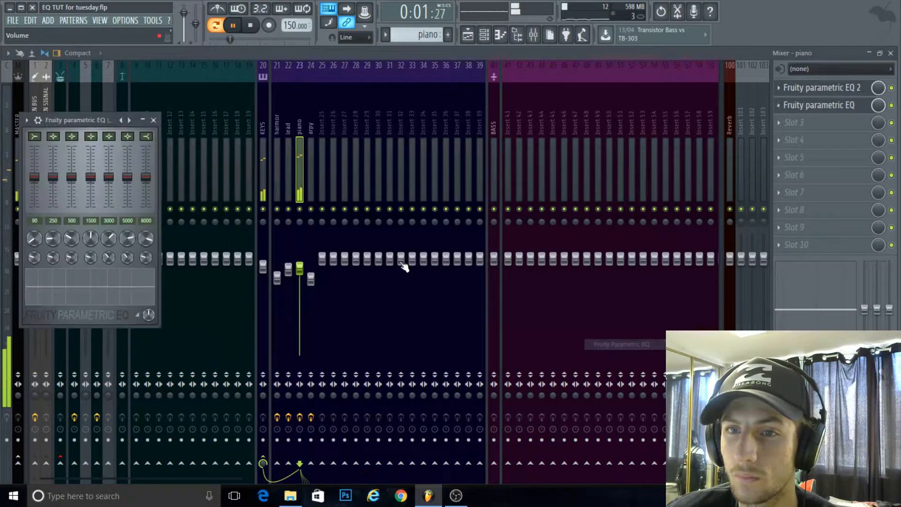
click(781, 106)
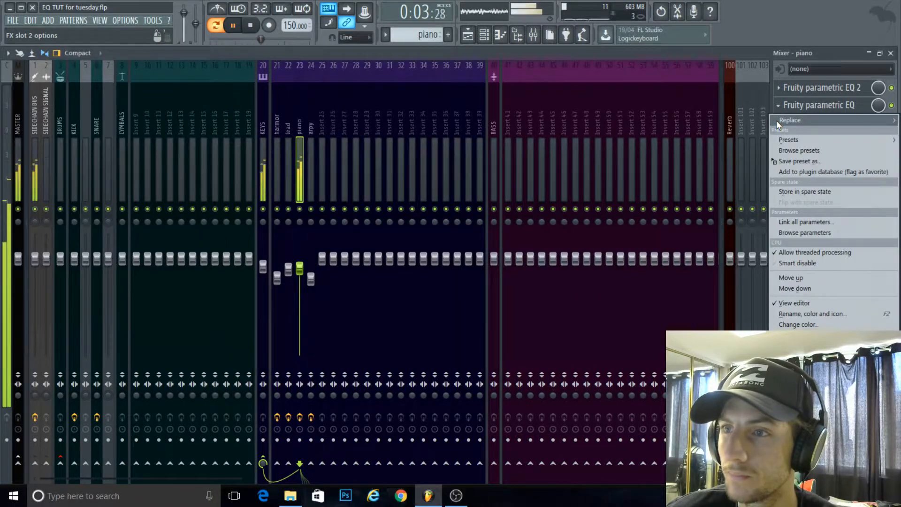
mouse_move(798, 112)
click(644, 354)
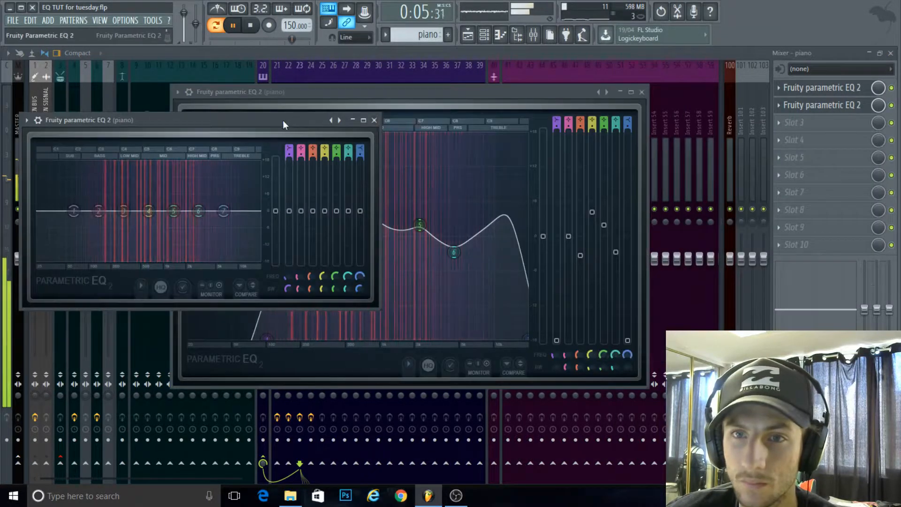
Arrange the two piano EQ windows side by side and enlarge the second one
drag(283, 120, 743, 183)
drag(406, 91, 272, 63)
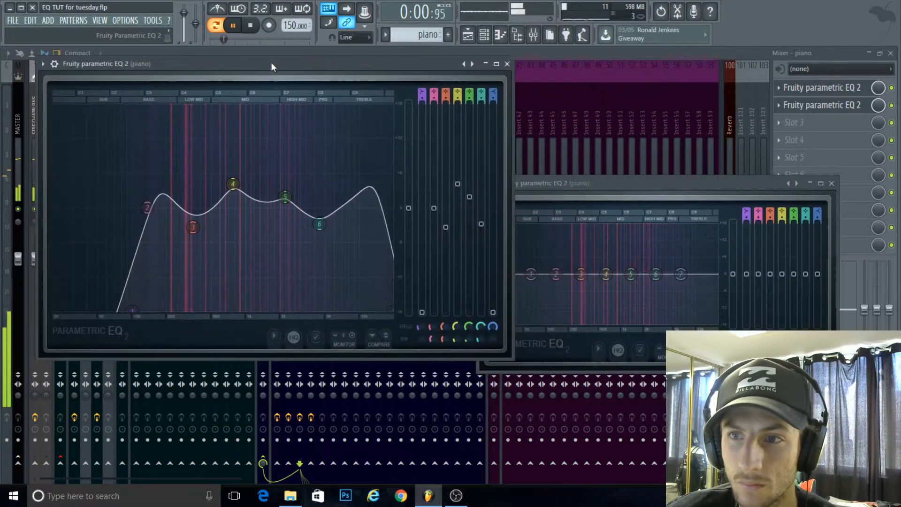
drag(654, 183, 646, 83)
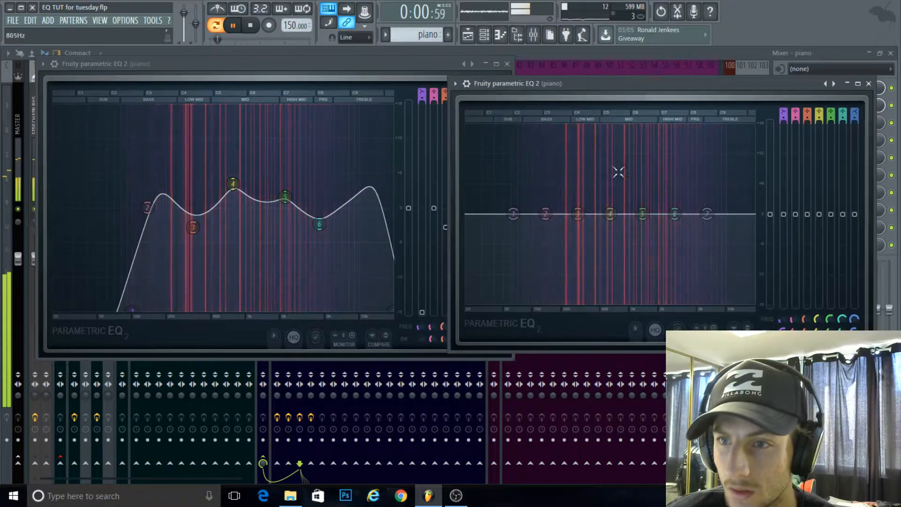
Narrow band 4 in the second piano EQ and use it as a deep notch at about 720 Hz
mouse_move(609, 214)
mouse_down()
mouse_move(619, 234)
mouse_move(610, 304)
mouse_move(628, 311)
mouse_move(609, 305)
mouse_move(612, 198)
mouse_move(614, 213)
mouse_up()
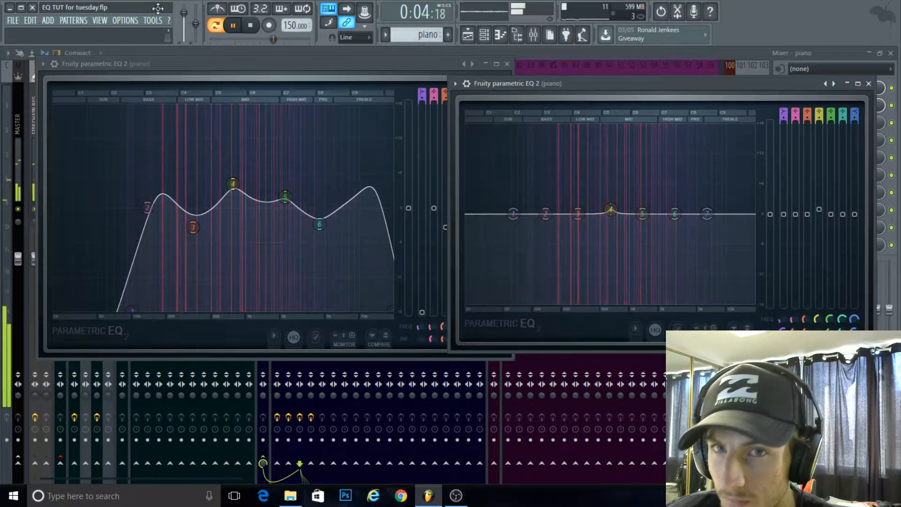
click(235, 26)
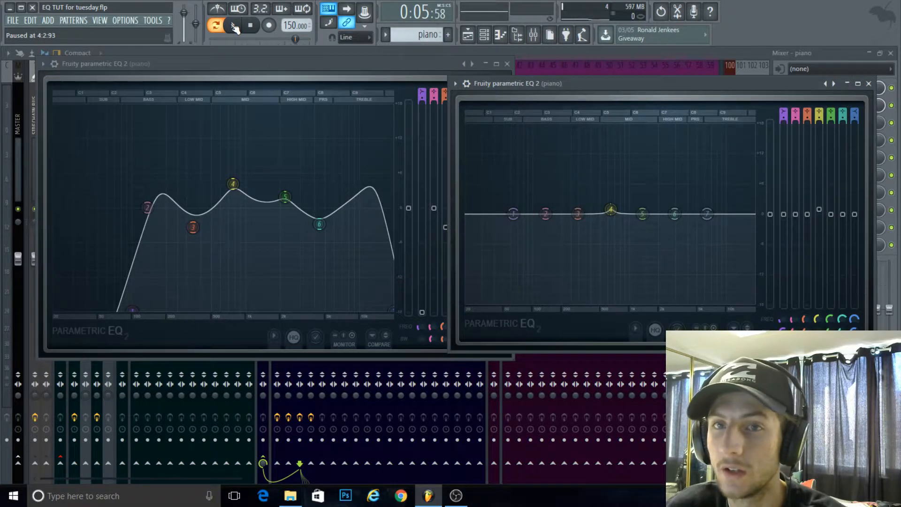
click(233, 25)
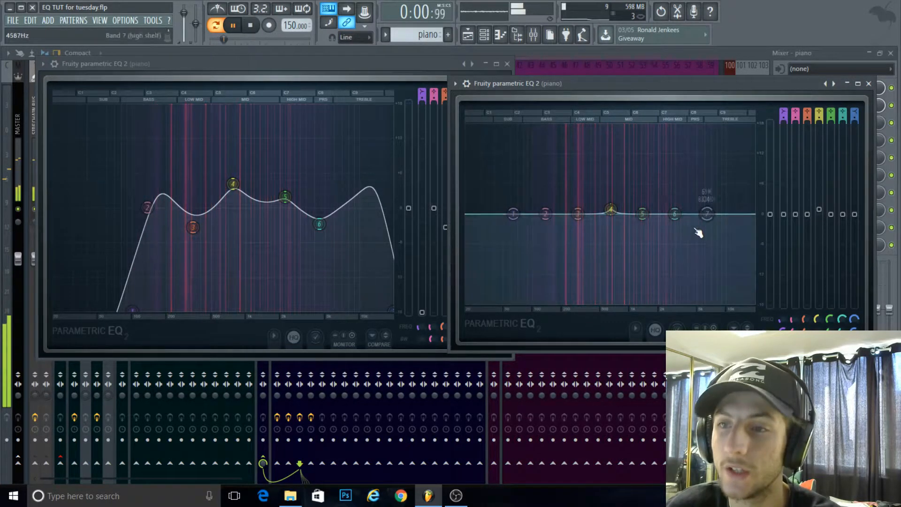
drag(610, 209, 618, 288)
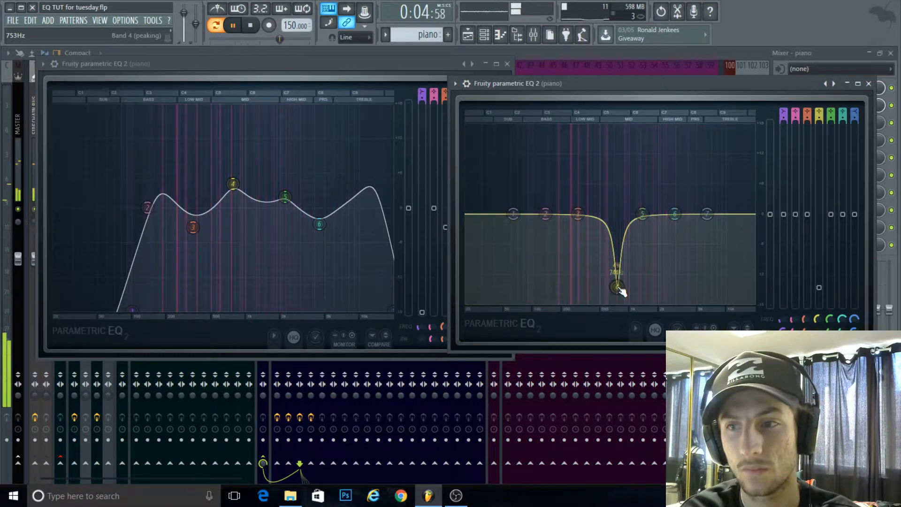
drag(616, 288, 615, 290)
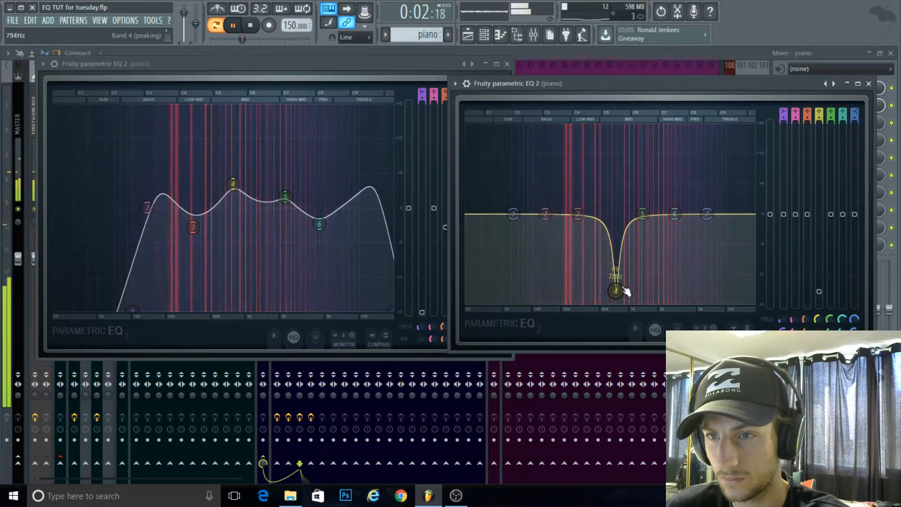
Dip band 6 near 3400 Hz and lower band 7 slightly in the second EQ, and close both EQ windows
drag(674, 214, 684, 234)
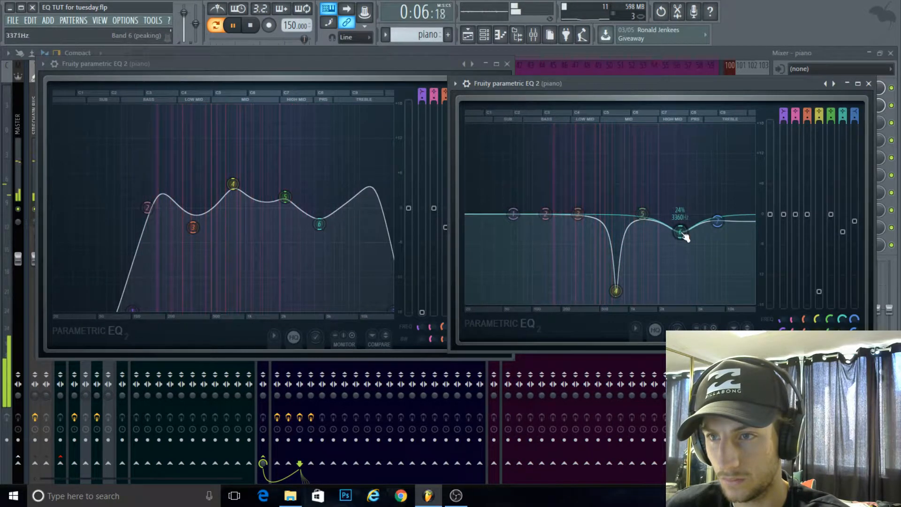
scroll(688, 234, down, 1)
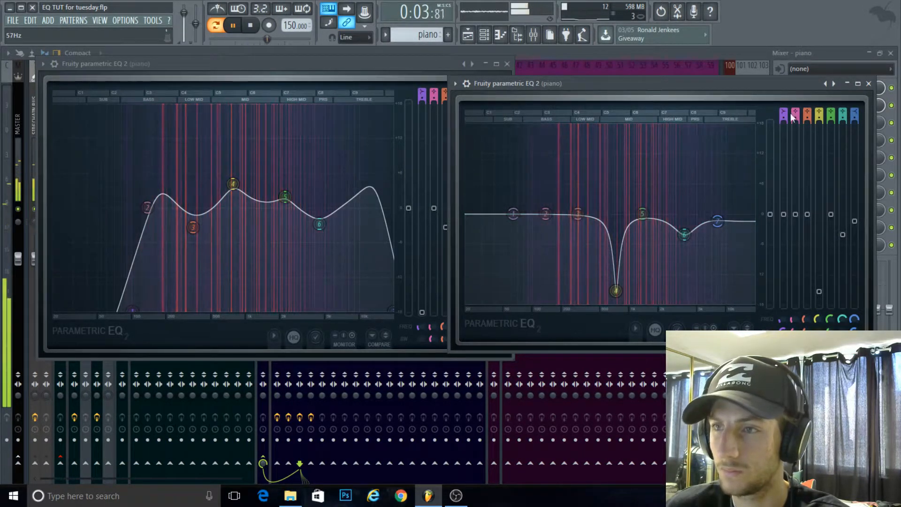
click(869, 84)
click(507, 63)
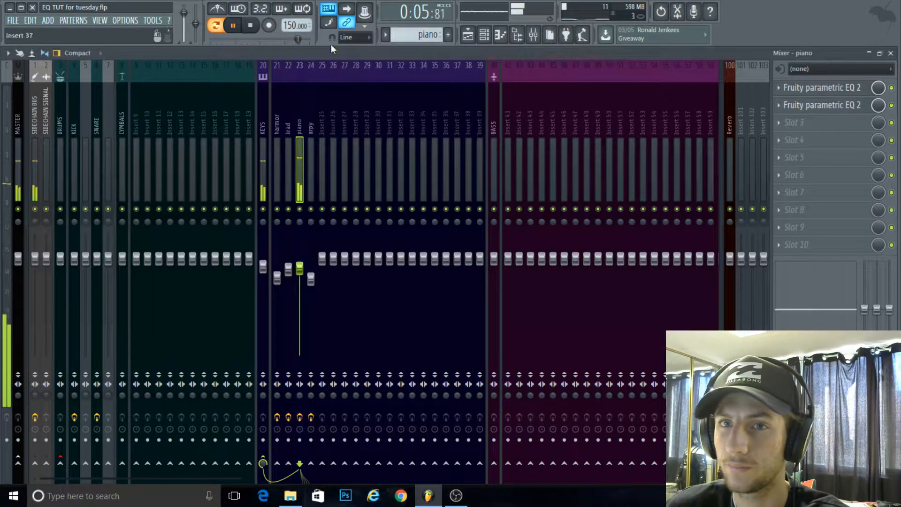
Add Fruity Reeverb 2 to the piano track's third effect slot, enlarge its room size, and close its window
click(233, 25)
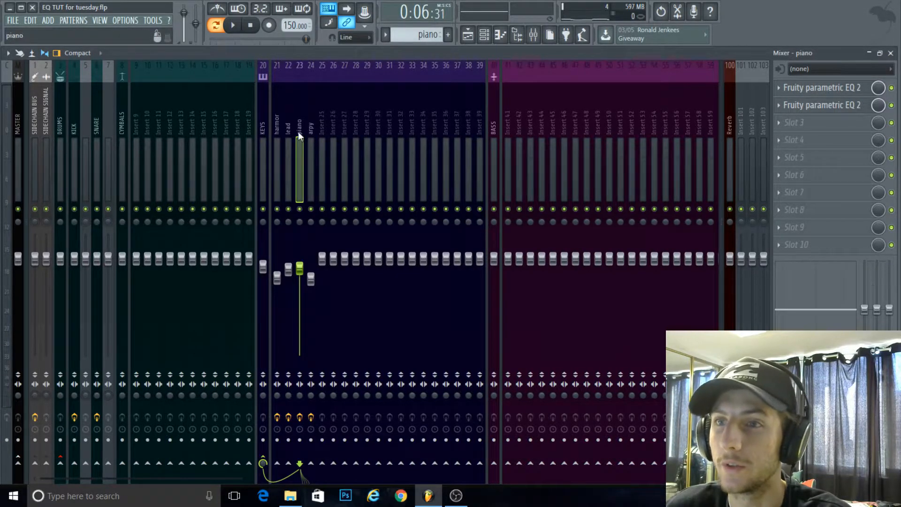
click(236, 28)
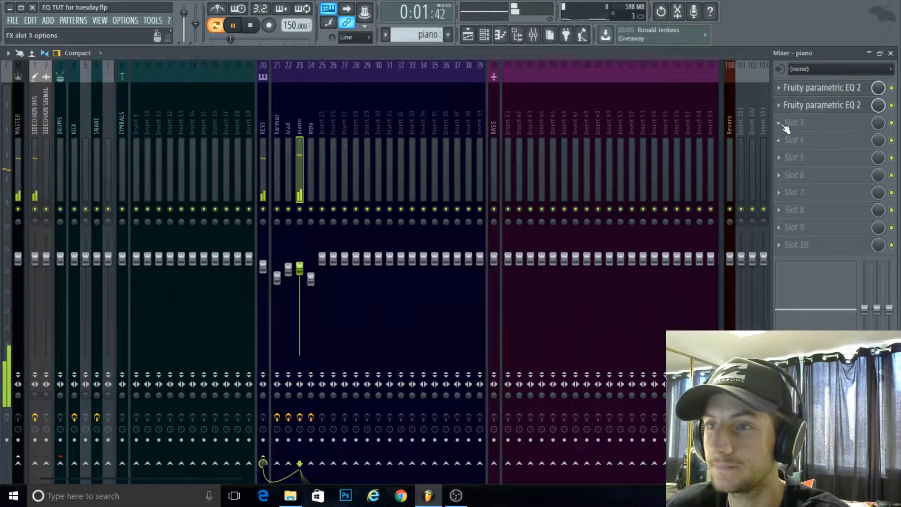
click(785, 126)
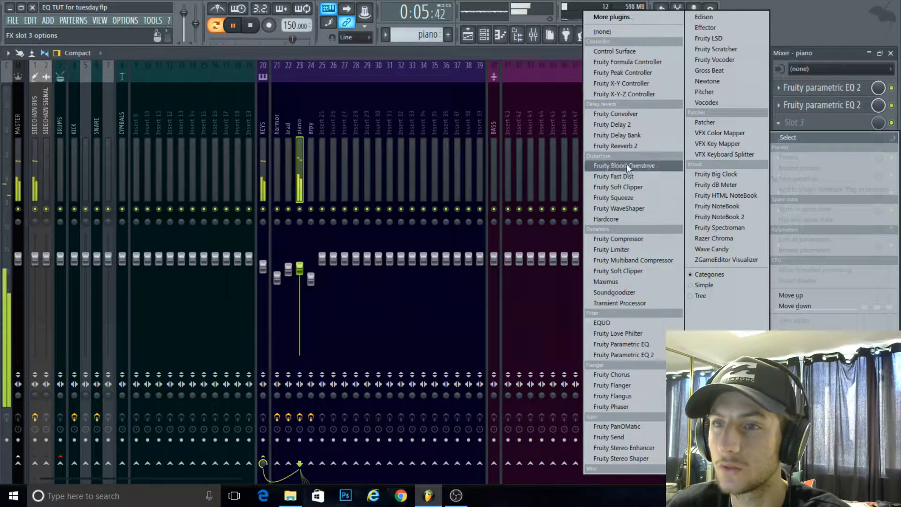
click(618, 146)
drag(98, 188, 219, 186)
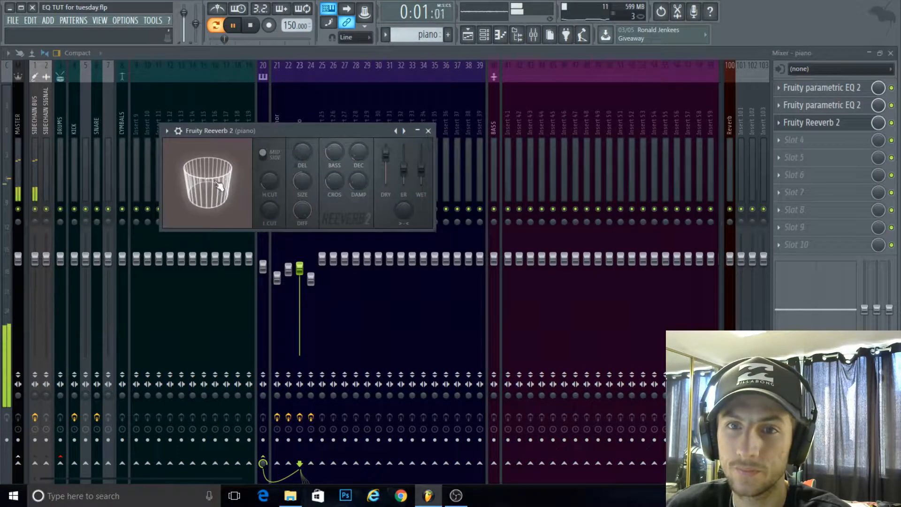
drag(302, 182, 266, 170)
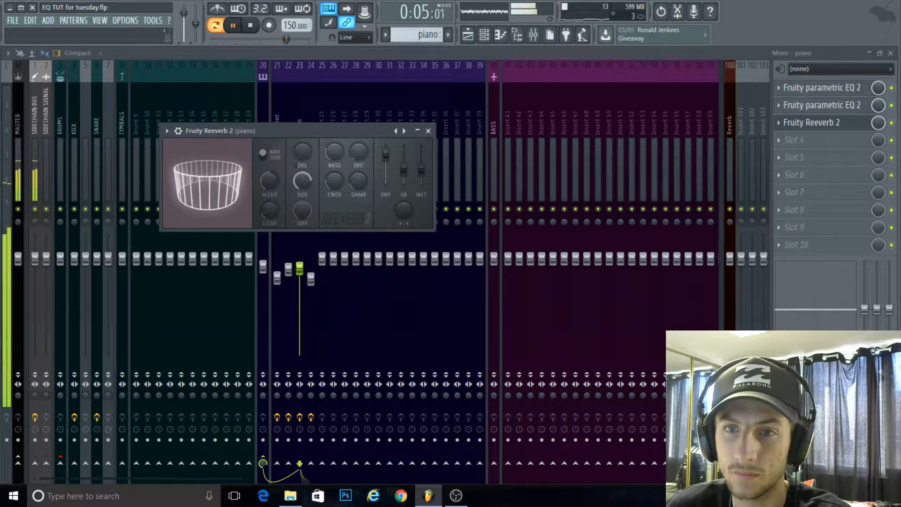
click(428, 130)
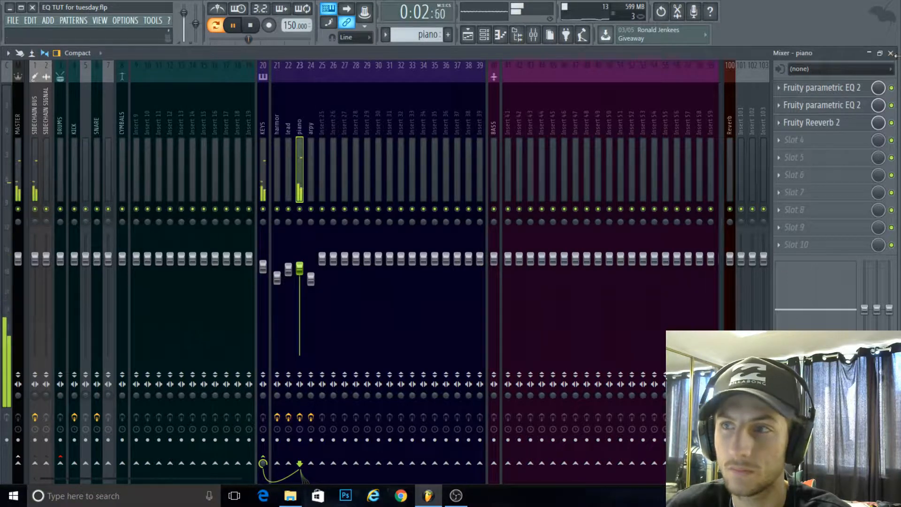
Switch to the playlist and play the full keys arrangement from the start
key(F7)
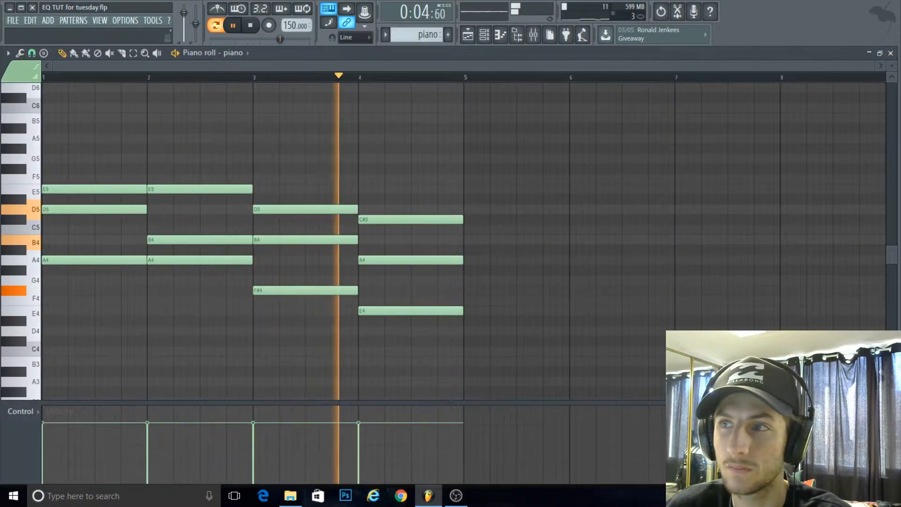
key(F5)
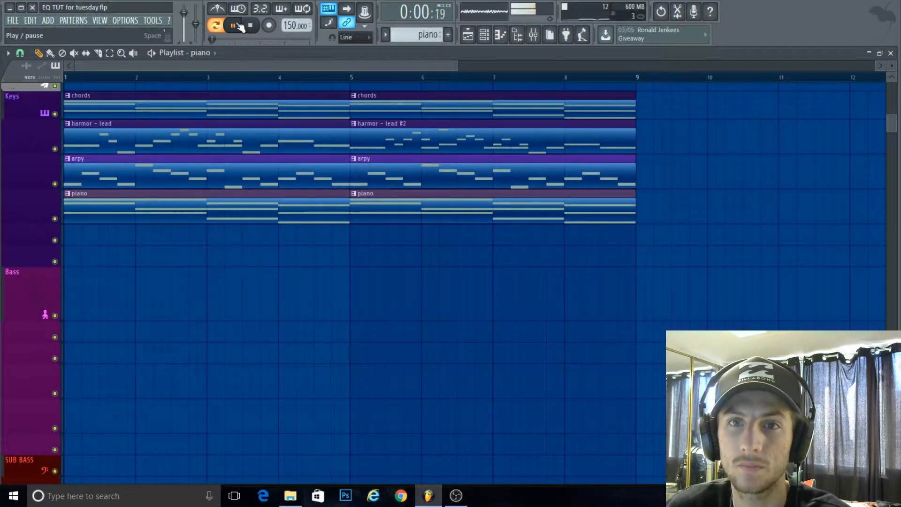
scroll(39, 210, up, 1)
ctrl+scroll(82, 83, down, 2)
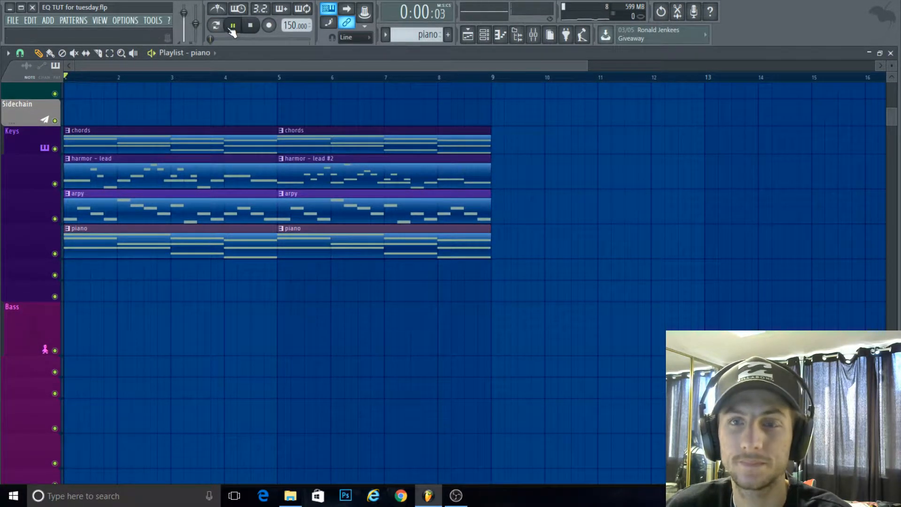
Lower the volume faders of the harmor, lead, piano and arpy mixer tracks to rebalance them during playback
click(533, 34)
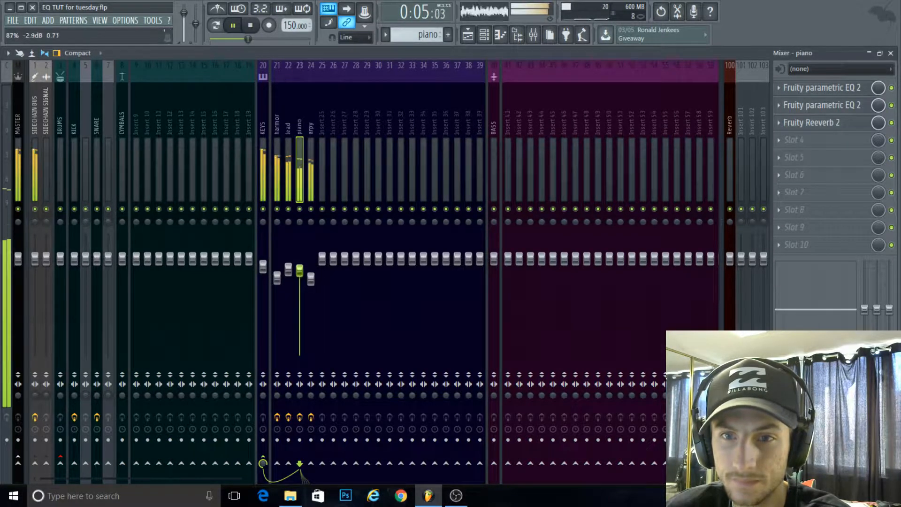
drag(277, 277, 310, 290)
click(278, 291)
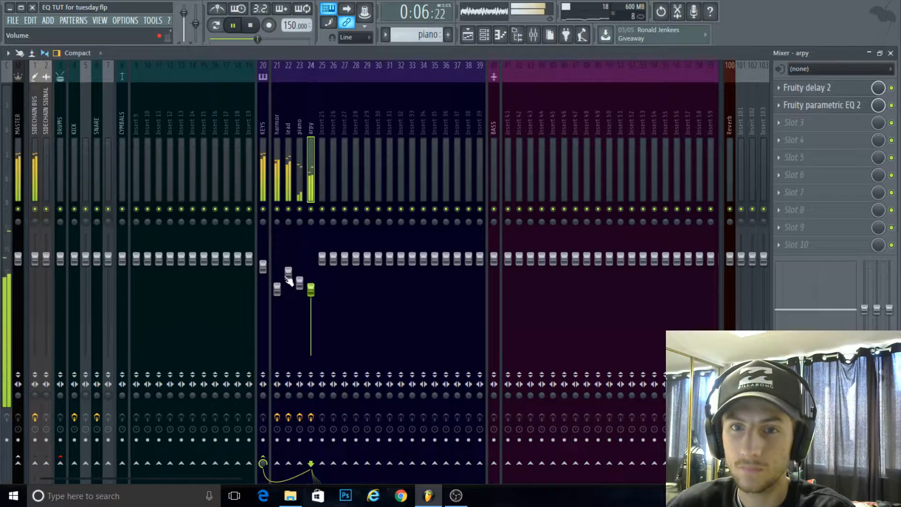
Raise the piano mixer track's fader to about -0.7 dB and lower the harmor fader slightly during playback
drag(300, 290, 299, 274)
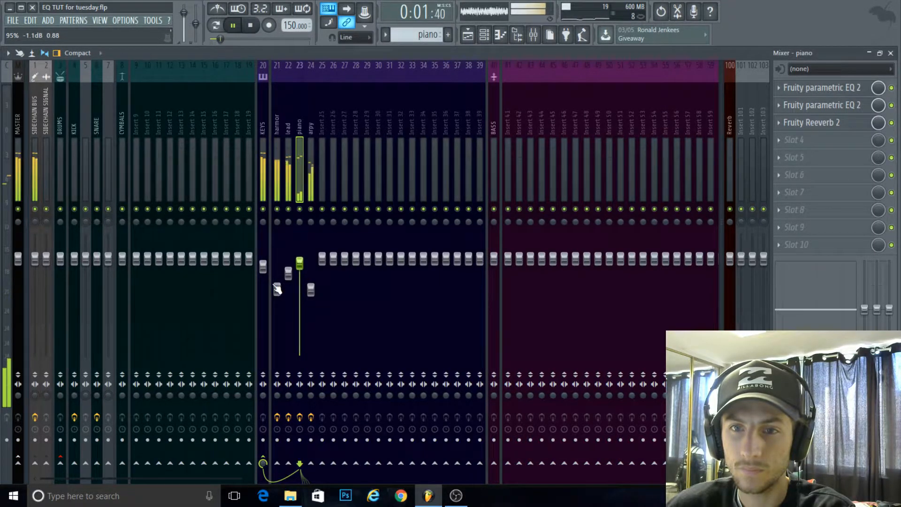
drag(277, 288, 278, 293)
drag(300, 263, 301, 259)
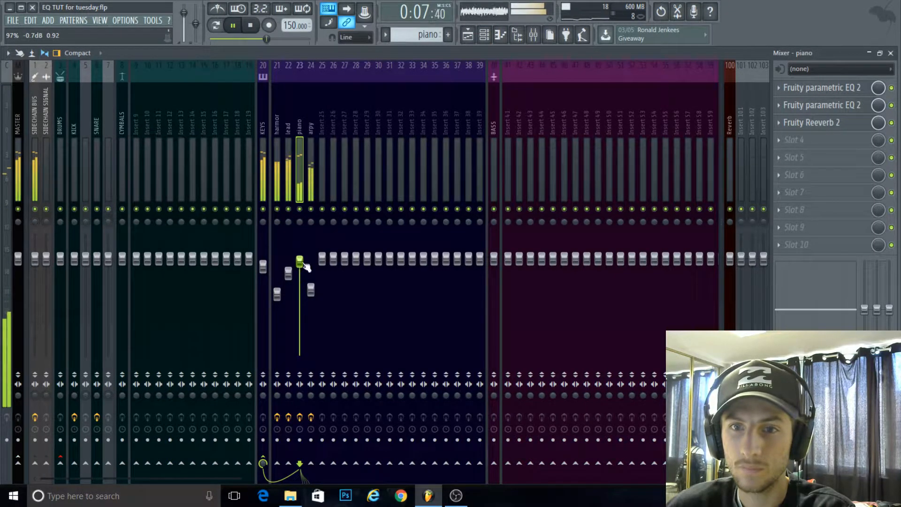
Open the "harmor - lead #2" clip from the playlist in the piano roll and play only that pattern
key(F5)
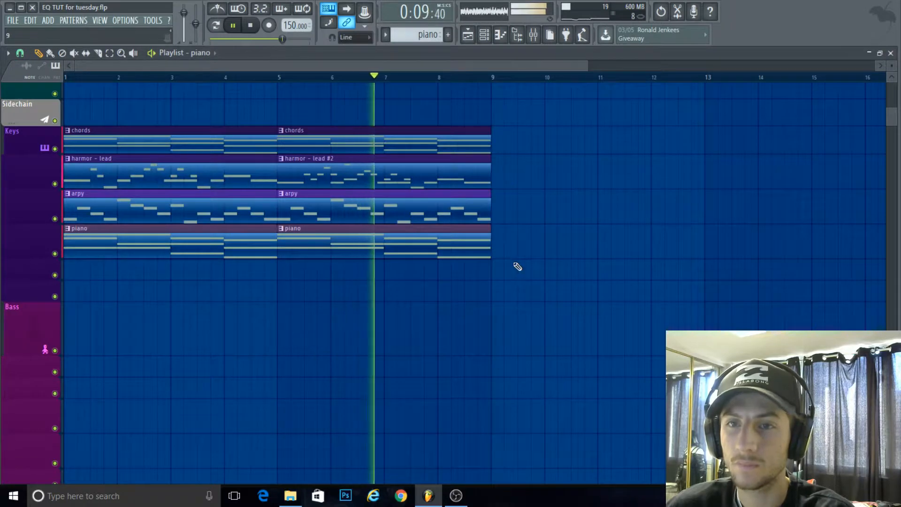
double_click(424, 175)
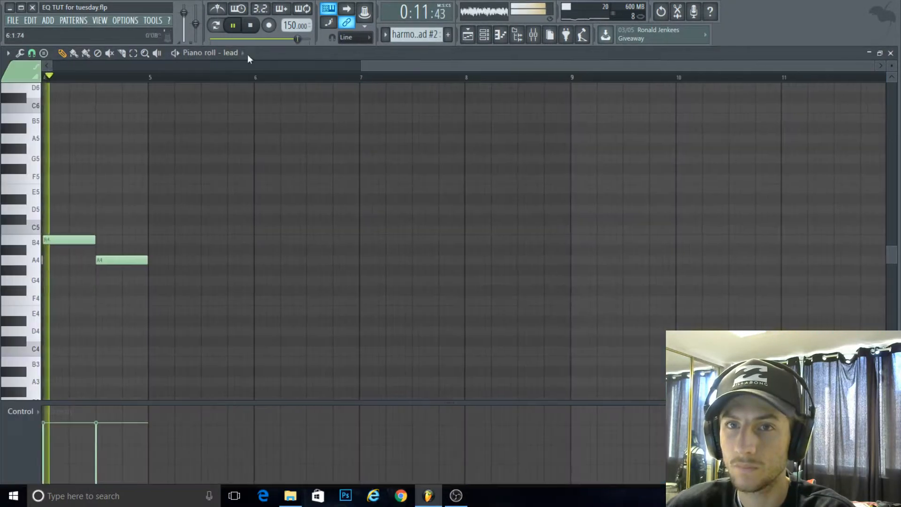
click(215, 25)
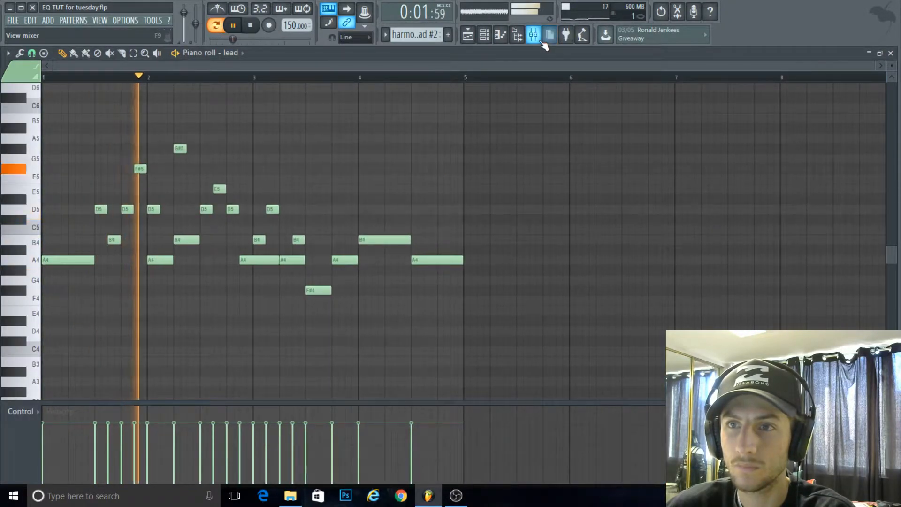
Add Fruity Parametric EQ 2 to the lead mixer track's second effect slot and move its window clear
click(533, 34)
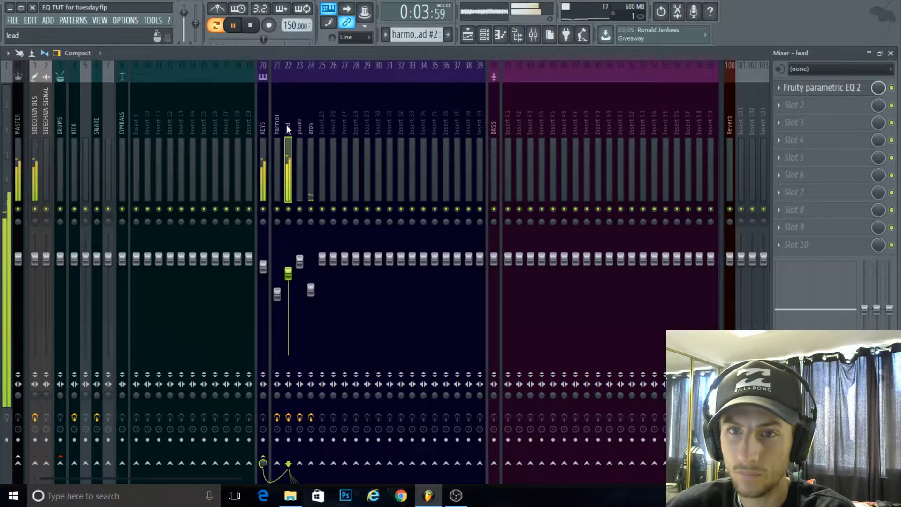
click(796, 103)
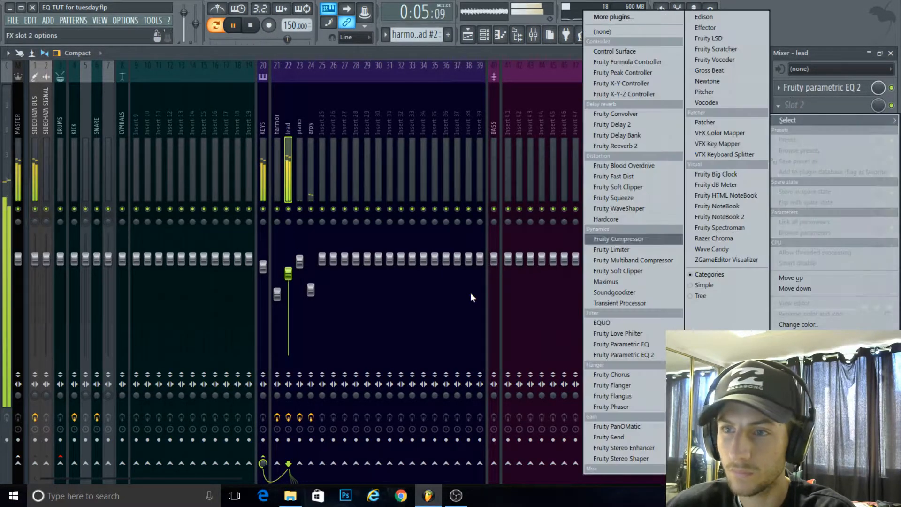
click(638, 351)
drag(342, 208, 396, 158)
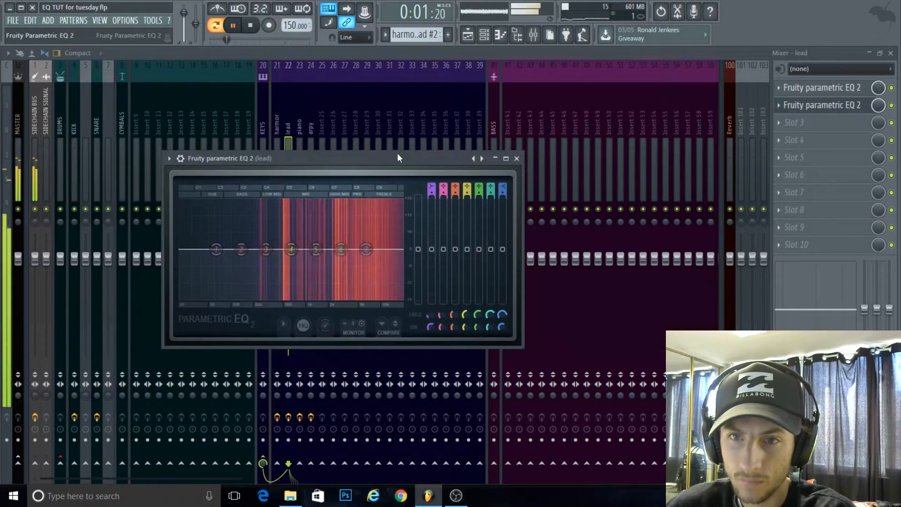
Lower the lead EQ's band 7 high shelf near 7200 Hz to a moderate treble cut, and close the EQ
drag(366, 249, 371, 284)
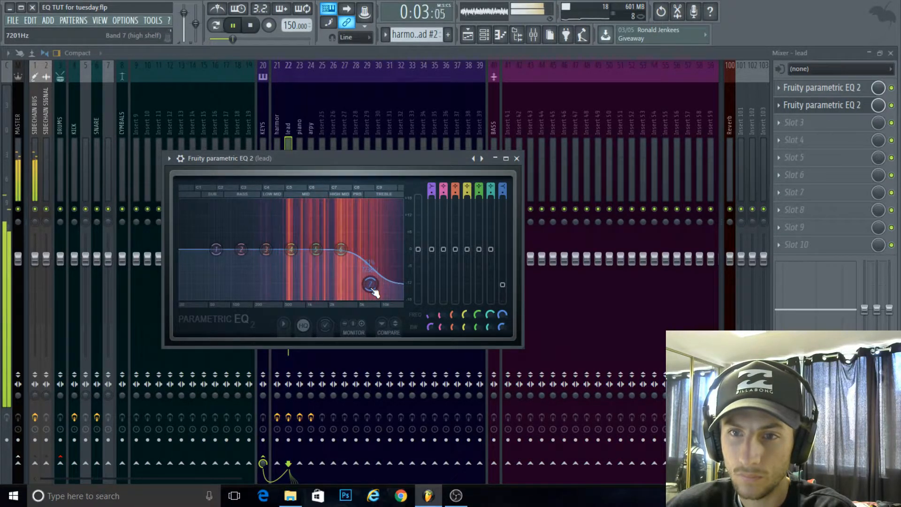
drag(374, 291, 375, 275)
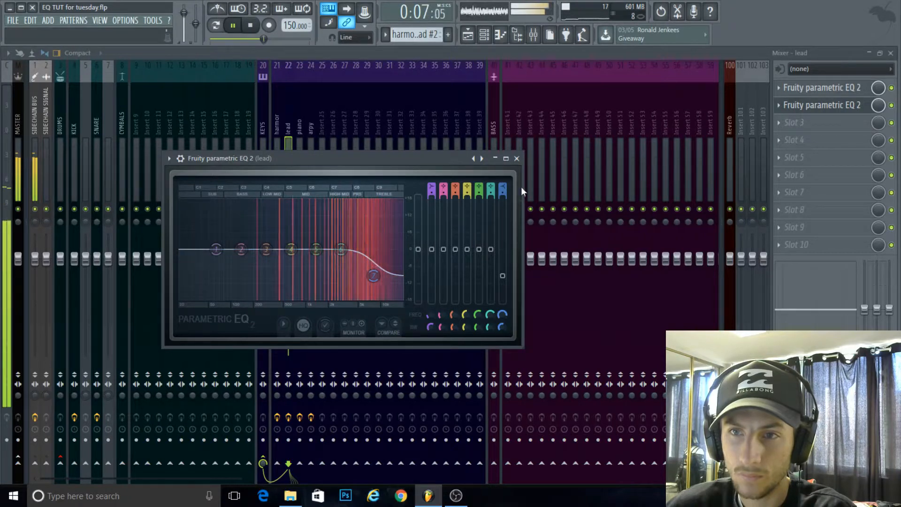
click(516, 159)
Return to the playlist, open the arpy clip in the piano roll, and play only that pattern
click(891, 54)
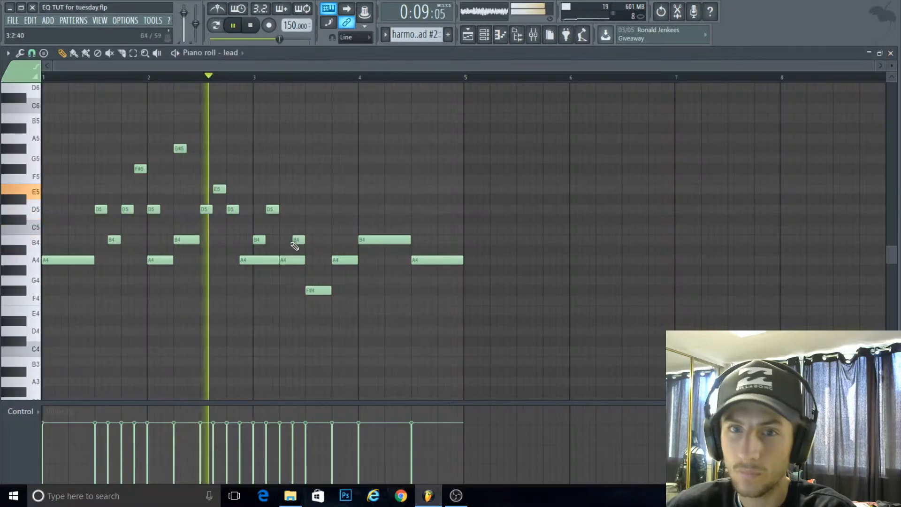
click(890, 54)
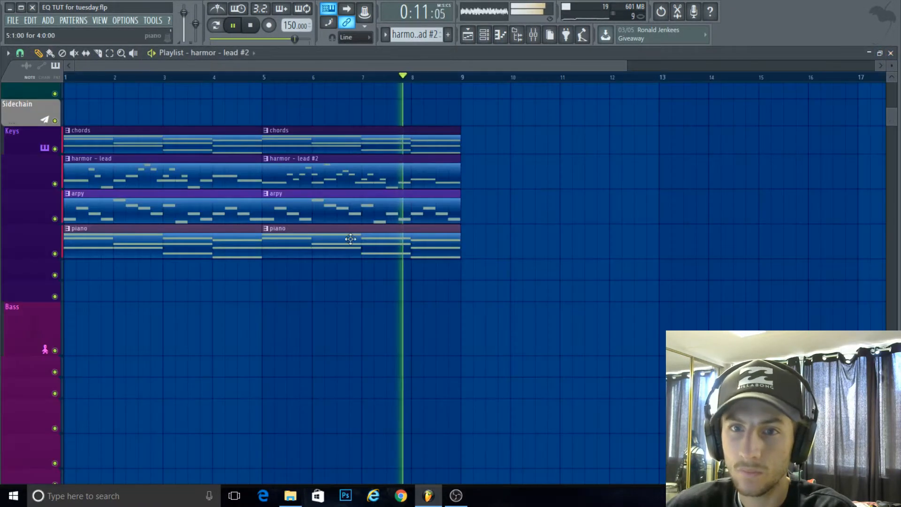
double_click(165, 217)
click(216, 25)
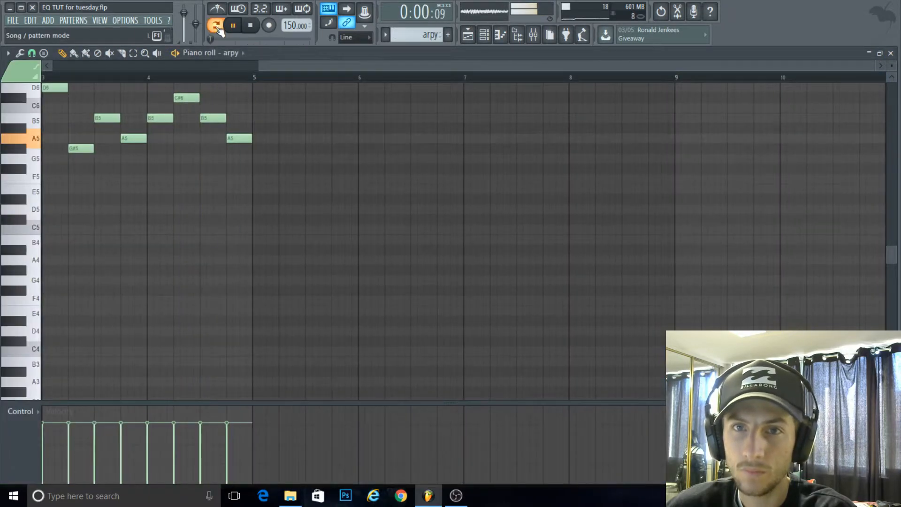
drag(388, 185, 195, 267)
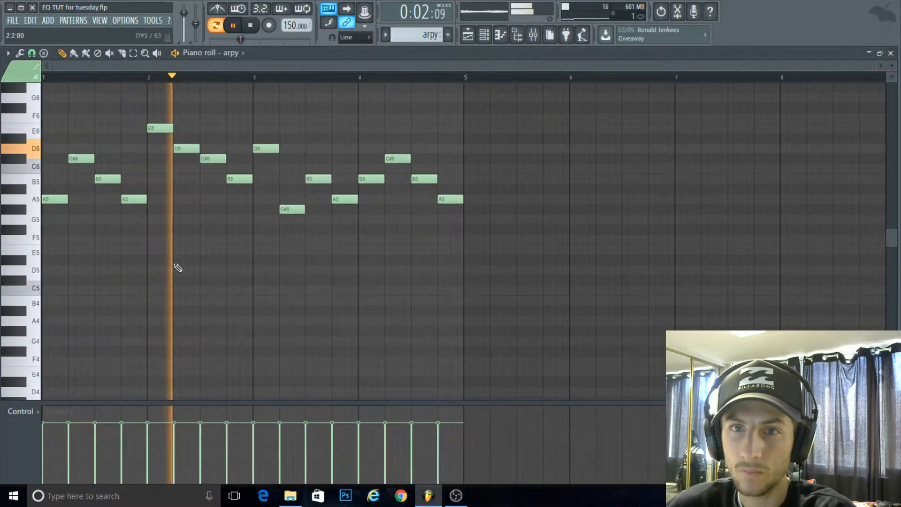
Add Fruity Parametric EQ 2 to the arpy track's third effect slot, pause playback, and reposition the EQ window
click(537, 36)
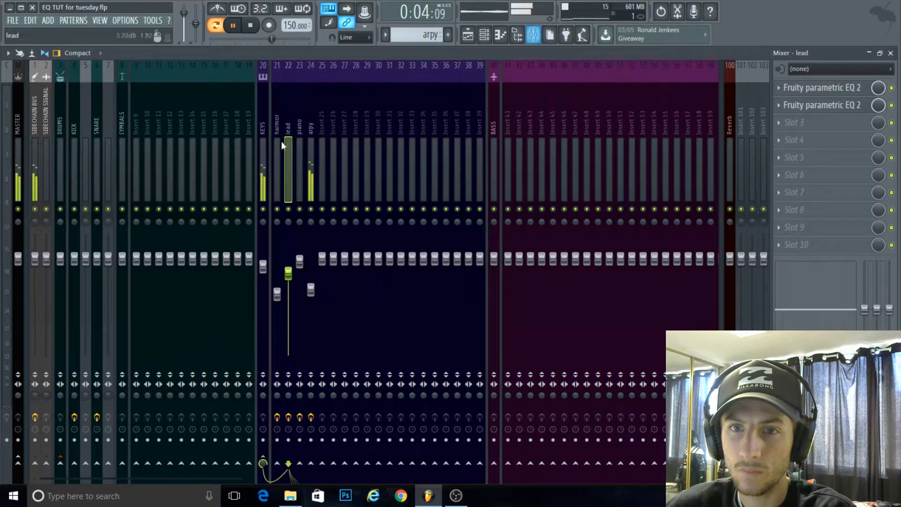
click(311, 136)
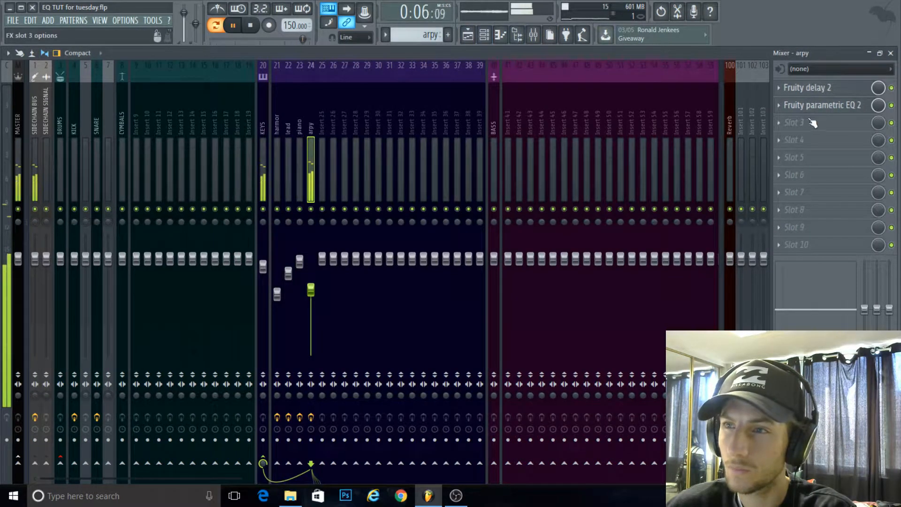
click(788, 128)
click(627, 355)
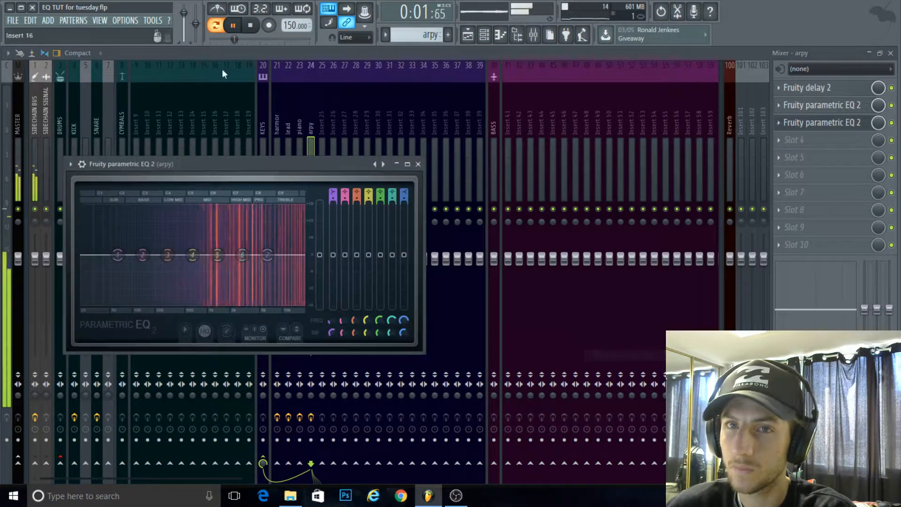
click(234, 26)
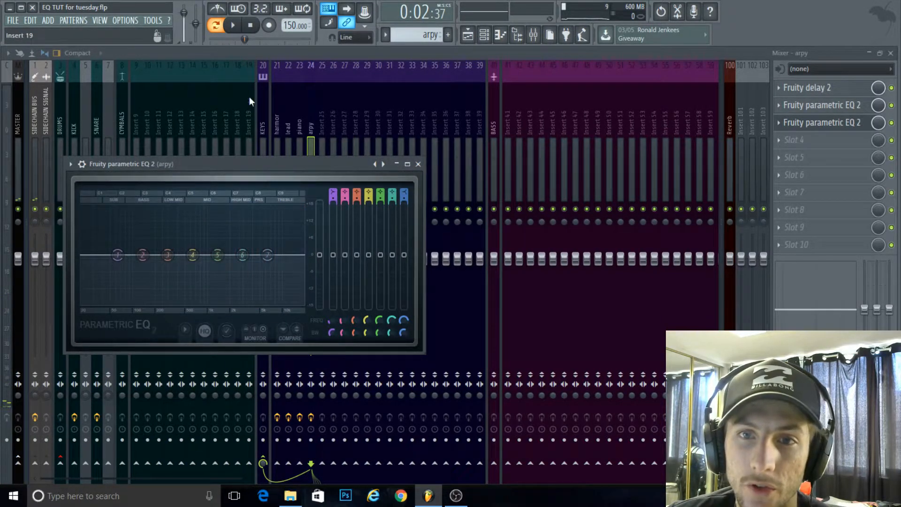
drag(258, 166, 315, 123)
Resume playback, dip the arpy EQ's band 6 near 3200 Hz, and cut band 7 to -18 dB at about 5131 Hz
click(235, 27)
mouse_move(317, 210)
mouse_down()
mouse_move(317, 247)
mouse_move(319, 228)
mouse_up()
drag(342, 210, 351, 261)
drag(319, 228, 319, 221)
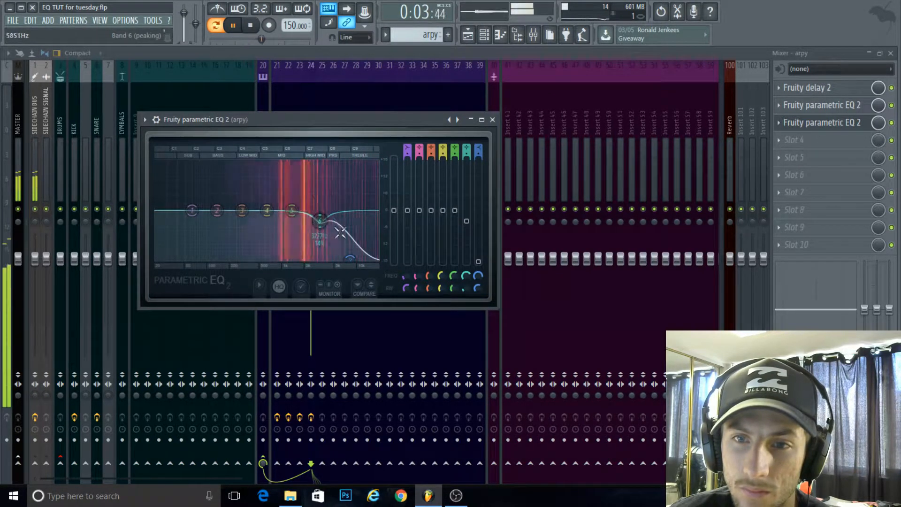
mouse_move(349, 261)
mouse_down()
mouse_move(318, 259)
mouse_move(335, 259)
mouse_up()
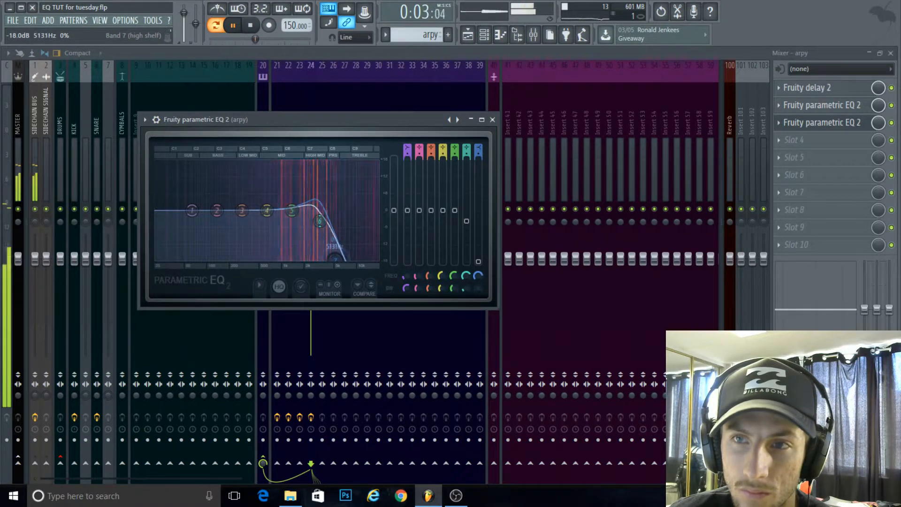
Open the arpy channel's Serum synth, shorten the LFO 1 ramp, and adjust oscillator A's wavetable position
click(500, 34)
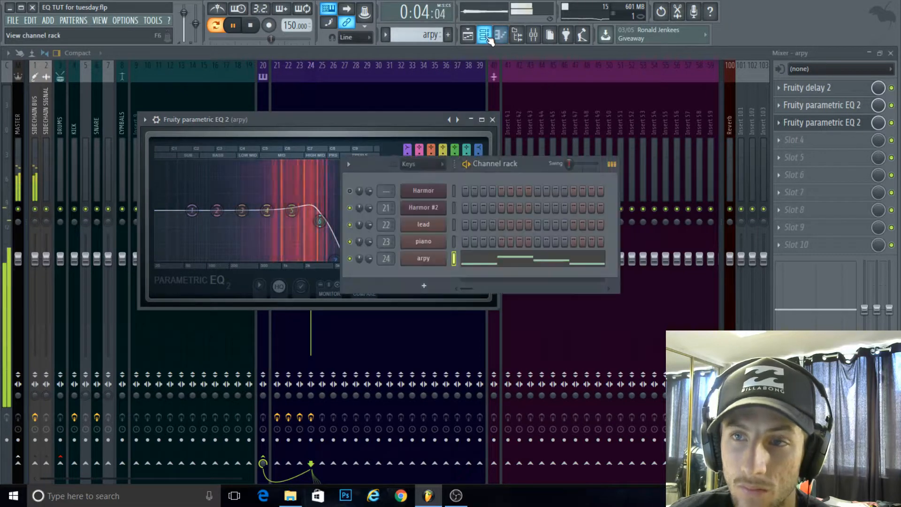
click(435, 258)
drag(539, 385, 519, 405)
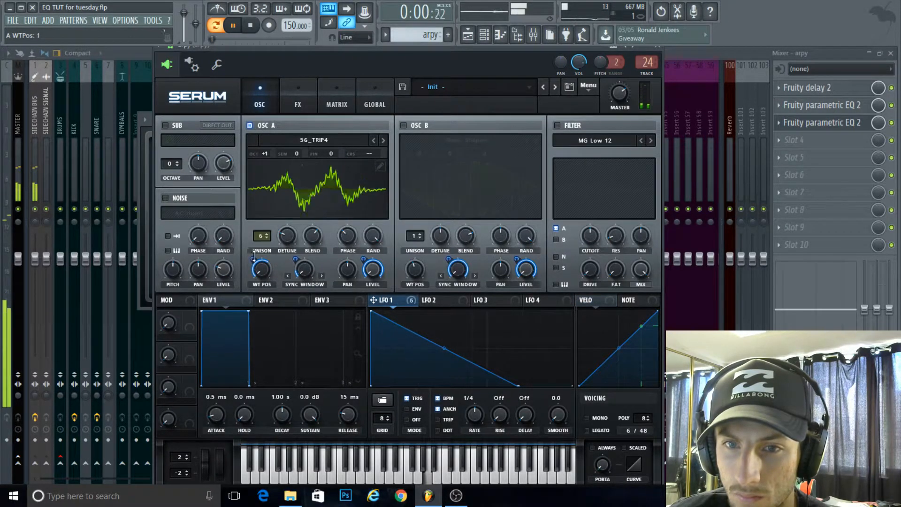
drag(262, 269, 253, 267)
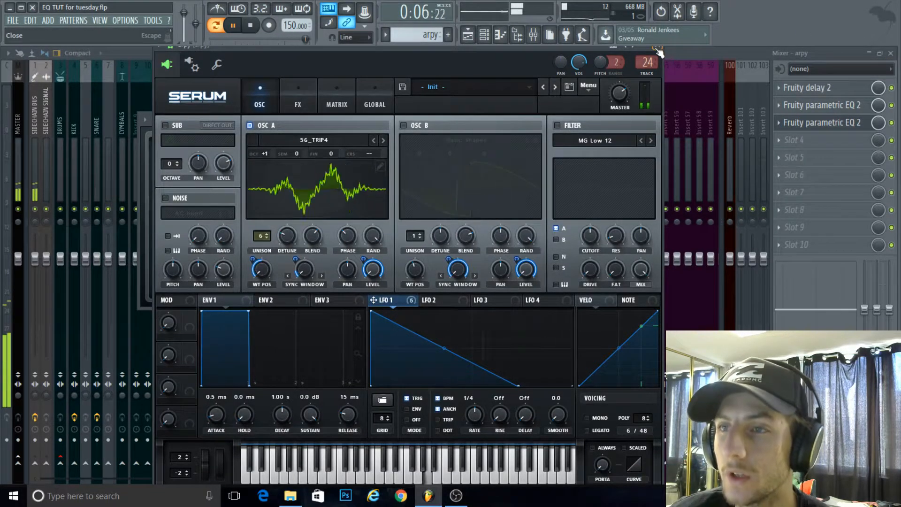
Pause playback, reposition the Serum window, and readjust oscillator A's wavetable position
click(233, 26)
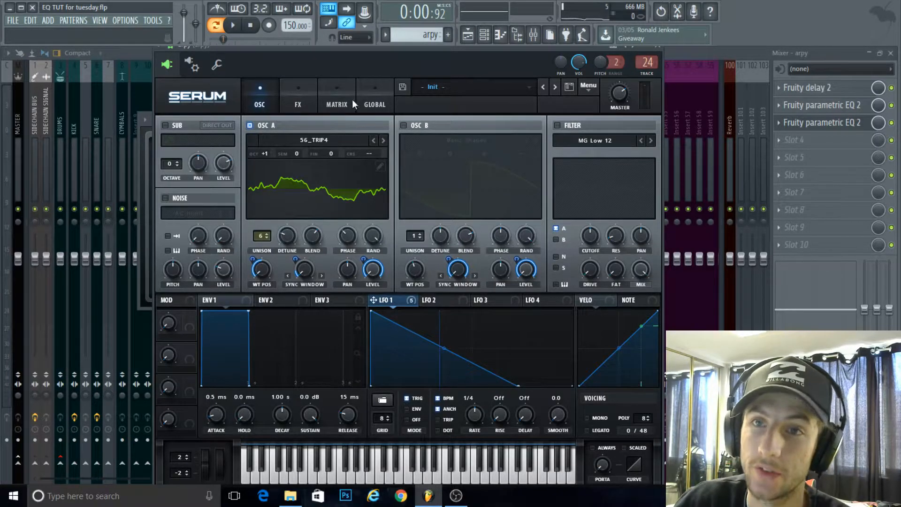
drag(352, 44, 364, 45)
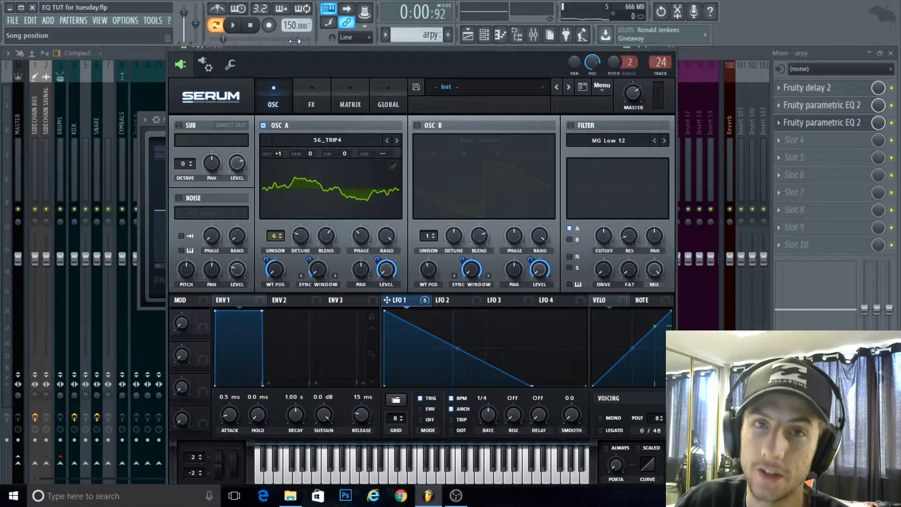
drag(308, 49, 293, 47)
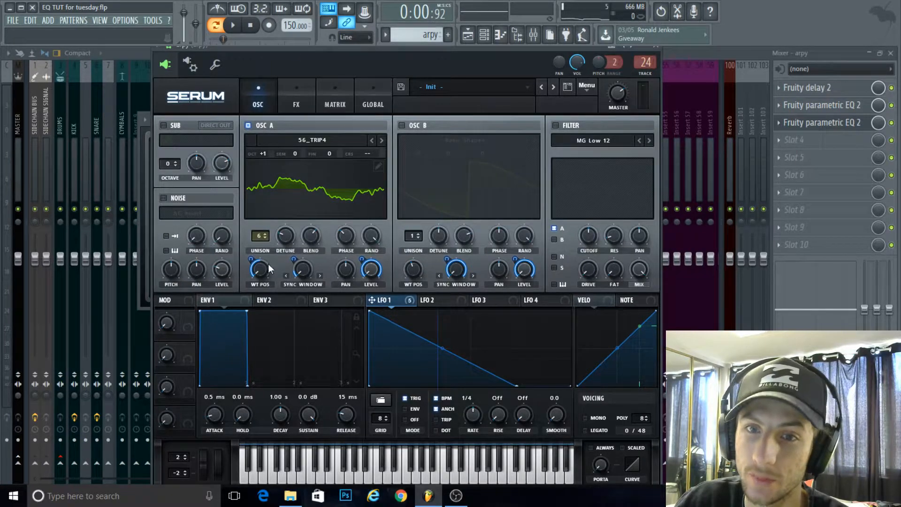
drag(263, 269, 262, 275)
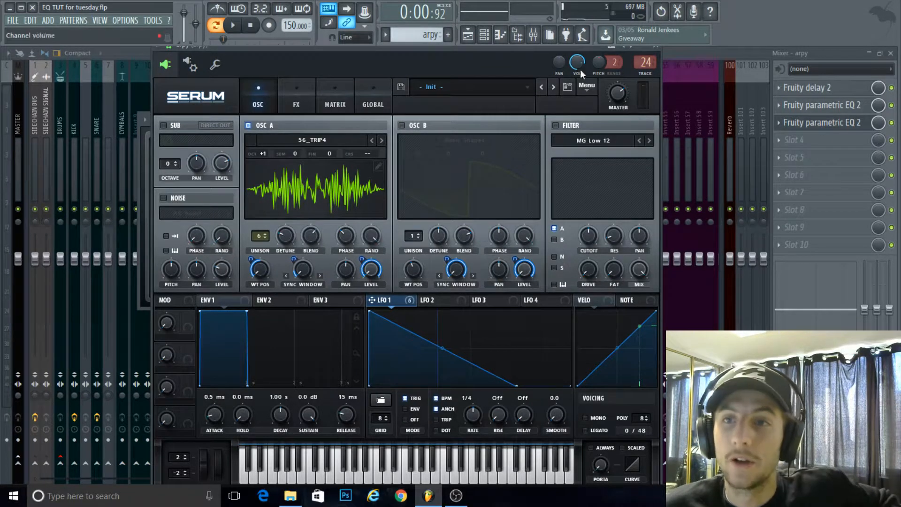
Close the mixer, Serum, EQ, piano roll and channel rack, and play the full arrangement from the start in song mode
click(891, 54)
click(657, 47)
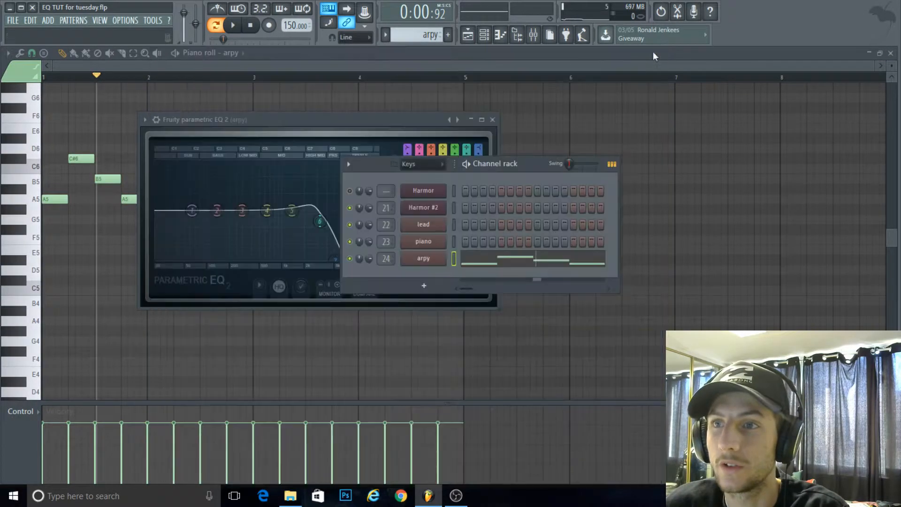
click(493, 120)
click(891, 53)
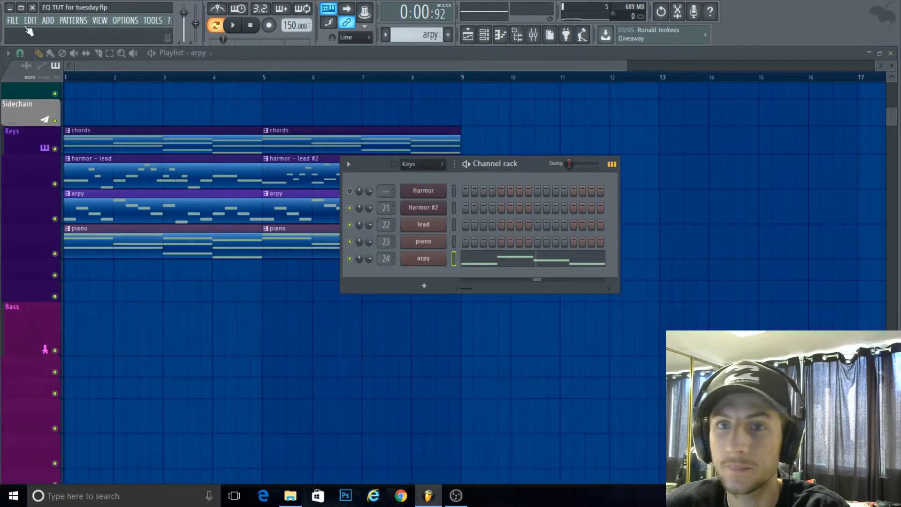
key(F6)
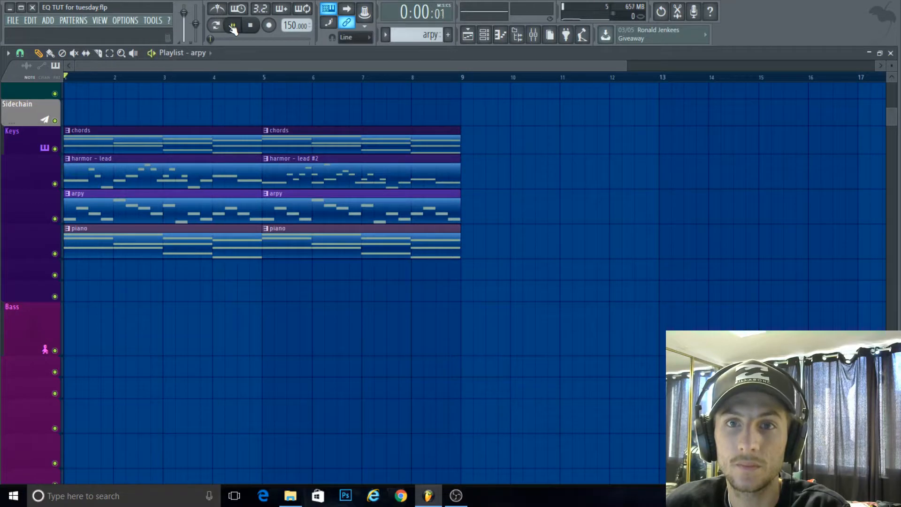
Raise the arpy mixer track's fader to about -0.5 dB while the arrangement plays
scroll(250, 326, down, 1)
scroll(250, 327, up, 1)
click(536, 38)
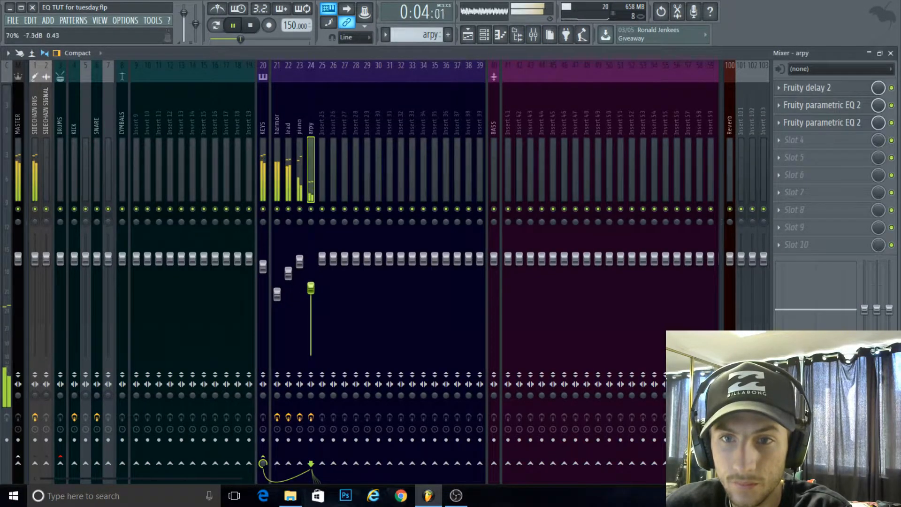
drag(311, 288, 311, 260)
Add Fruity Parametric EQ 2 to the KEYS bus, dip band 6 slightly near 3000 Hz, adjust its bandwidth, and close the EQ
click(267, 125)
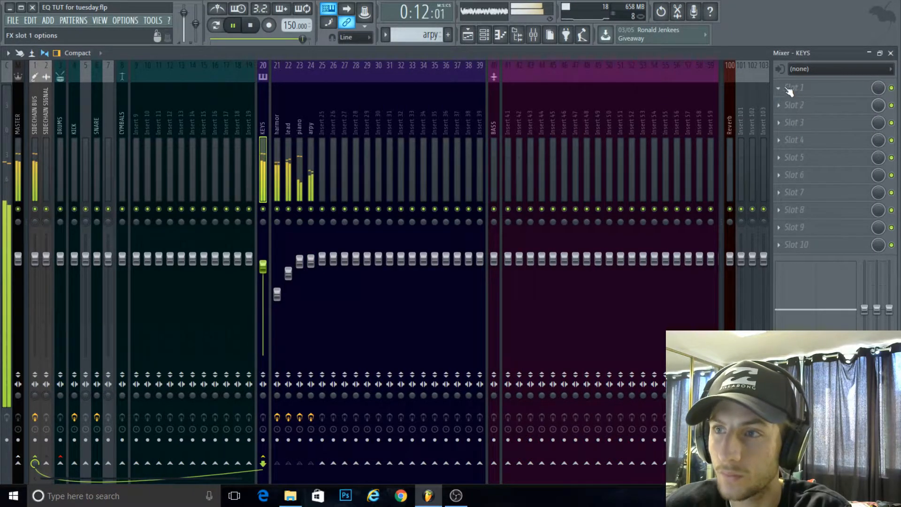
click(798, 88)
click(638, 355)
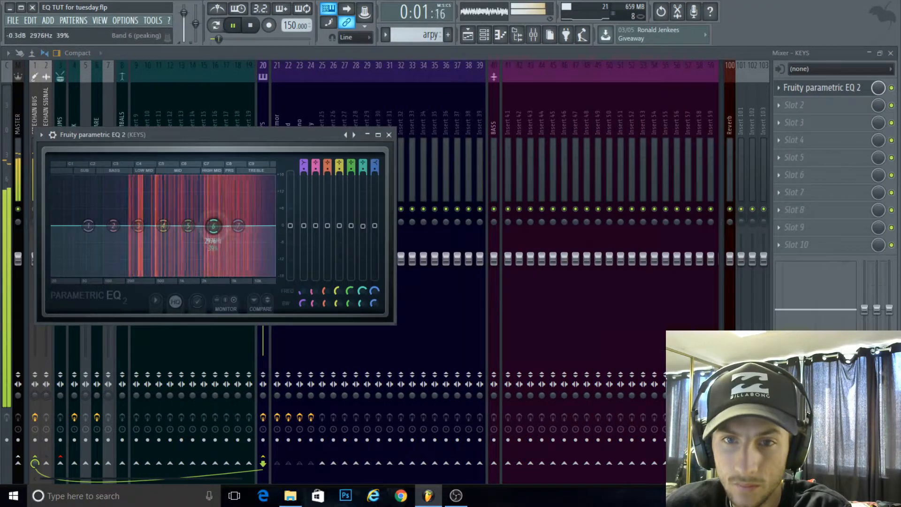
drag(217, 226, 214, 235)
scroll(217, 234, down, 4)
click(390, 135)
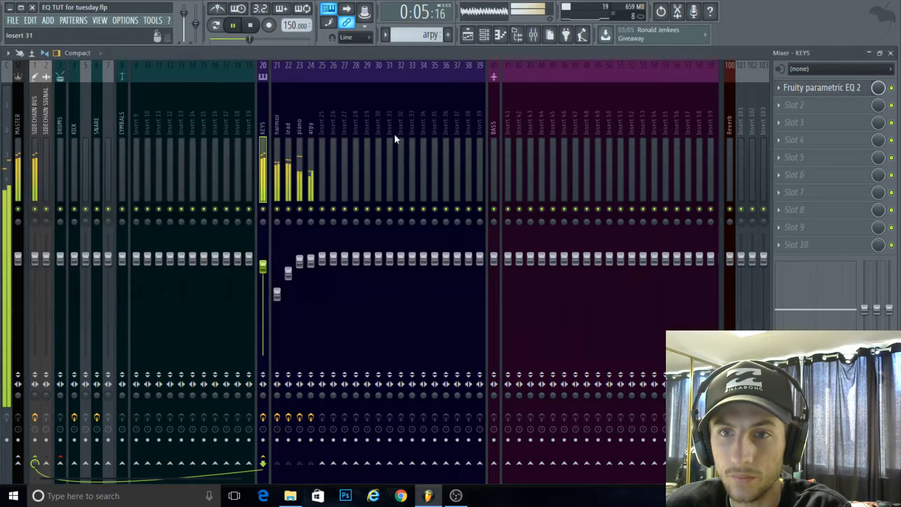
Raise the arpy mixer track's fader slightly above 0 dB and close the mixer
click(309, 146)
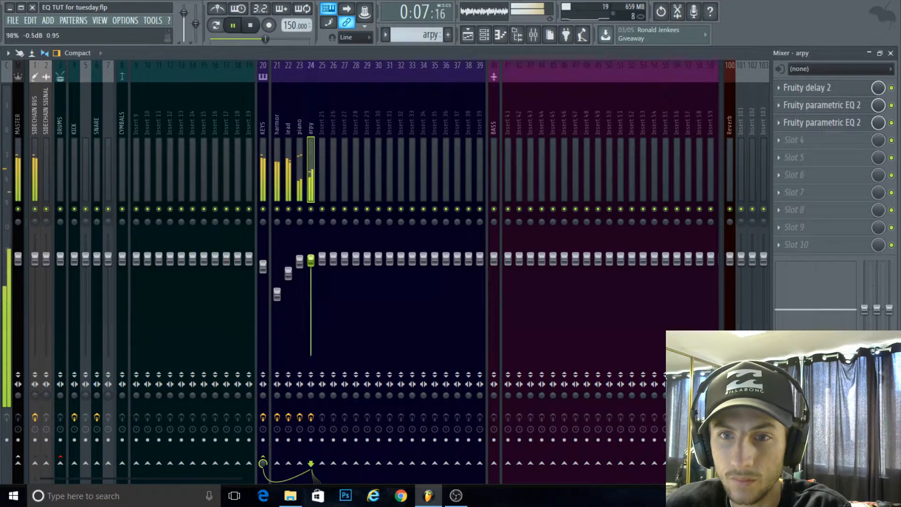
mouse_move(310, 253)
mouse_down()
mouse_move(310, 244)
mouse_move(310, 253)
mouse_up()
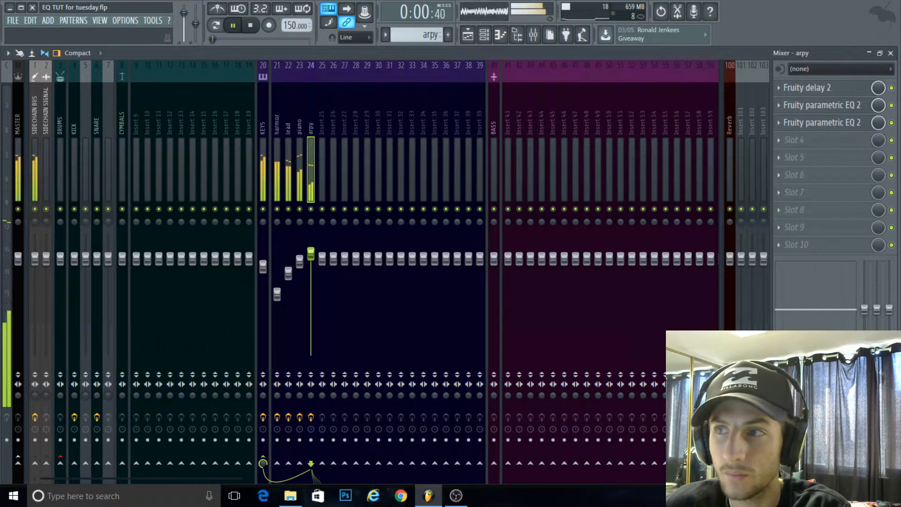
click(890, 53)
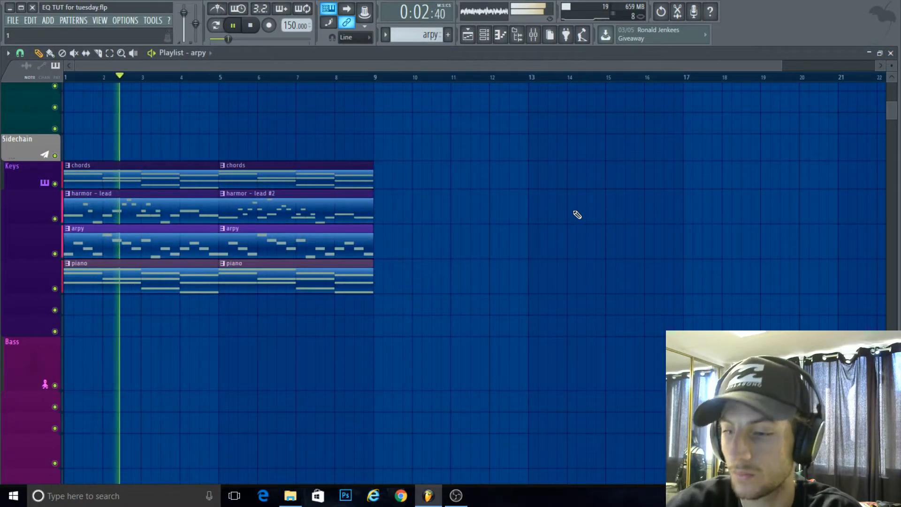
Open the sample browser, stop playback, and expand the Drum Loops folder of Total Samples - Total Dubstep Volume 1
key(alt+F8)
scroll(616, 209, up, 8)
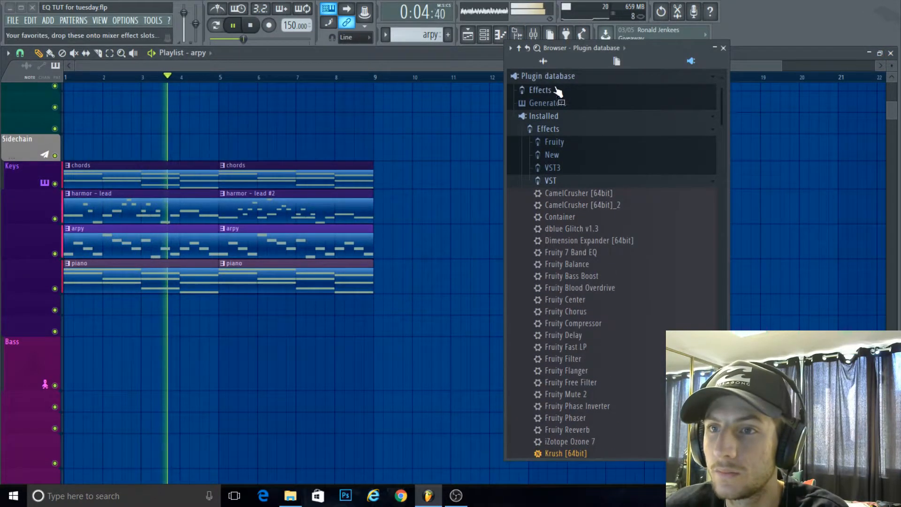
click(543, 61)
scroll(604, 183, up, 8)
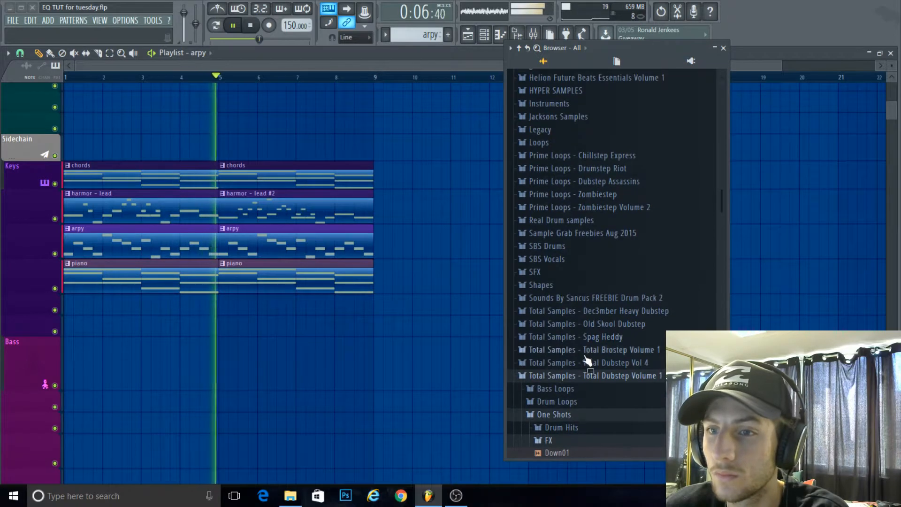
click(236, 29)
scroll(647, 361, down, 1)
scroll(643, 356, down, 3)
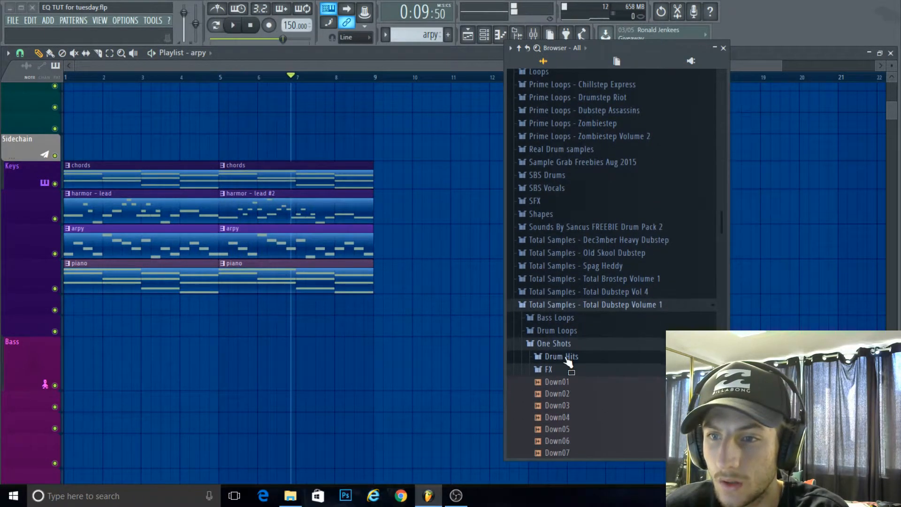
click(563, 364)
click(557, 179)
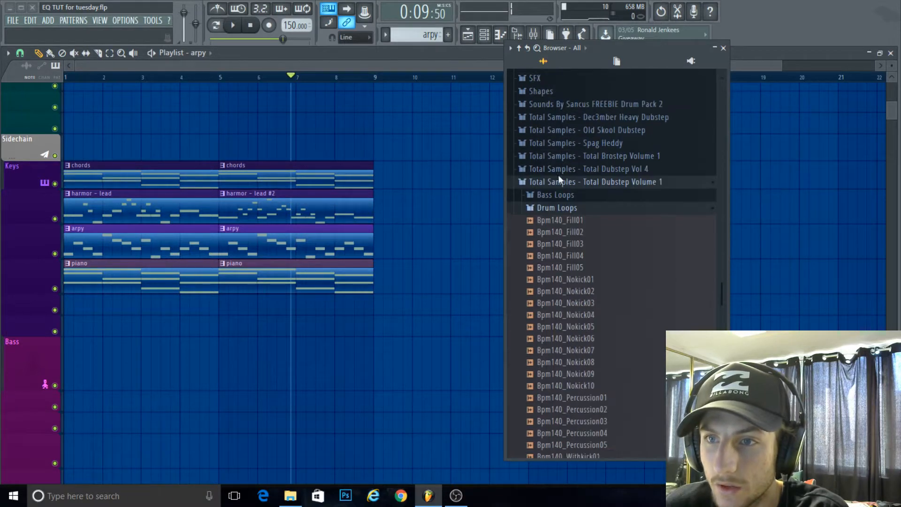
Place the Bpm140_Withkick03 drum loop in the playlist's drums section just after bar 9 and close the browser
scroll(646, 310, down, 4)
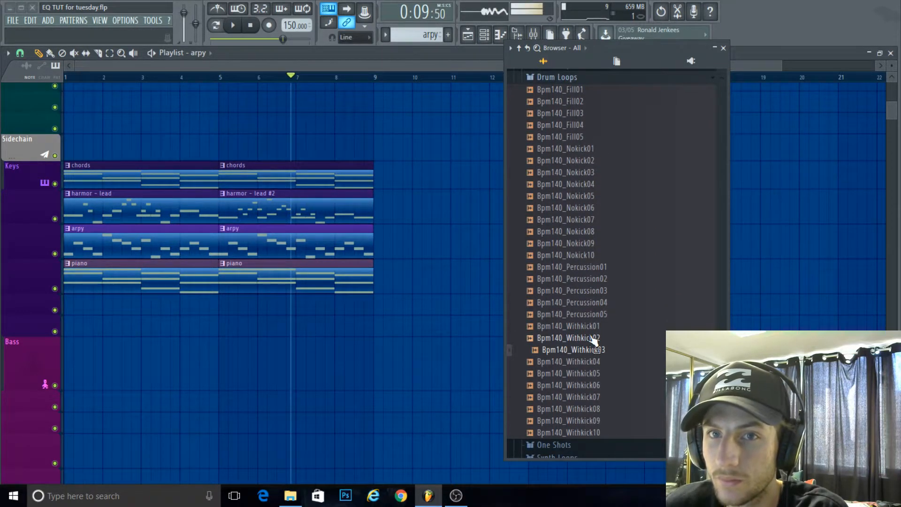
scroll(592, 340, down, 3)
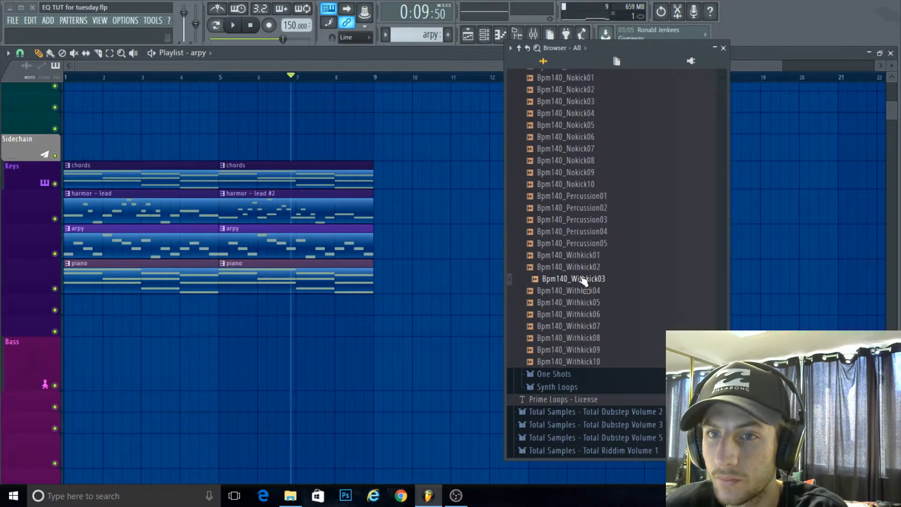
drag(582, 280, 382, 108)
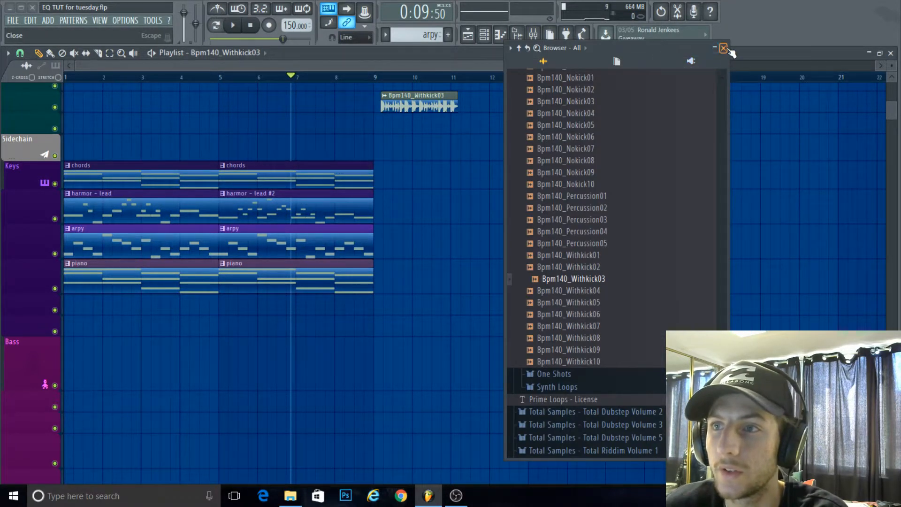
click(727, 49)
Move the Bpm140_Withkick03 clip to the first Drums track so it starts exactly at bar 9
scroll(272, 136, up, 8)
scroll(371, 204, up, 3)
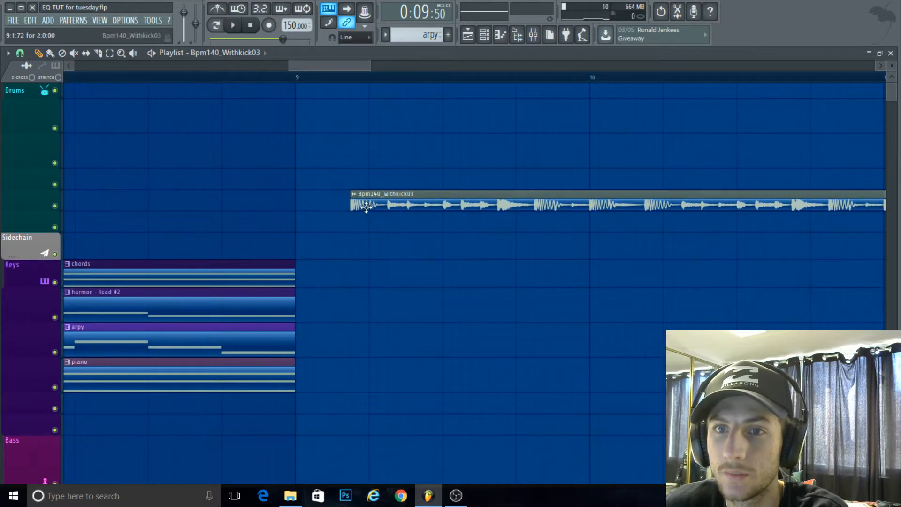
drag(366, 207, 311, 92)
Route the Bpm140_Withkick03 sample to the DRUMS mixer track, checking the mixer layout, and close its settings
scroll(308, 79, down, 4)
double_click(326, 89)
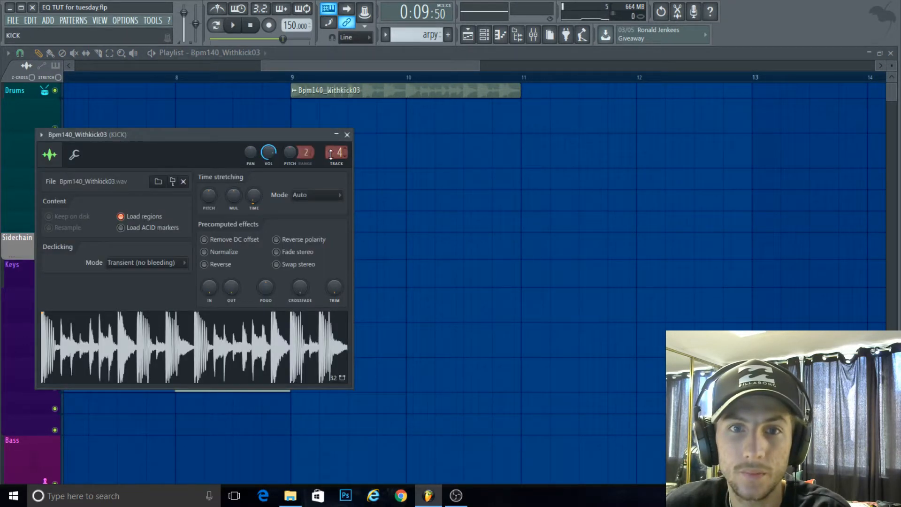
click(535, 35)
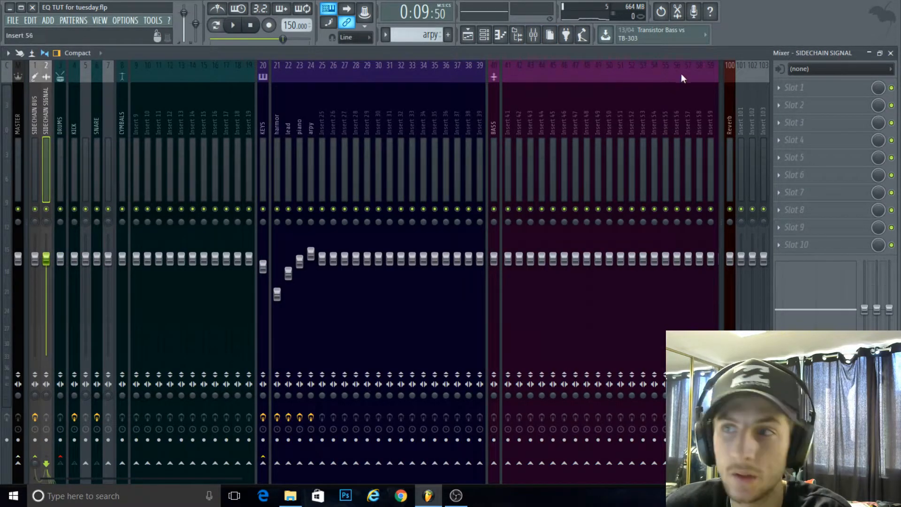
click(891, 53)
click(346, 134)
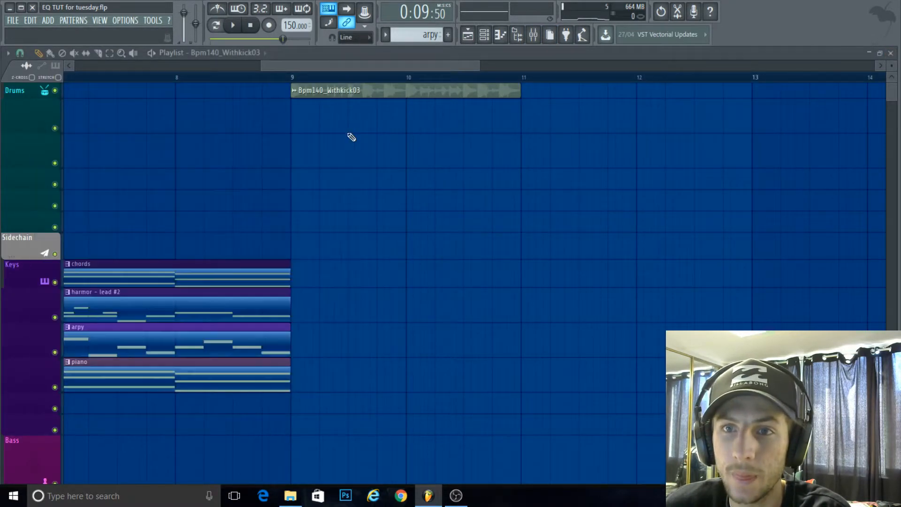
Duplicate all chords, harmor lead, arpy and piano clips so the copies run from bar 9 to bar 17
scroll(364, 183, down, 2)
scroll(357, 244, down, 1)
scroll(357, 282, down, 1)
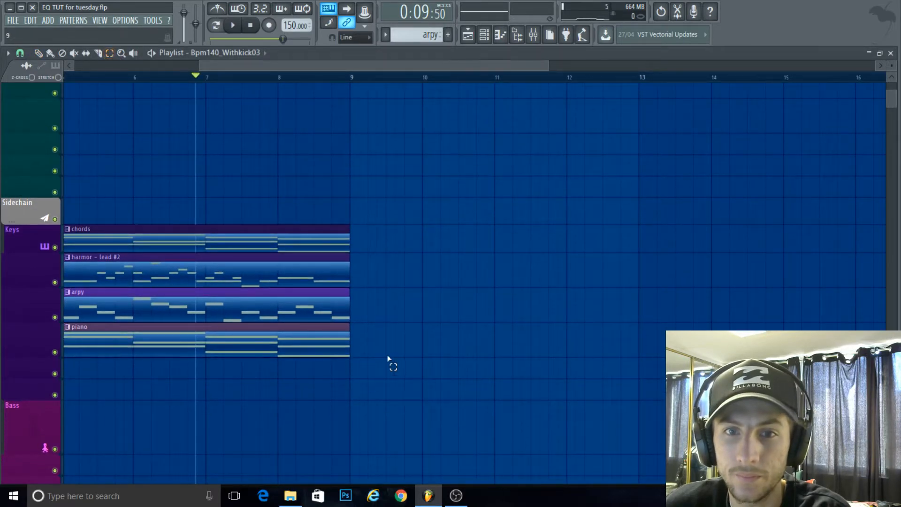
scroll(399, 367, down, 2)
drag(410, 375, 66, 198)
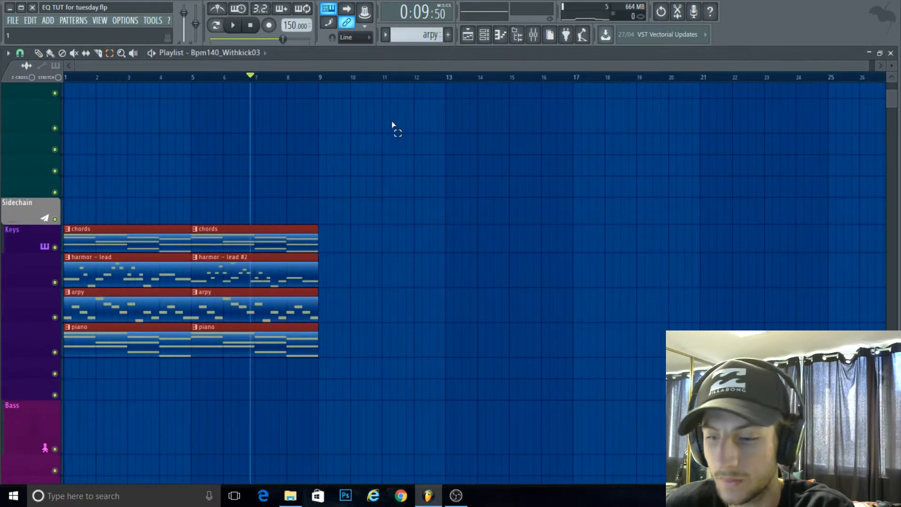
key(ctrl+b)
Duplicate the Bpm140_Withkick03 clip three times so the drum loop fills bars 9 to 17
scroll(383, 177, up, 1)
scroll(382, 177, up, 4)
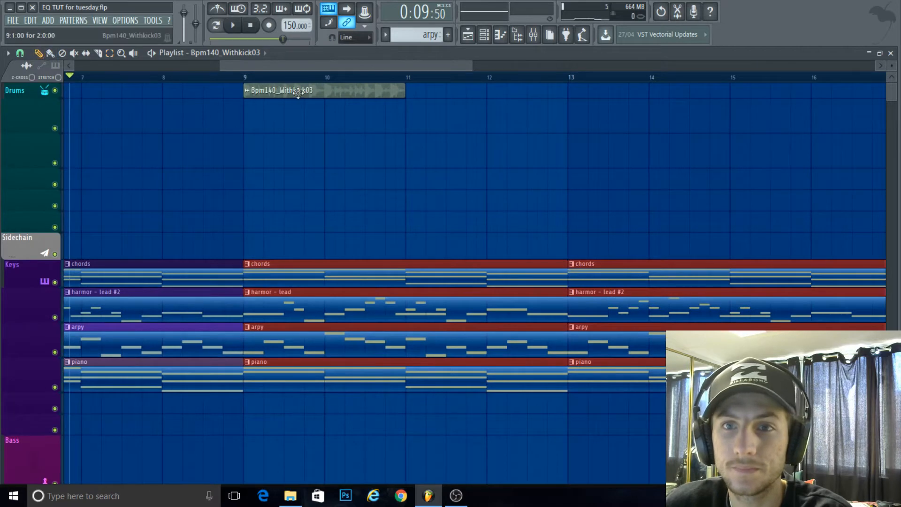
ctrl+click(298, 93)
key(ctrl+b)
key(ctrl+b)
scroll(230, 137, down, 4)
key(ctrl+b)
scroll(234, 154, up, 1)
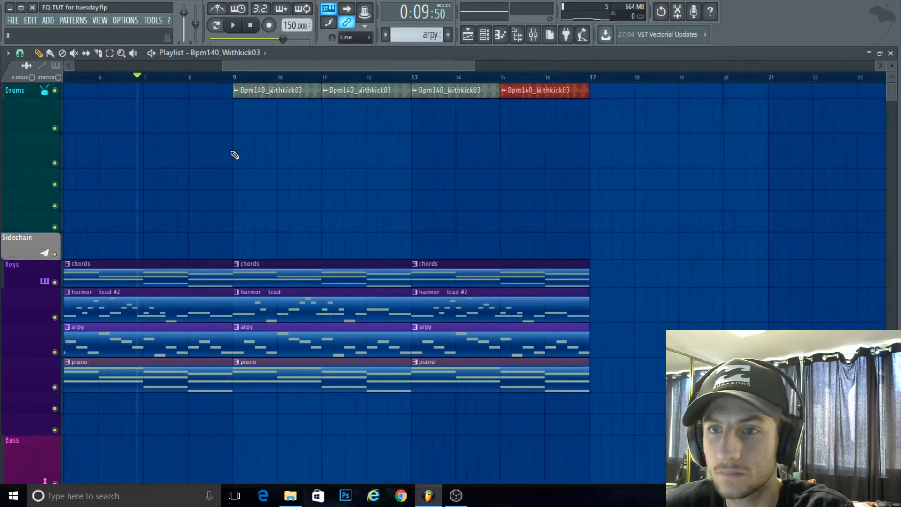
Play the arrangement from just before the drums enter and select the SIDECHAIN BUS track in the mixer
scroll(235, 155, up, 2)
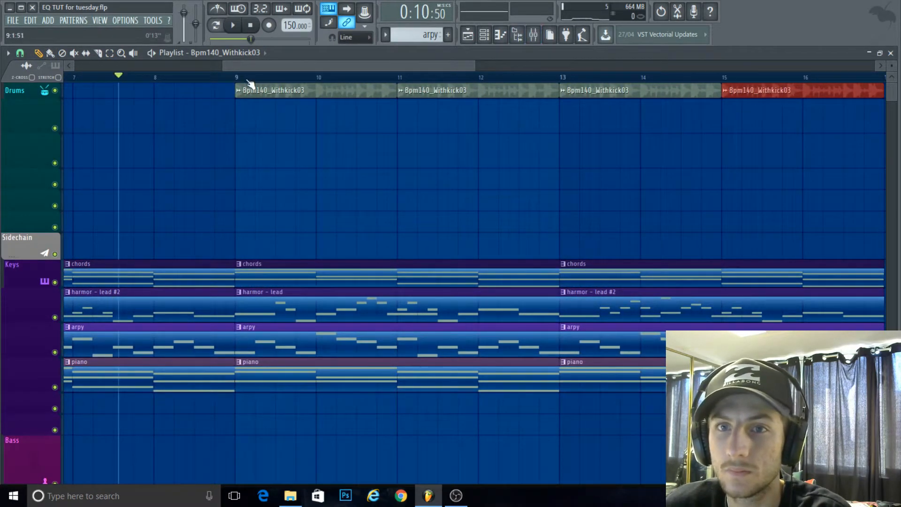
key(space)
click(530, 38)
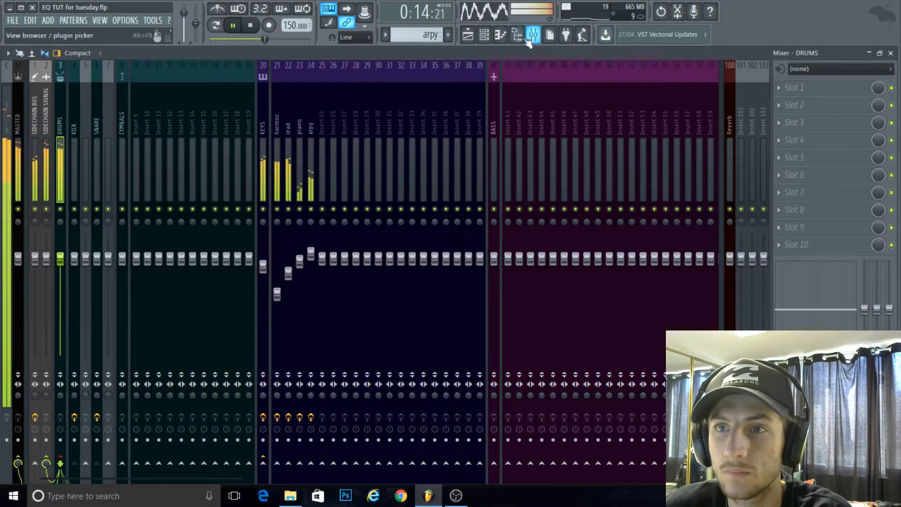
click(49, 112)
click(40, 111)
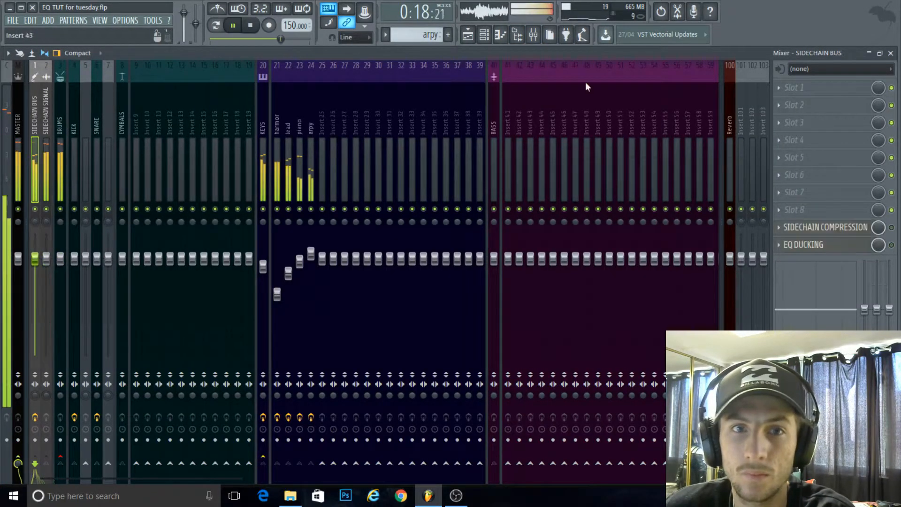
Enable SIDECHAIN COMPRESSION on the SIDECHAIN BUS, adjust its threshold, and raise its ratio
click(826, 227)
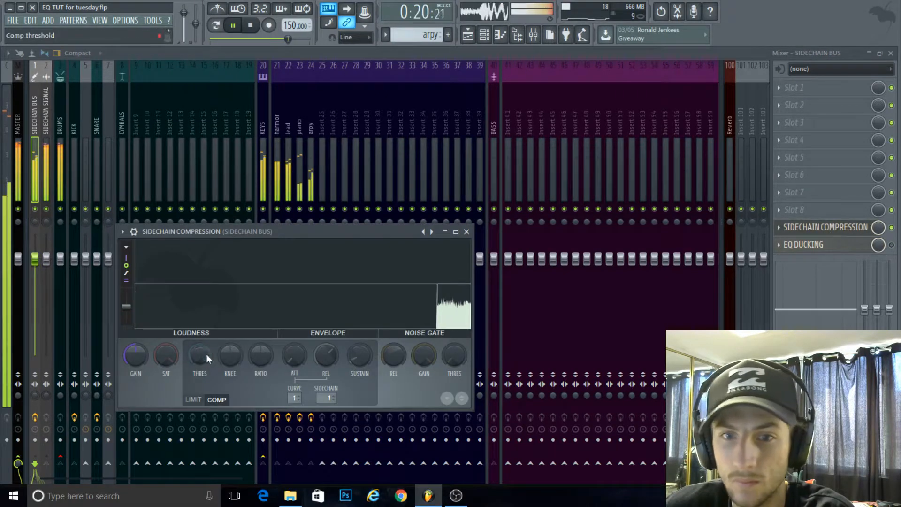
drag(199, 355, 207, 357)
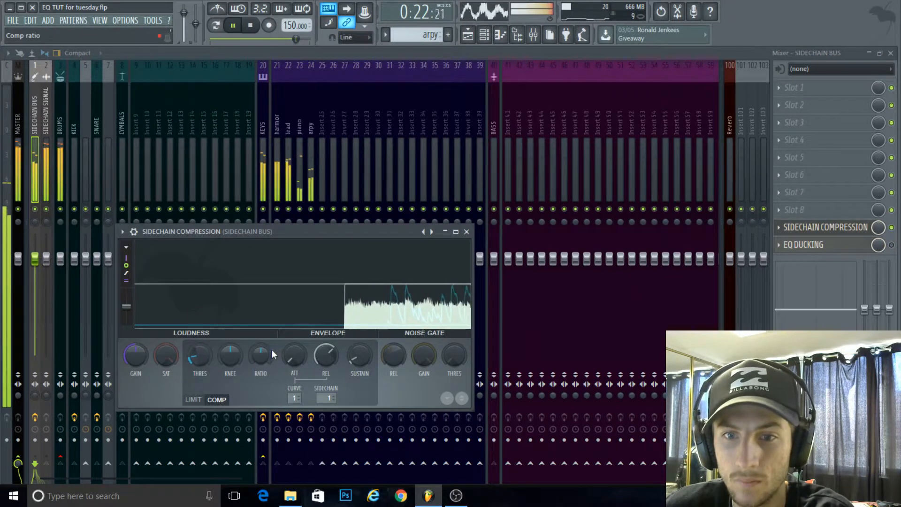
drag(272, 350, 269, 354)
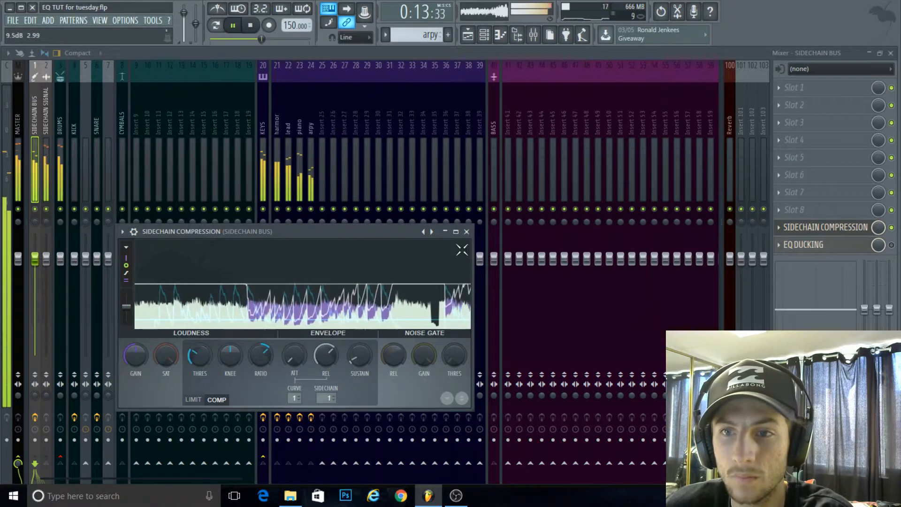
click(466, 231)
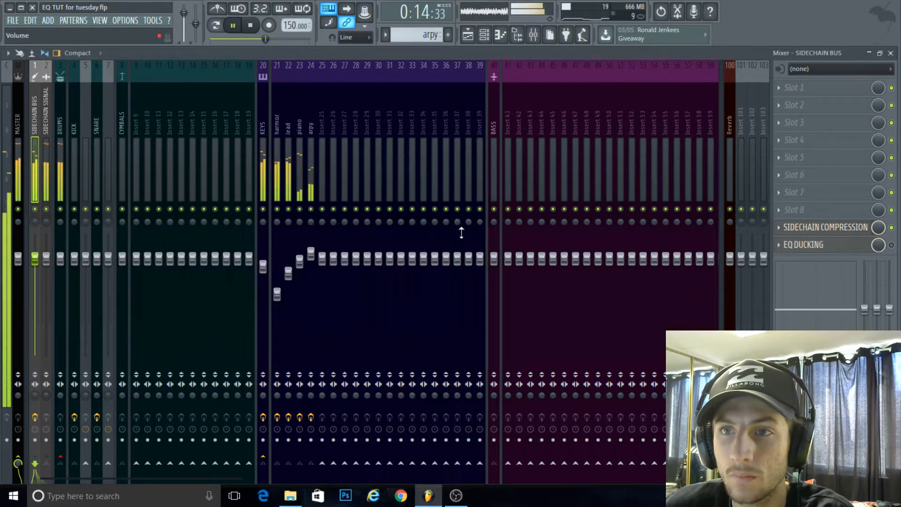
Close the mixer and stop playback in the playlist
click(890, 54)
scroll(554, 169, down, 4)
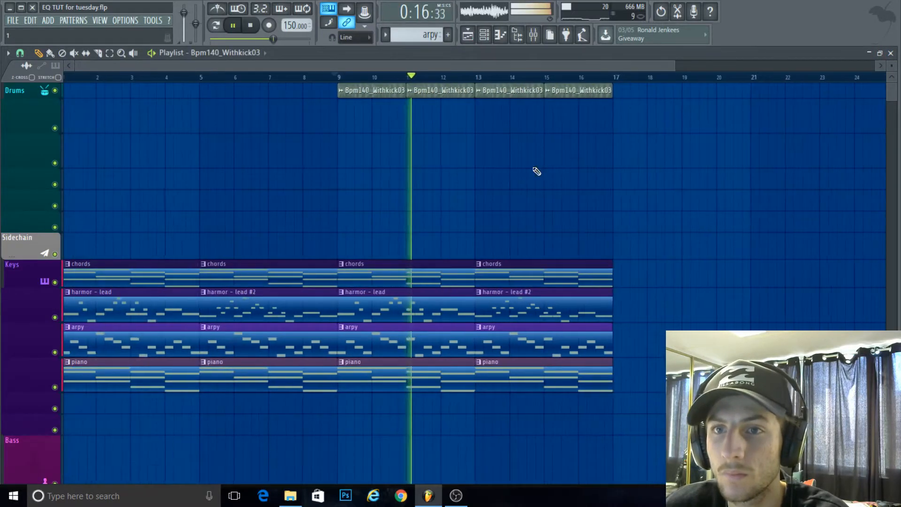
scroll(526, 168, down, 2)
key(space)
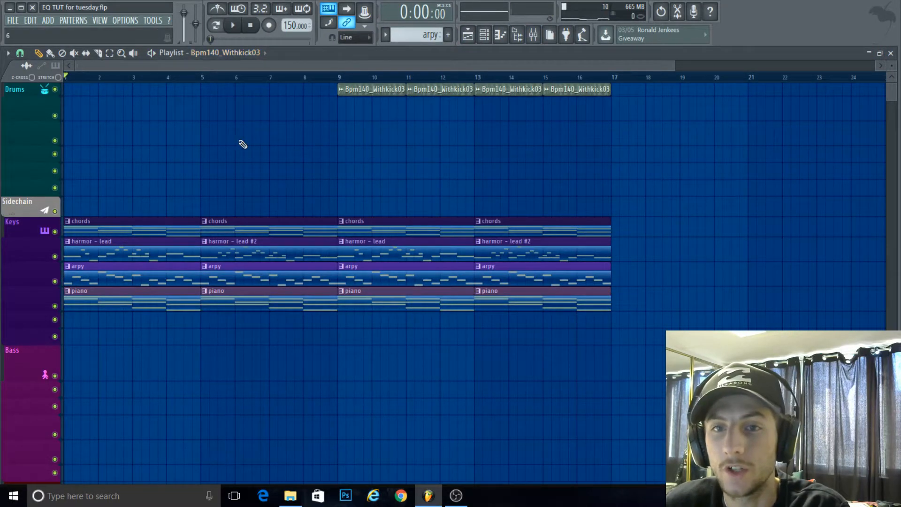
scroll(123, 67, up, 5)
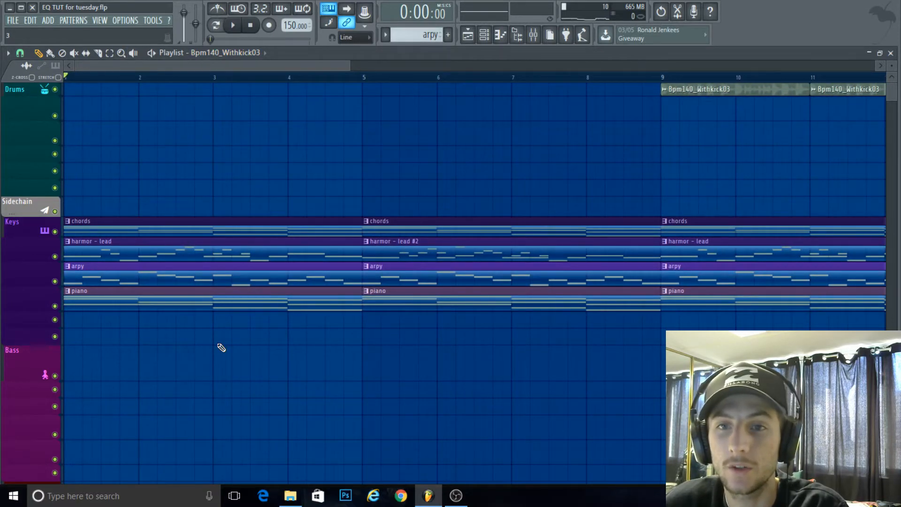
scroll(271, 396, up, 2)
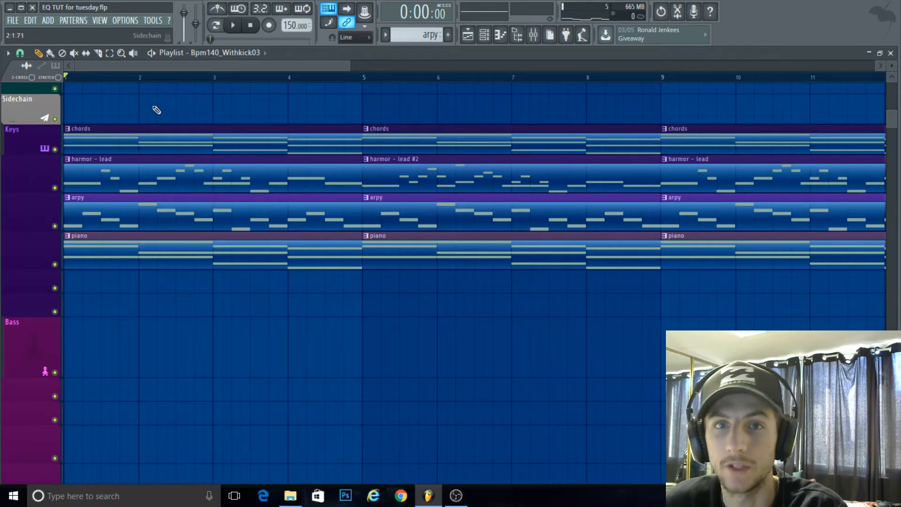
scroll(101, 97, up, 3)
scroll(89, 86, down, 3)
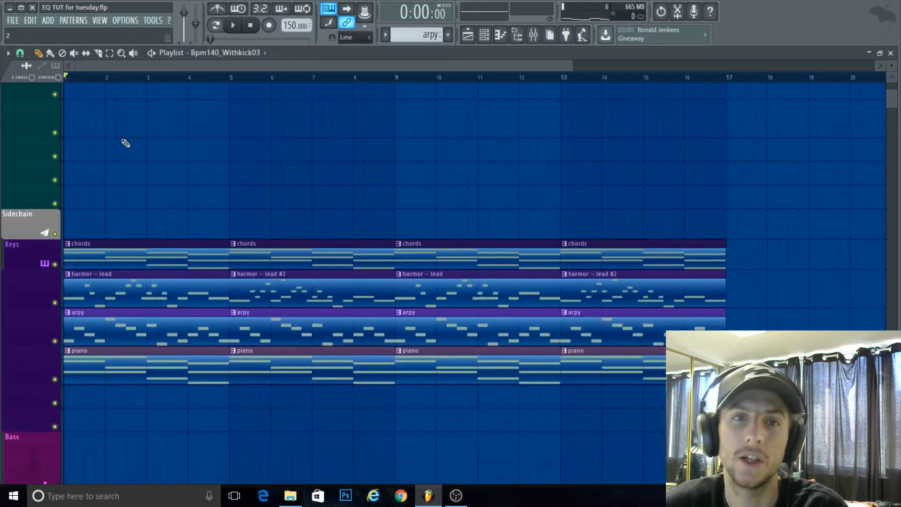
Play the arrangement from the start, check the arpy track's level in the mixer, and return to the playlist
scroll(120, 142, up, 1)
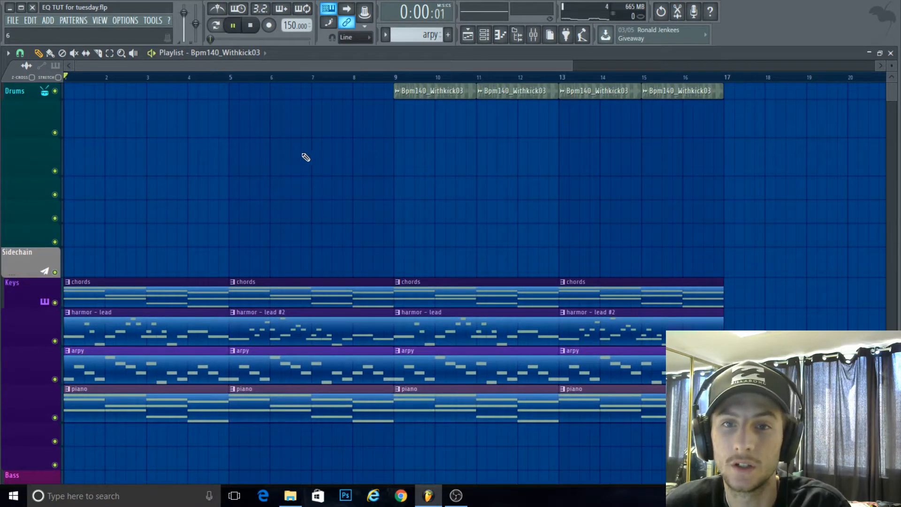
scroll(488, 161, down, 3)
click(533, 34)
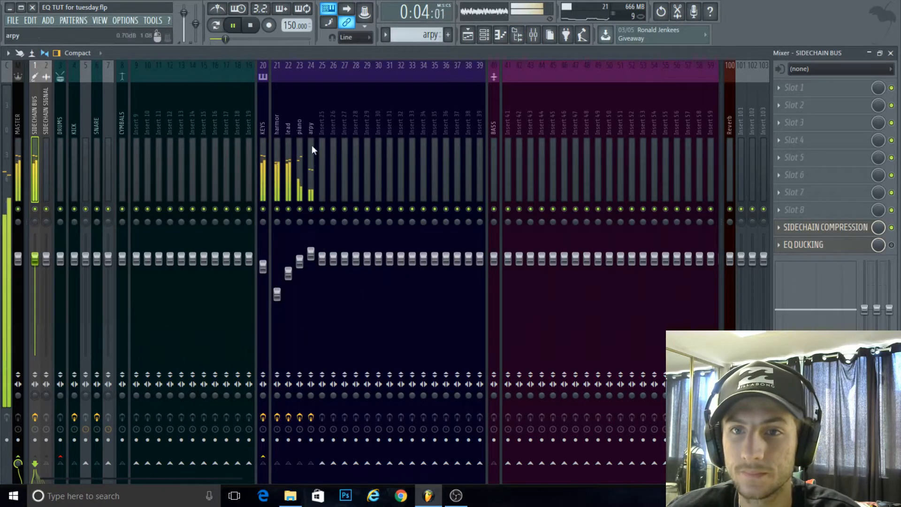
click(309, 133)
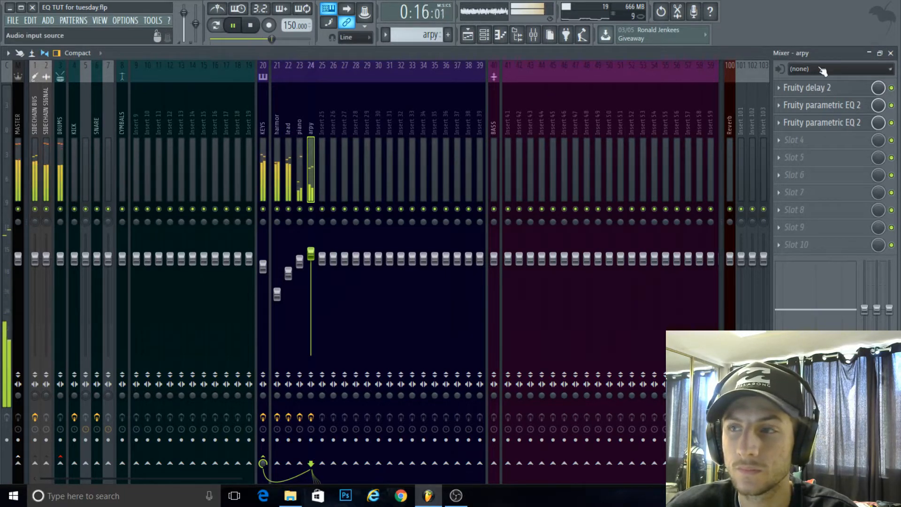
click(891, 54)
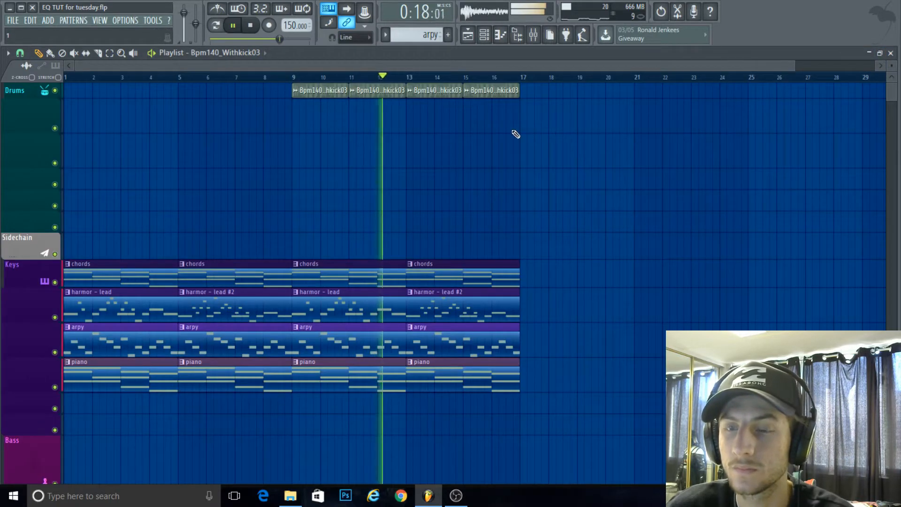
scroll(438, 149, up, 6)
scroll(440, 157, up, 5)
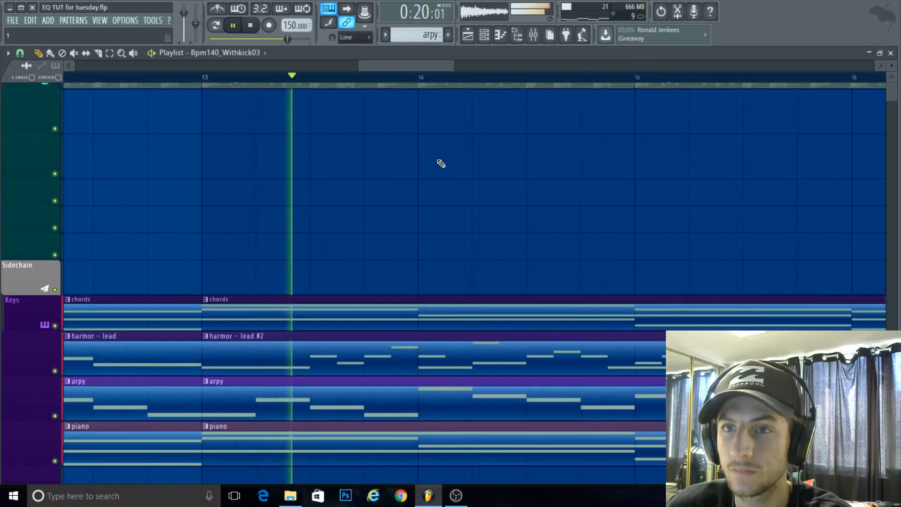
Listen to the remaining drum section through the end of the arrangement and stop playback
scroll(630, 203, down, 5)
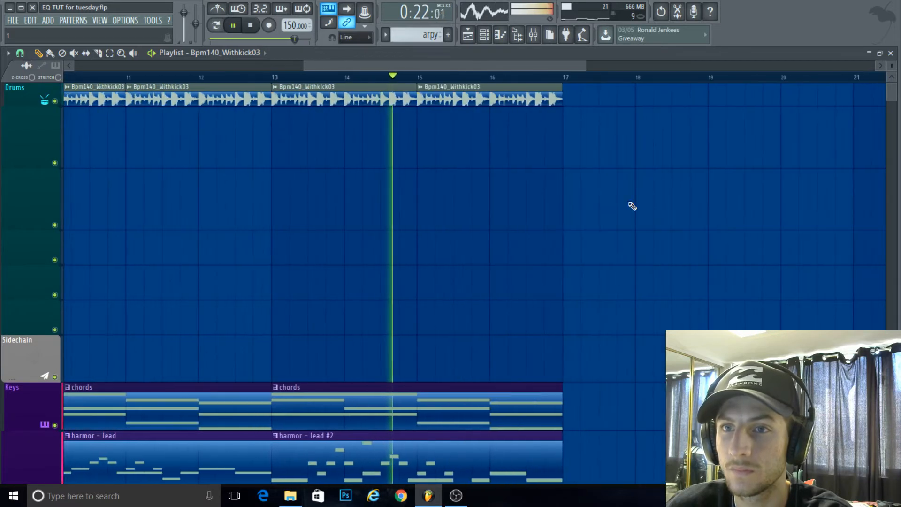
scroll(613, 213, down, 4)
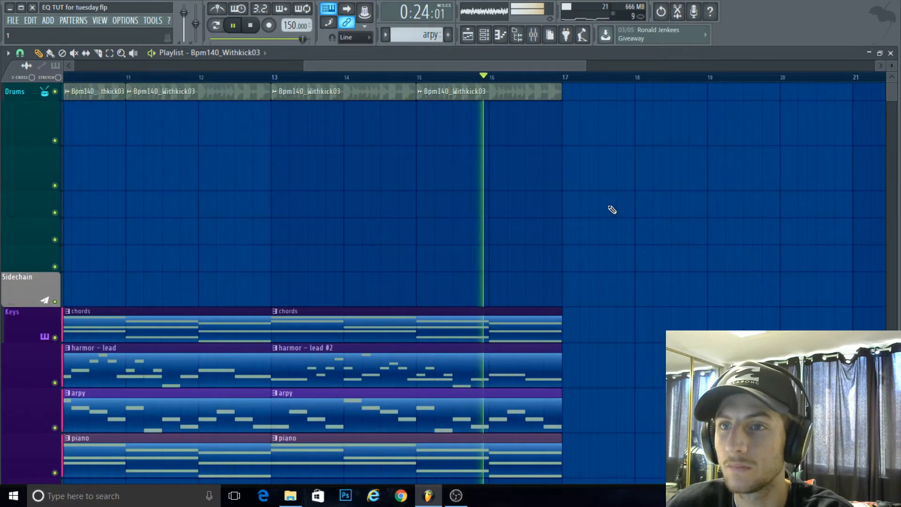
scroll(588, 203, down, 2)
scroll(411, 132, down, 2)
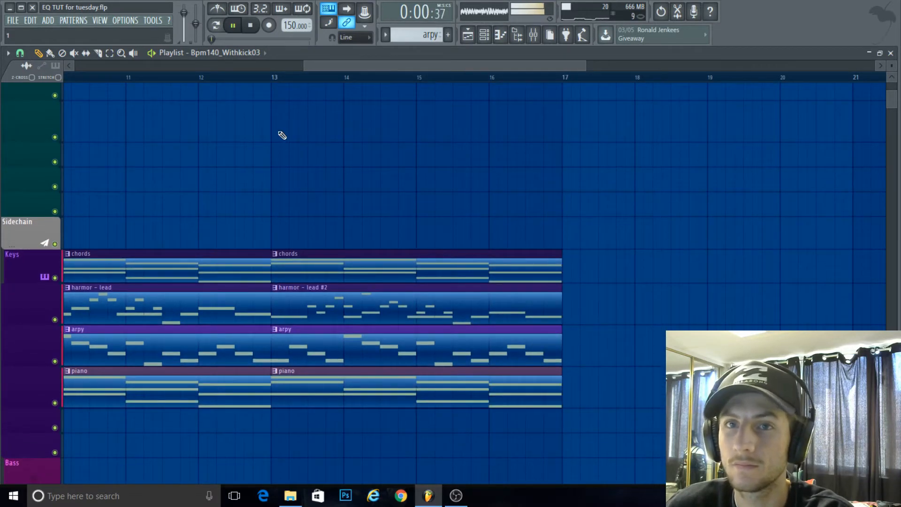
scroll(280, 135, down, 2)
scroll(565, 207, down, 2)
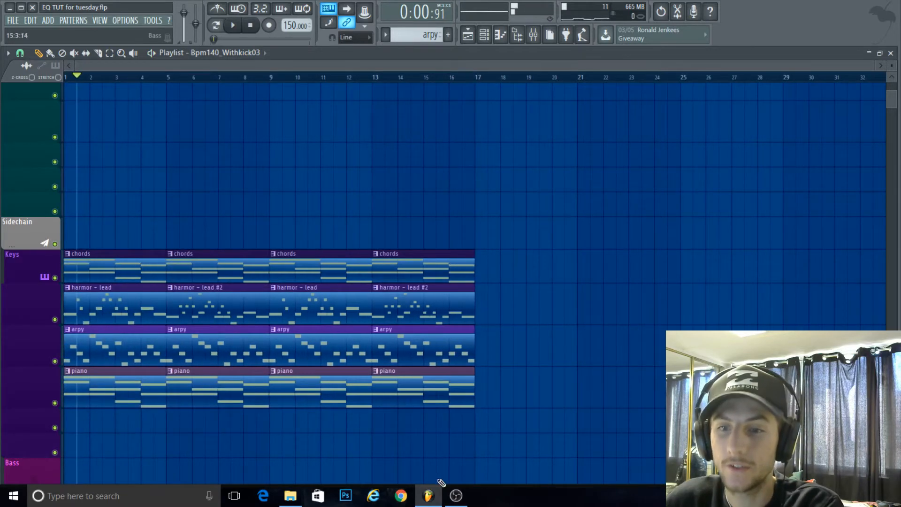
scroll(209, 195, up, 1)
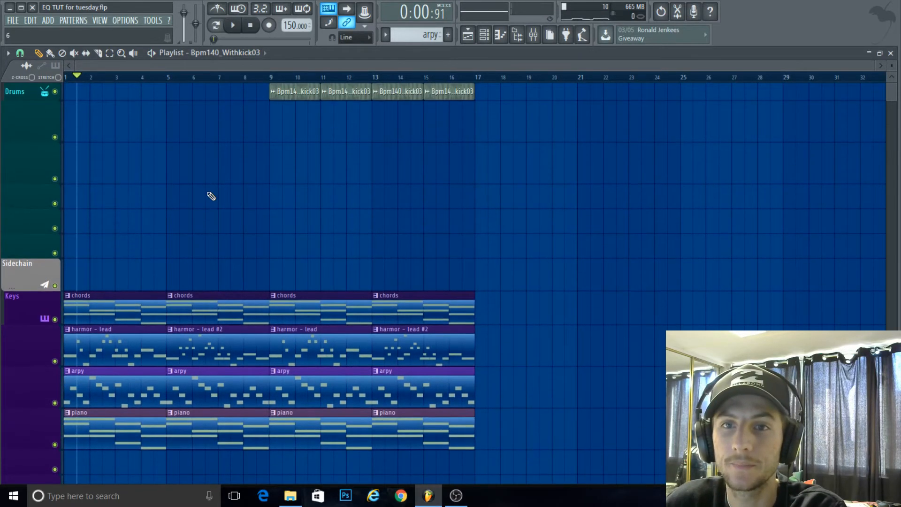
scroll(316, 181, up, 2)
scroll(316, 181, down, 2)
scroll(316, 181, down, 3)
Move band 1 of the arpy track's first Parametric EQ 2 to 20 Hz at -18 dB, and close the equalizers and mixer
click(533, 35)
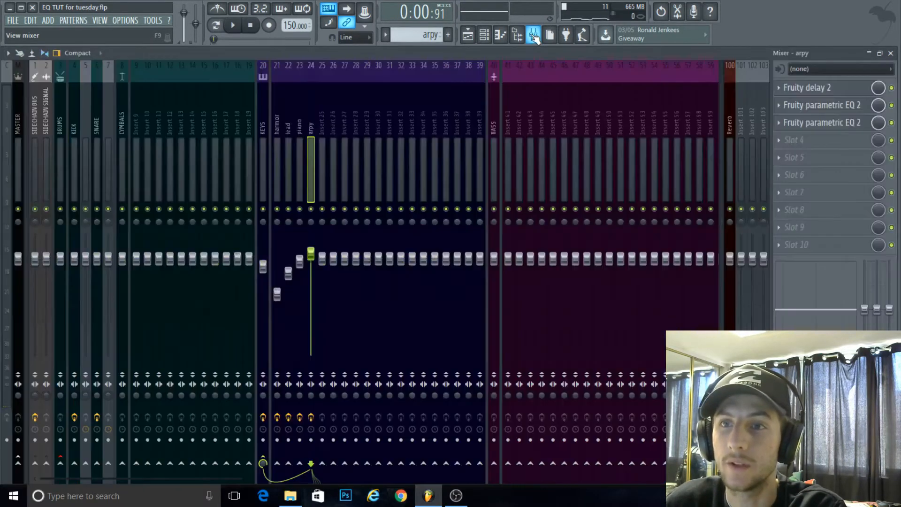
click(842, 124)
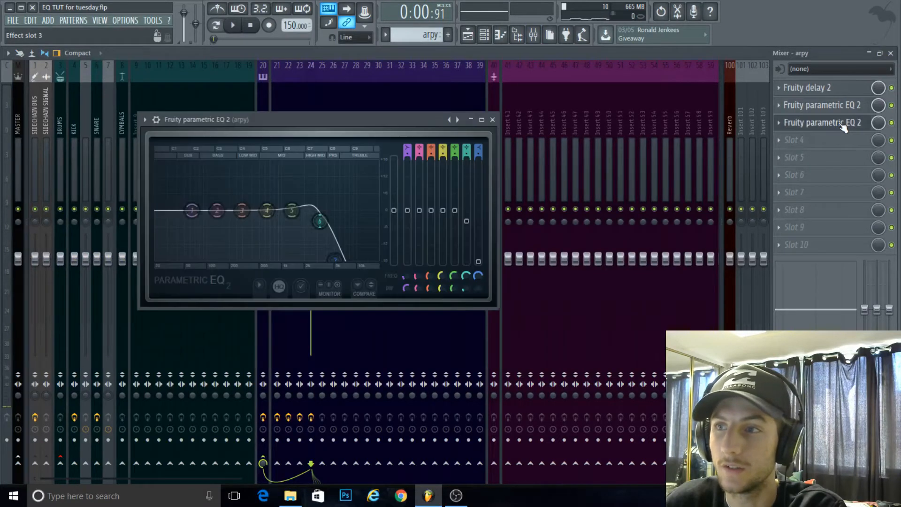
click(823, 107)
drag(238, 234, 265, 349)
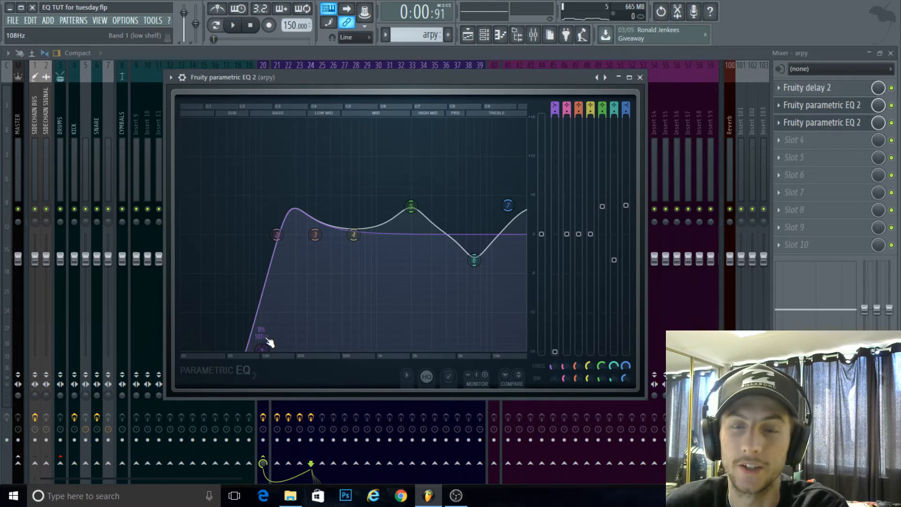
drag(265, 348, 183, 348)
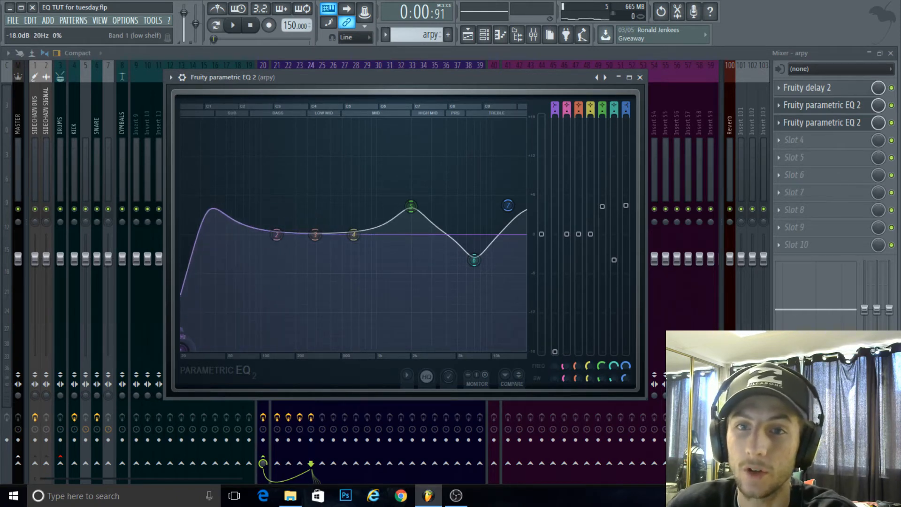
click(640, 77)
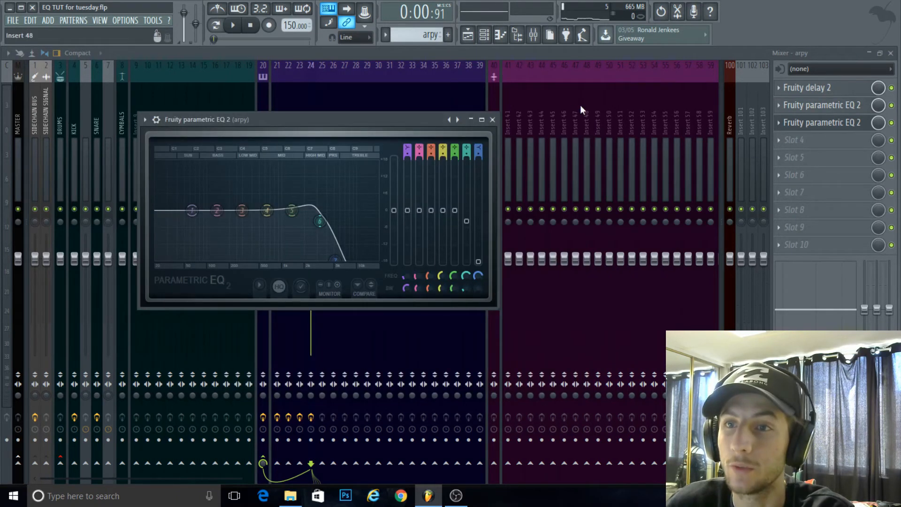
click(492, 120)
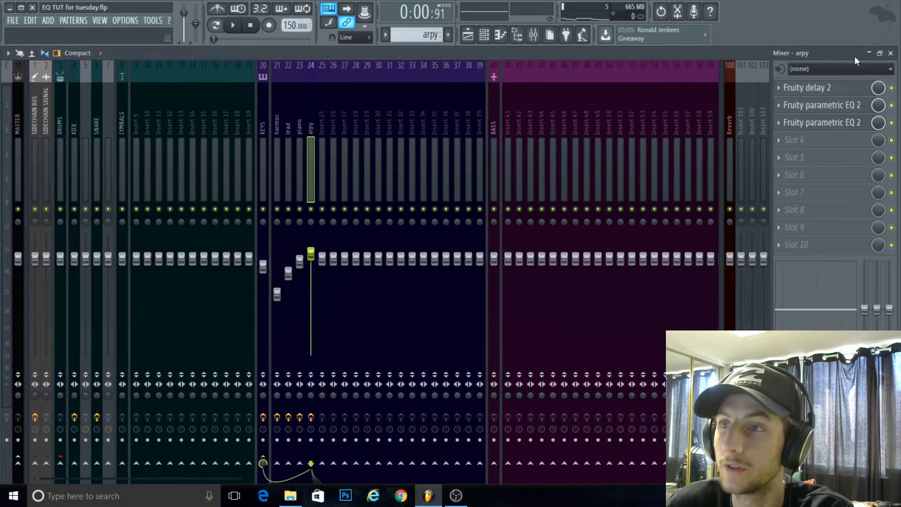
click(890, 54)
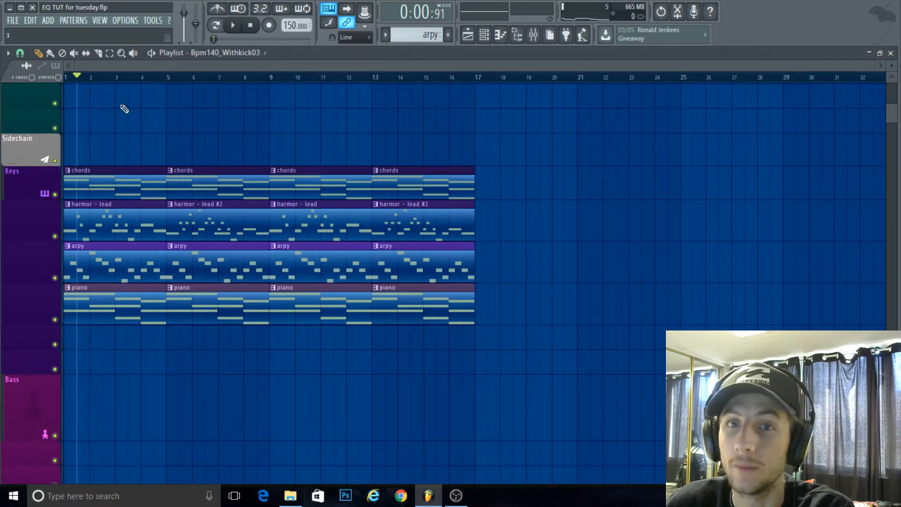
scroll(121, 106, up, 3)
drag(137, 66, 107, 66)
scroll(223, 131, down, 3)
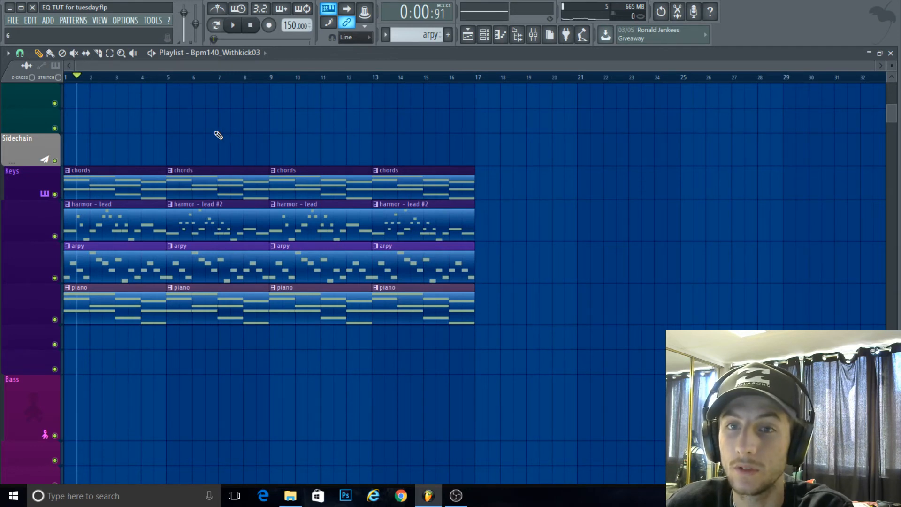
scroll(197, 139, up, 3)
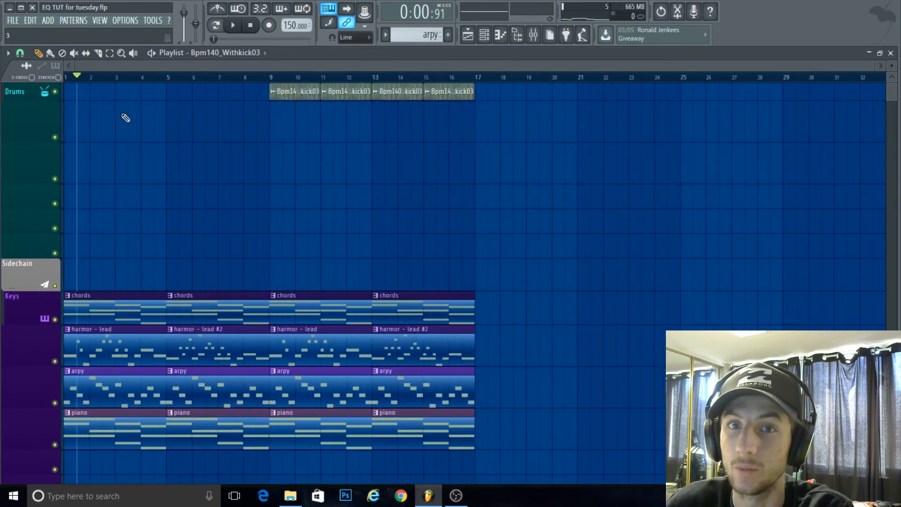
scroll(93, 119, up, 3)
drag(88, 67, 4, 115)
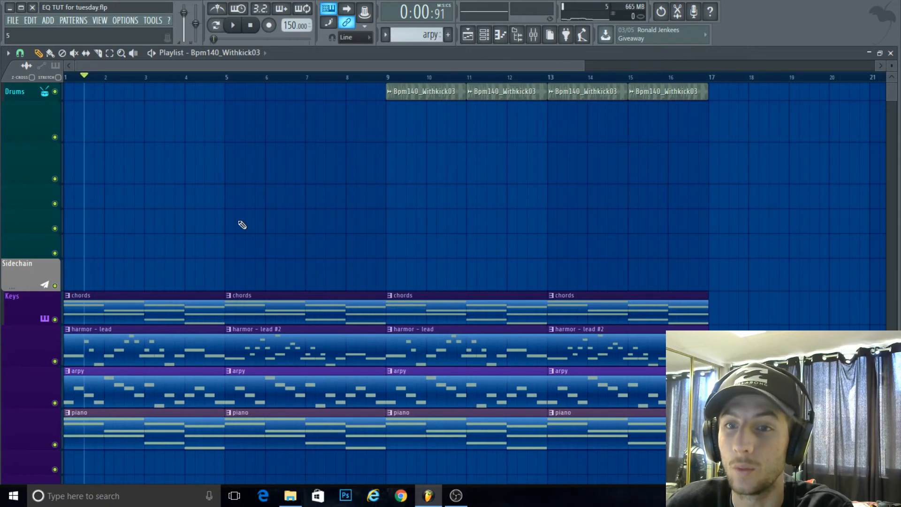
scroll(201, 191, down, 3)
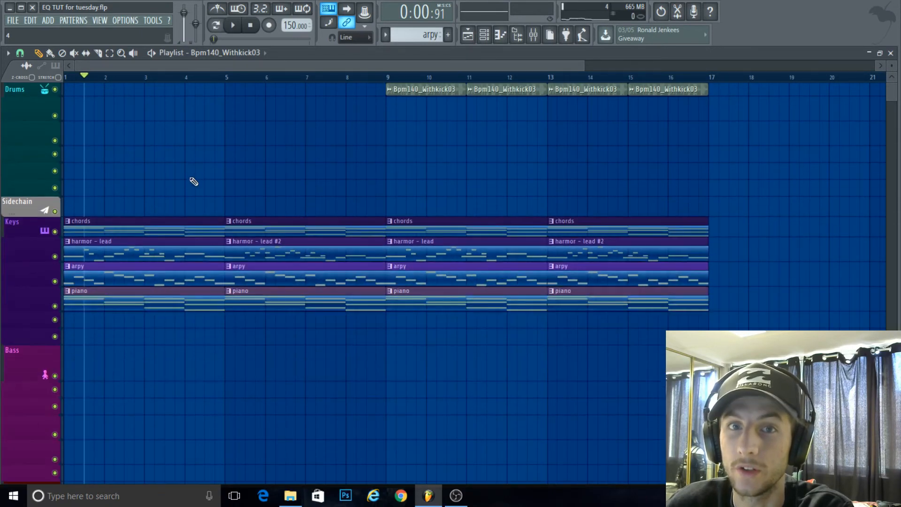
scroll(176, 134, down, 2)
scroll(174, 226, up, 5)
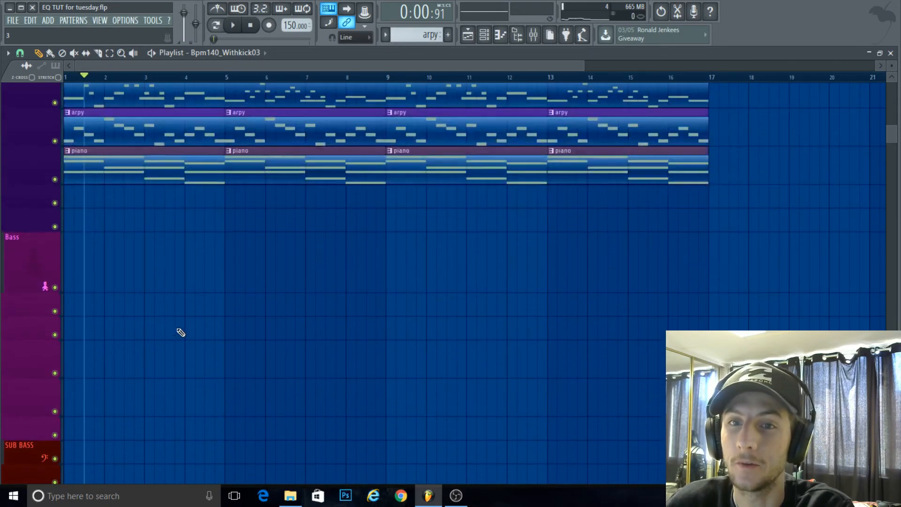
scroll(251, 143, down, 2)
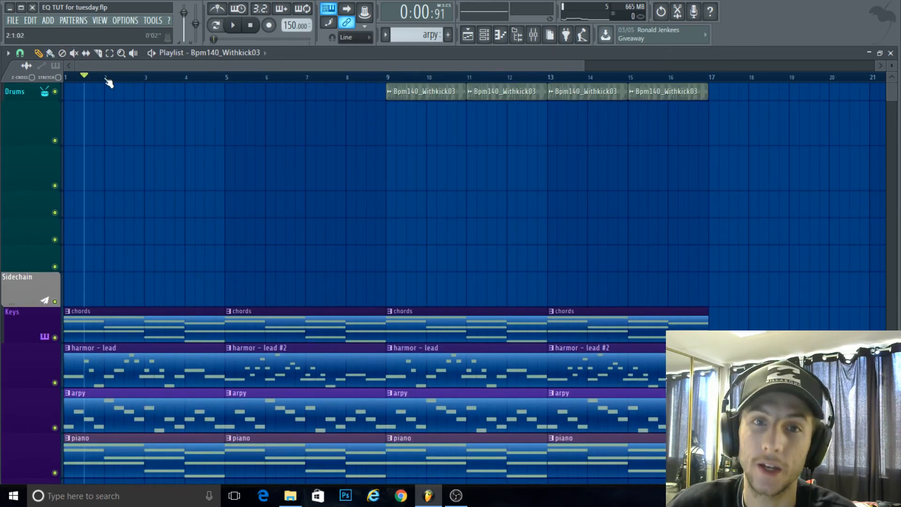
scroll(347, 129, down, 2)
Play the arrangement from bar 9, where the drums enter, up to about bar 13 and stop playback
scroll(338, 151, up, 5)
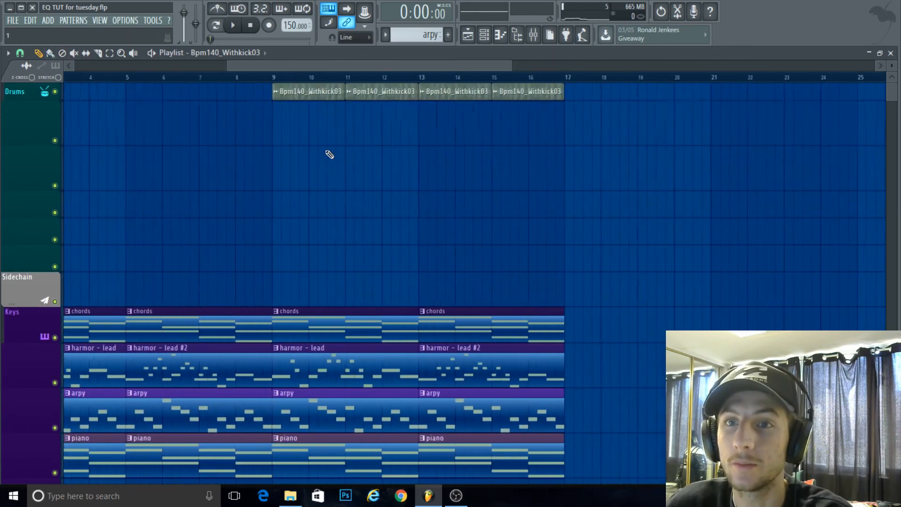
key(space)
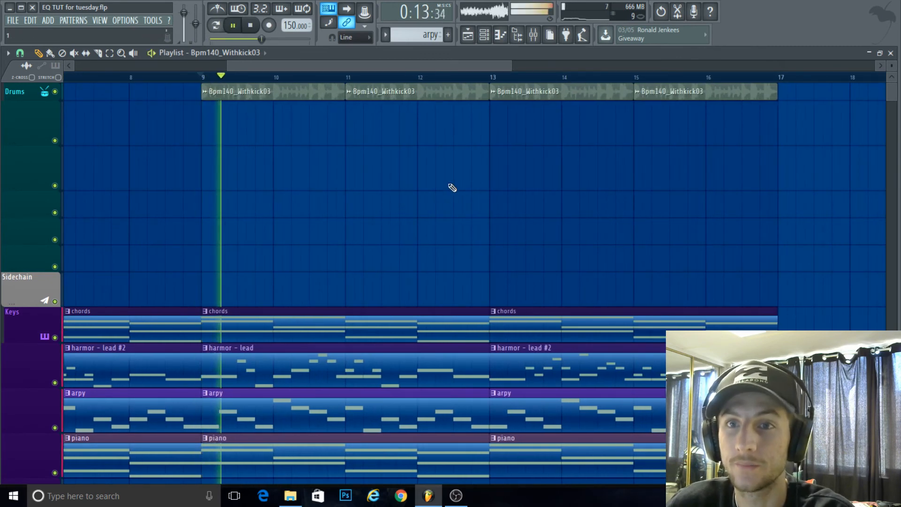
scroll(469, 175, down, 2)
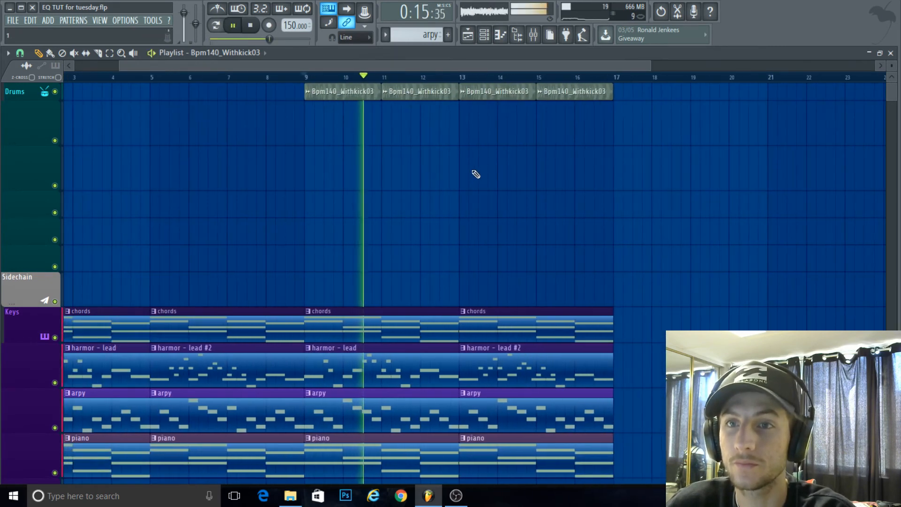
scroll(456, 154, down, 3)
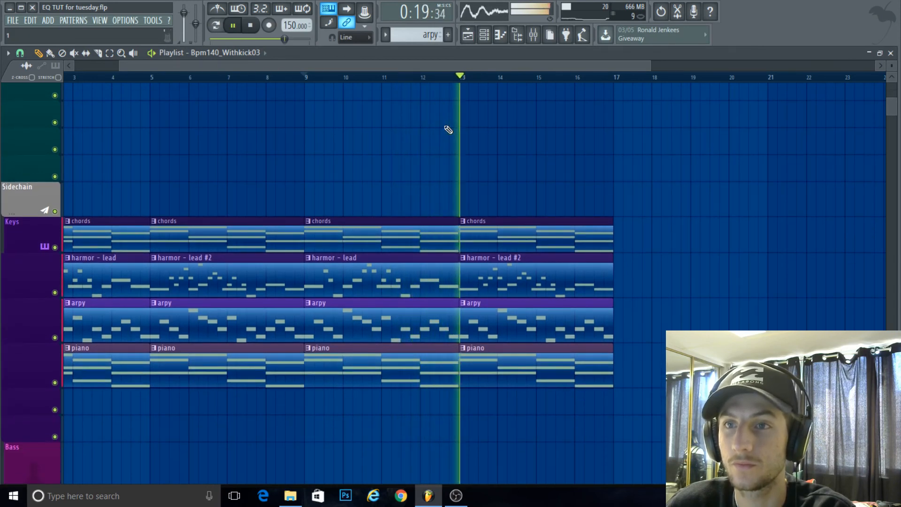
key(space)
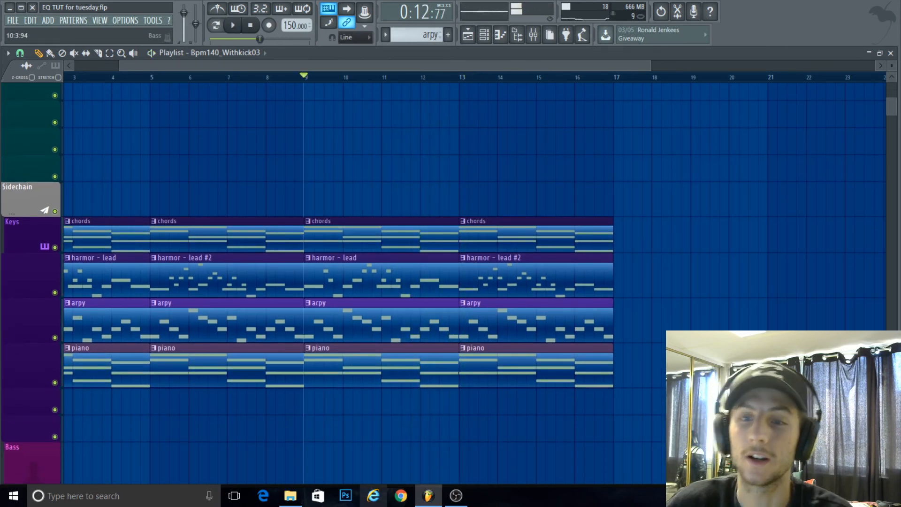
Switch to the OBS window
click(450, 494)
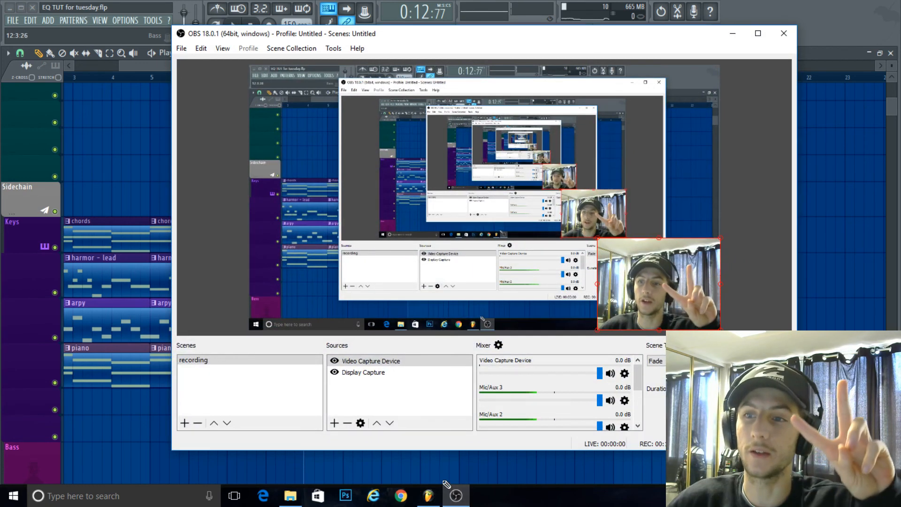